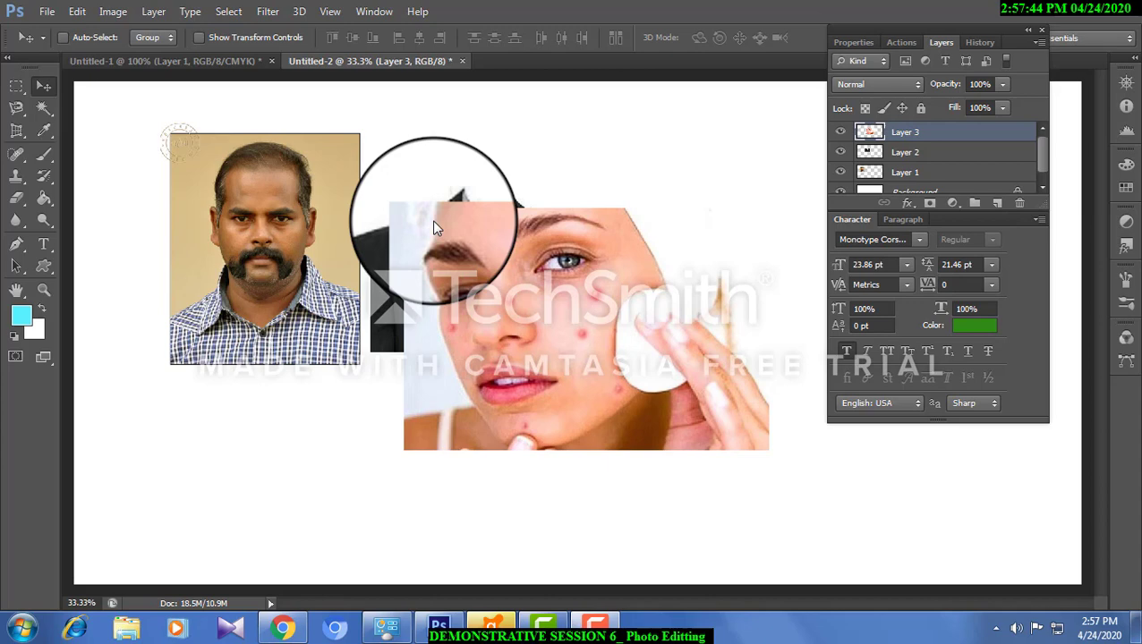
pyautogui.click(29, 156)
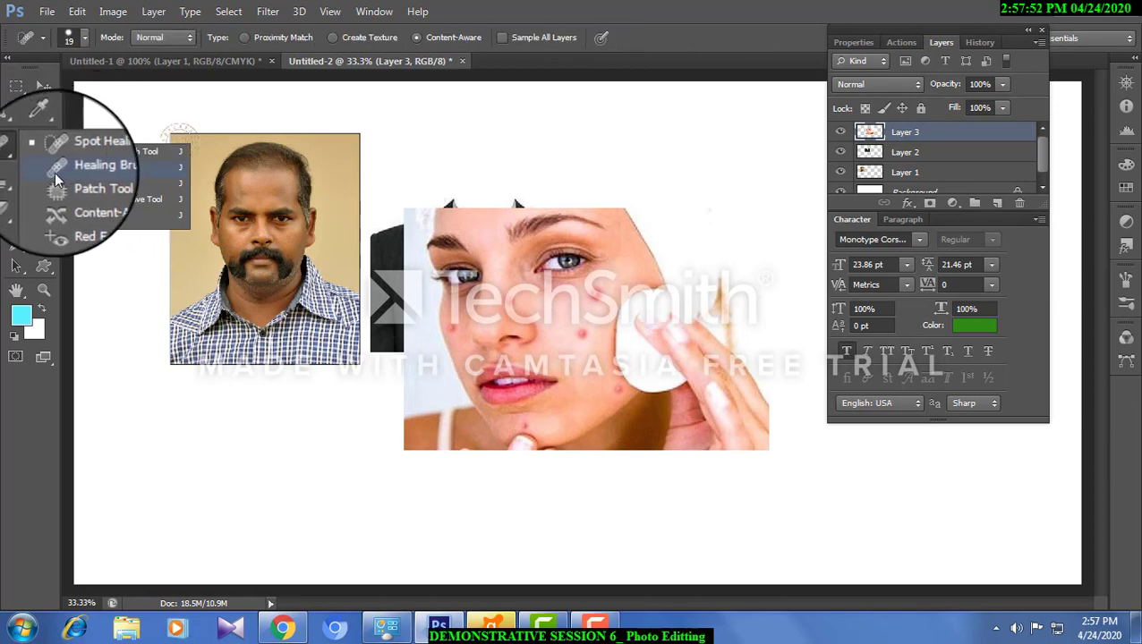
pyautogui.click(59, 172)
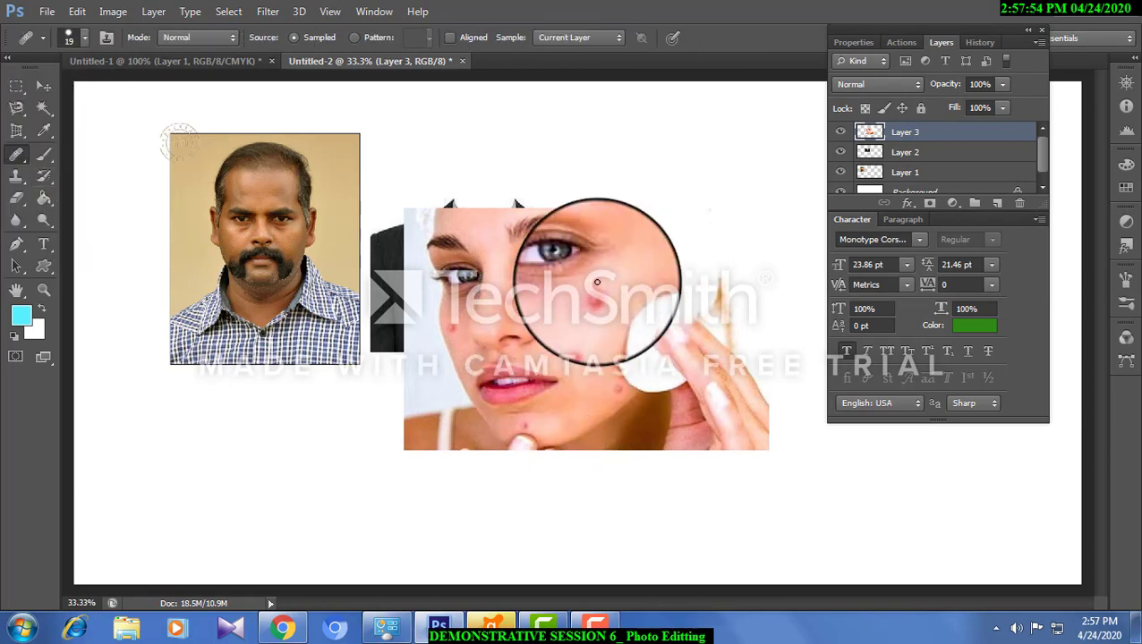
pyautogui.click(85, 40)
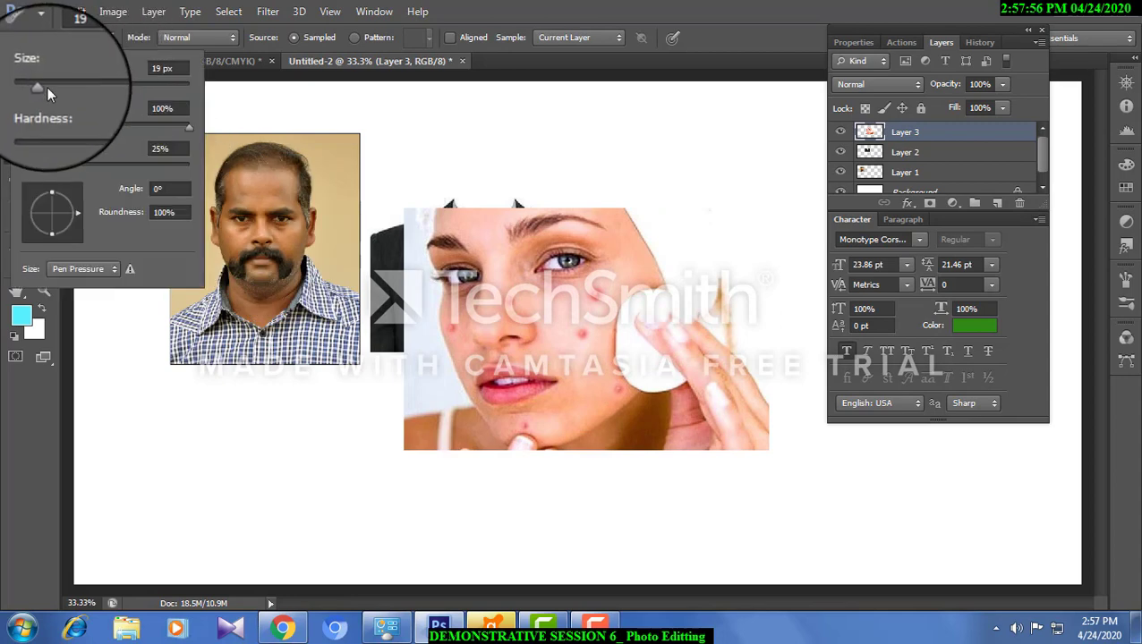
pyautogui.moveTo(47, 87); pyautogui.dragTo(77, 83)
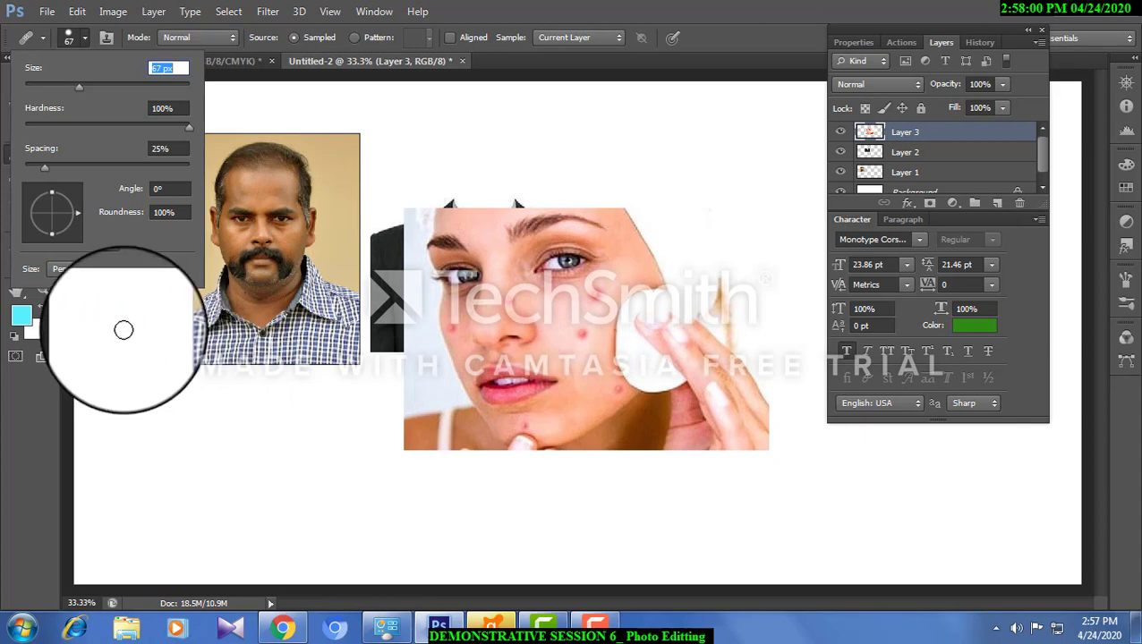
pyautogui.press('Escape')
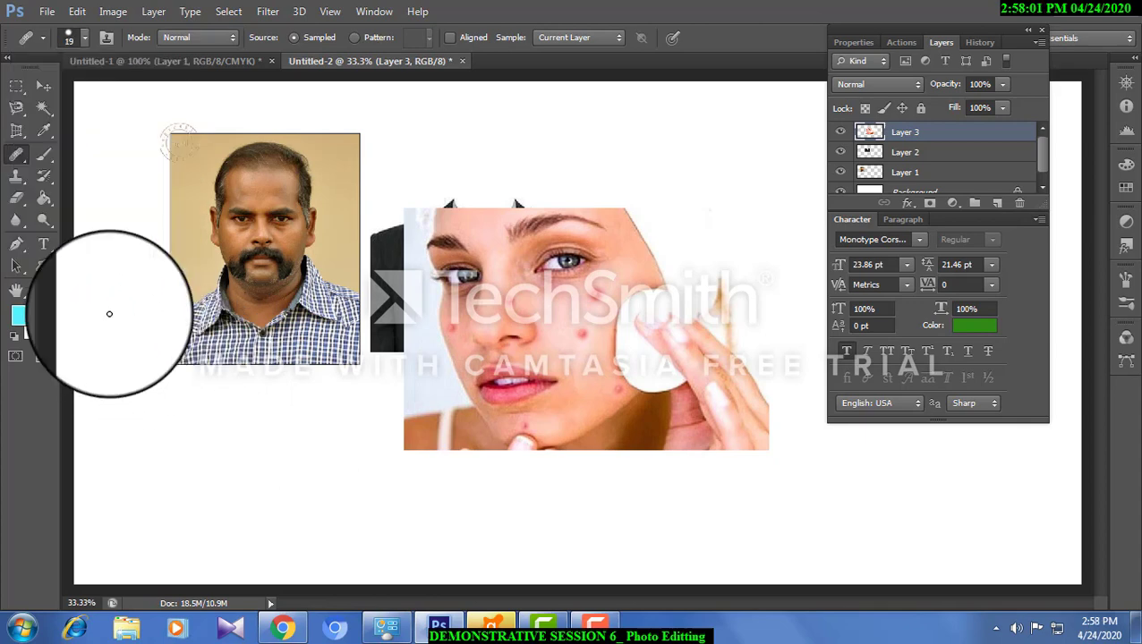
# Set the Healing Brush to 76 px and heal the red spots on the woman's cheek beside the cotton pad.
pyautogui.rightClick(16, 158)
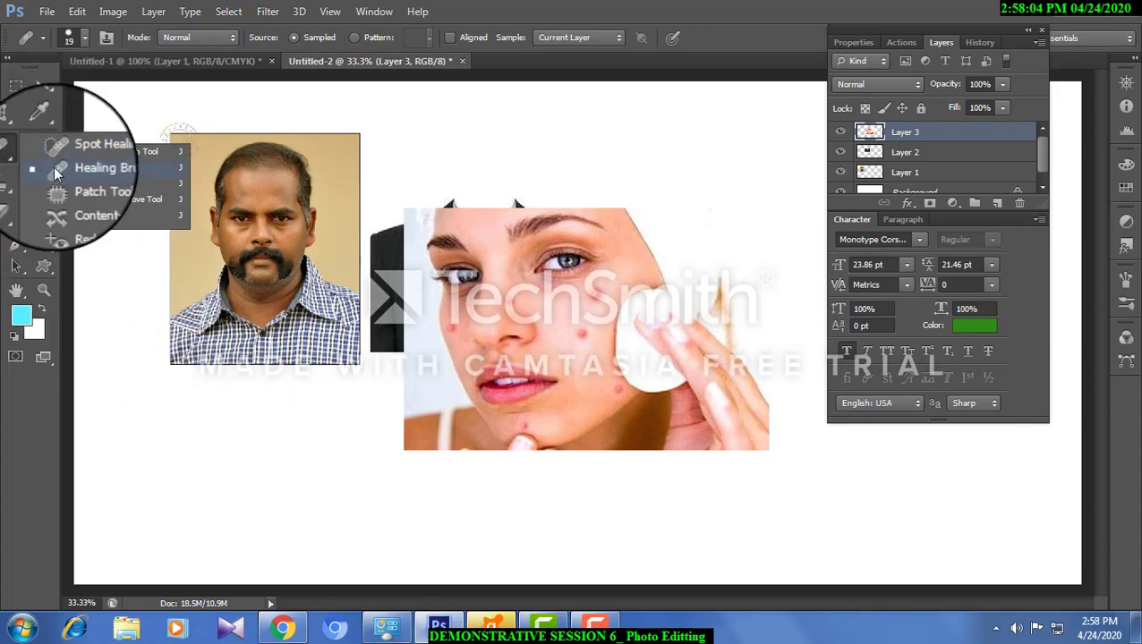
pyautogui.click(55, 172)
pyautogui.click(85, 40)
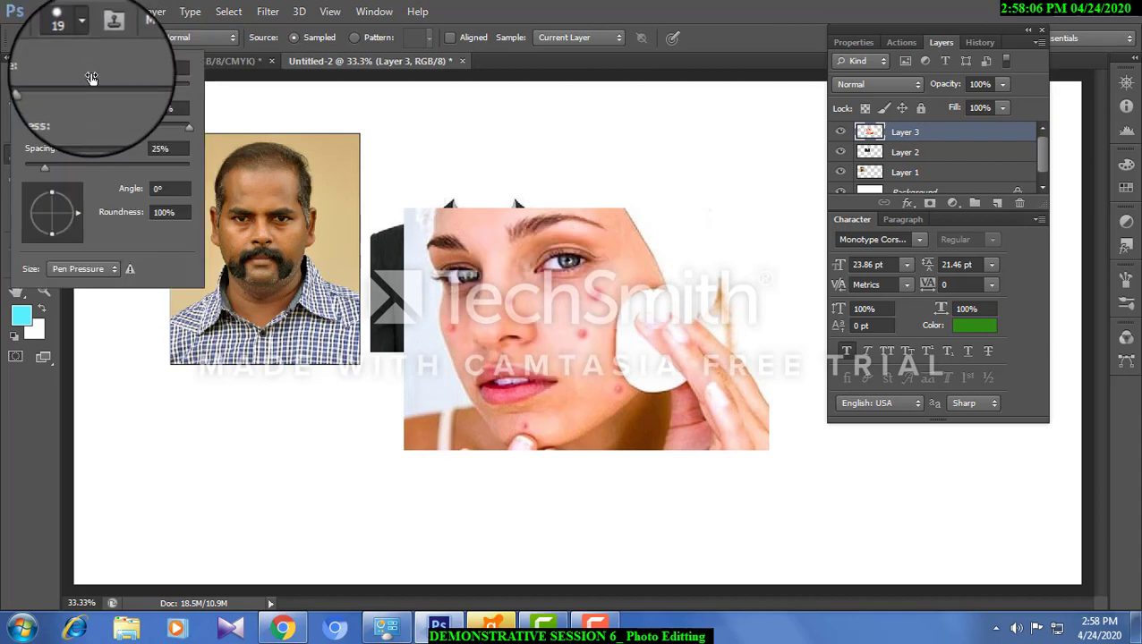
pyautogui.moveTo(78, 85)
pyautogui.mouseDown()
pyautogui.moveTo(107, 87)
pyautogui.moveTo(86, 87)
pyautogui.mouseUp()
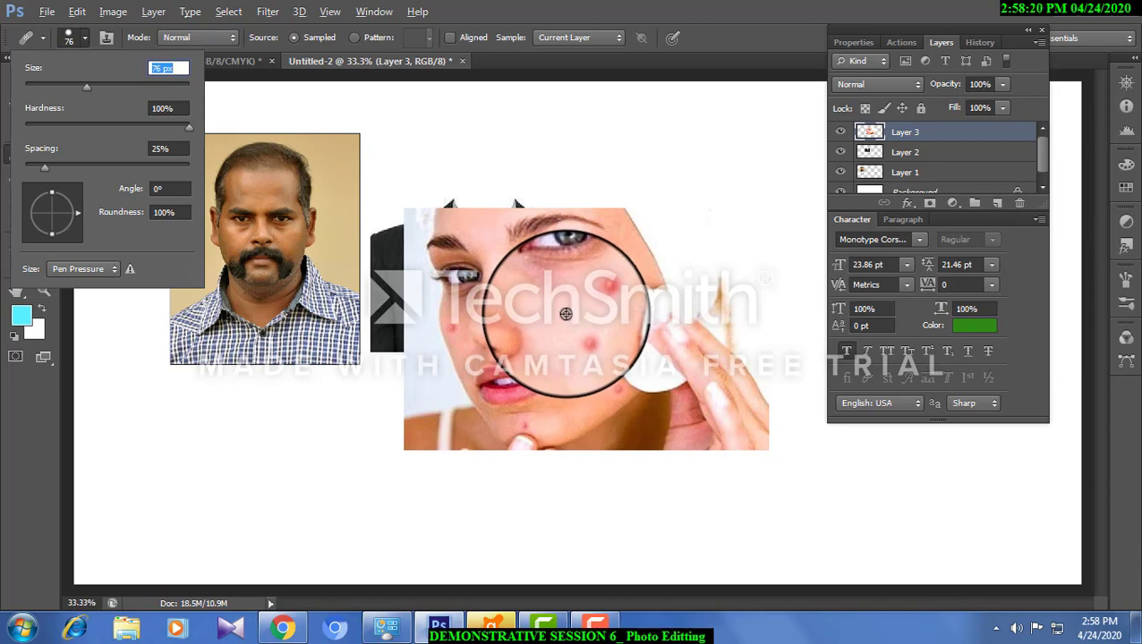
pyautogui.press('Return')
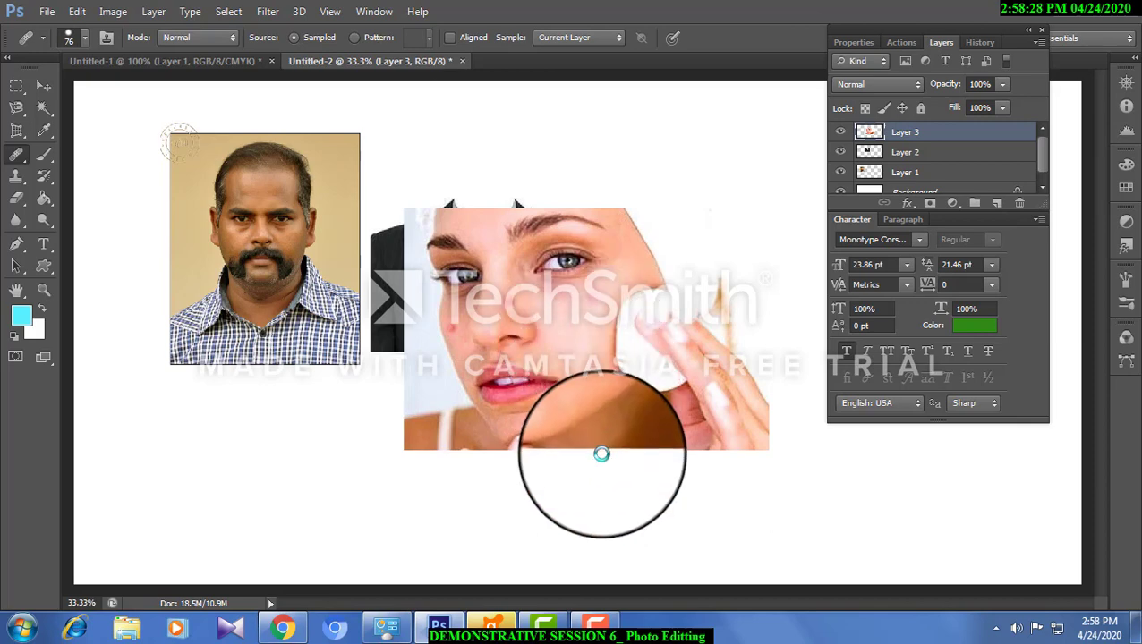
pyautogui.click(619, 391)
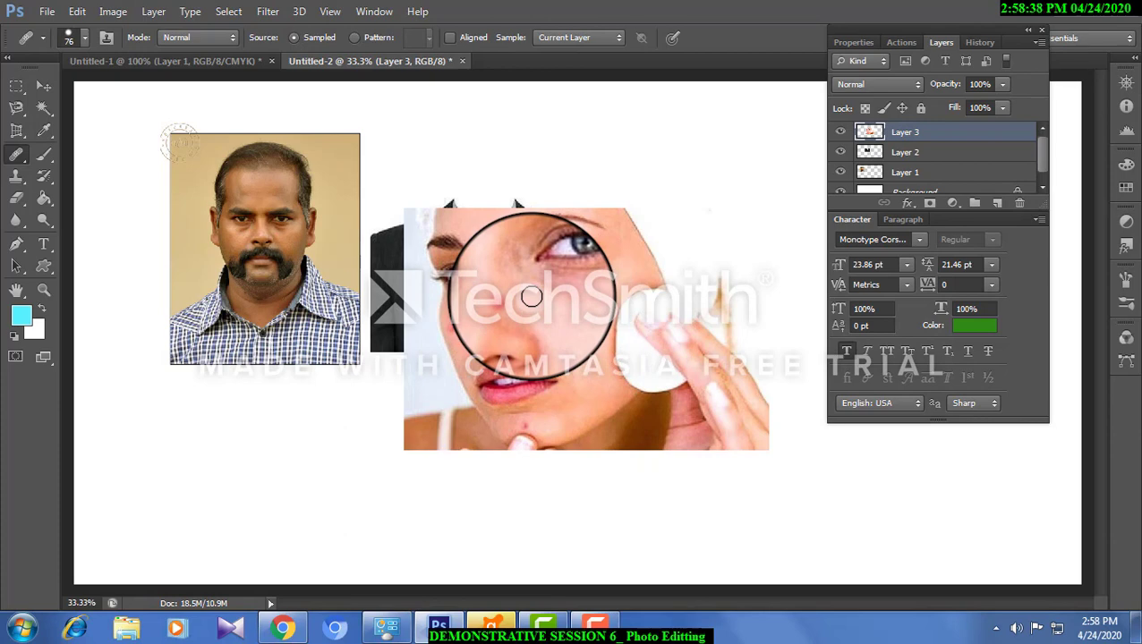
# Reduce the Healing Brush size to 46 px and heal the red spots on the woman's other cheek and chin.
pyautogui.click(85, 37)
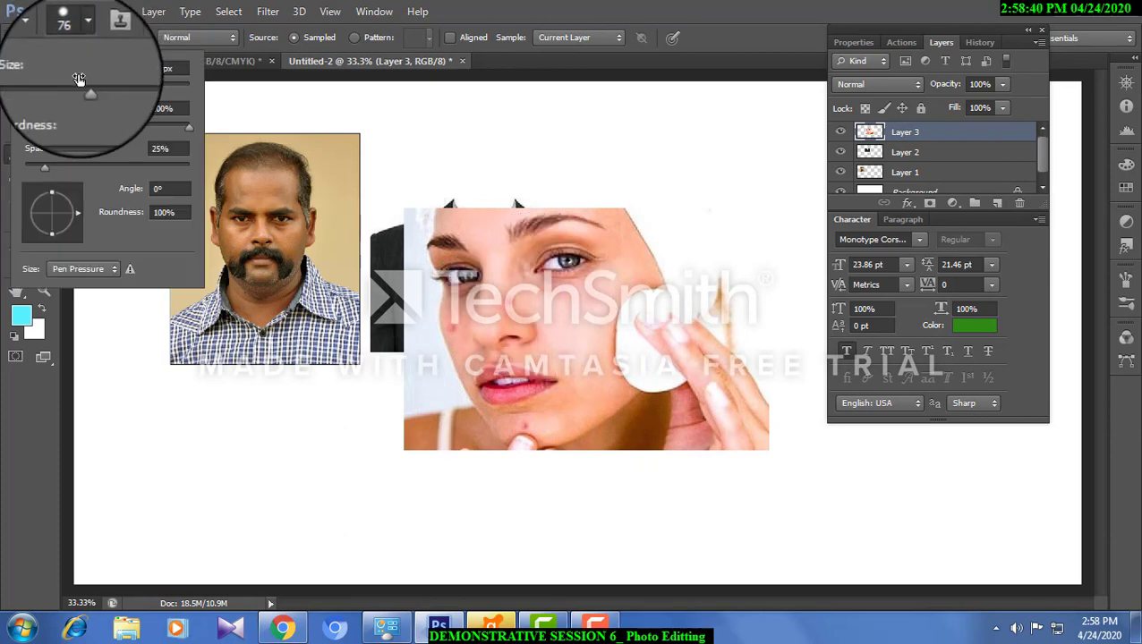
pyautogui.moveTo(82, 86); pyautogui.dragTo(72, 88)
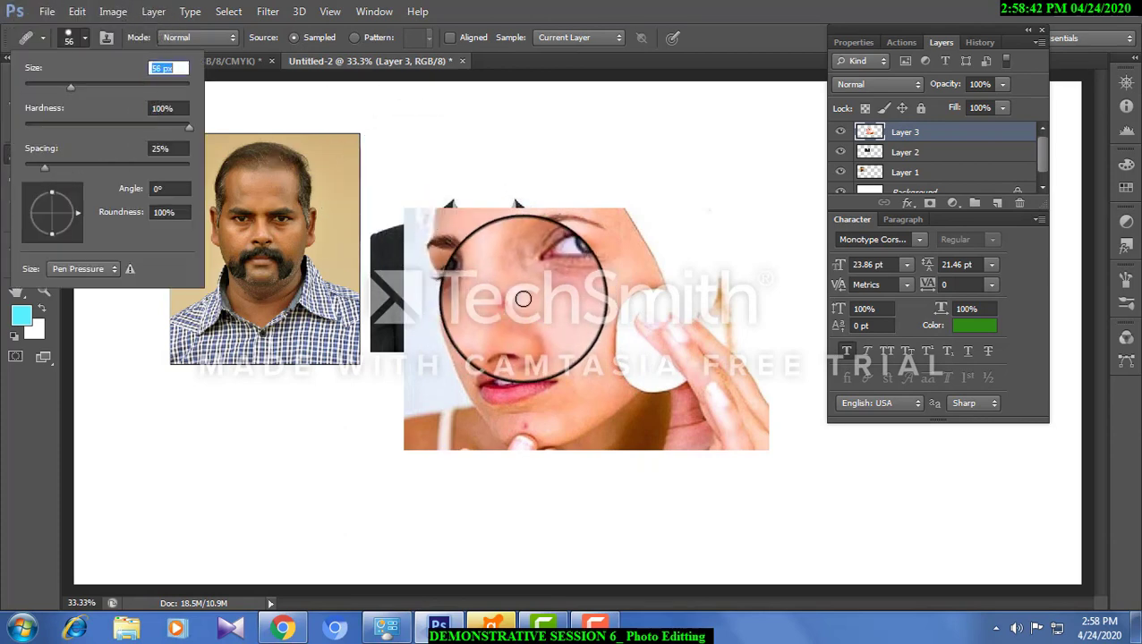
pyautogui.click(522, 299)
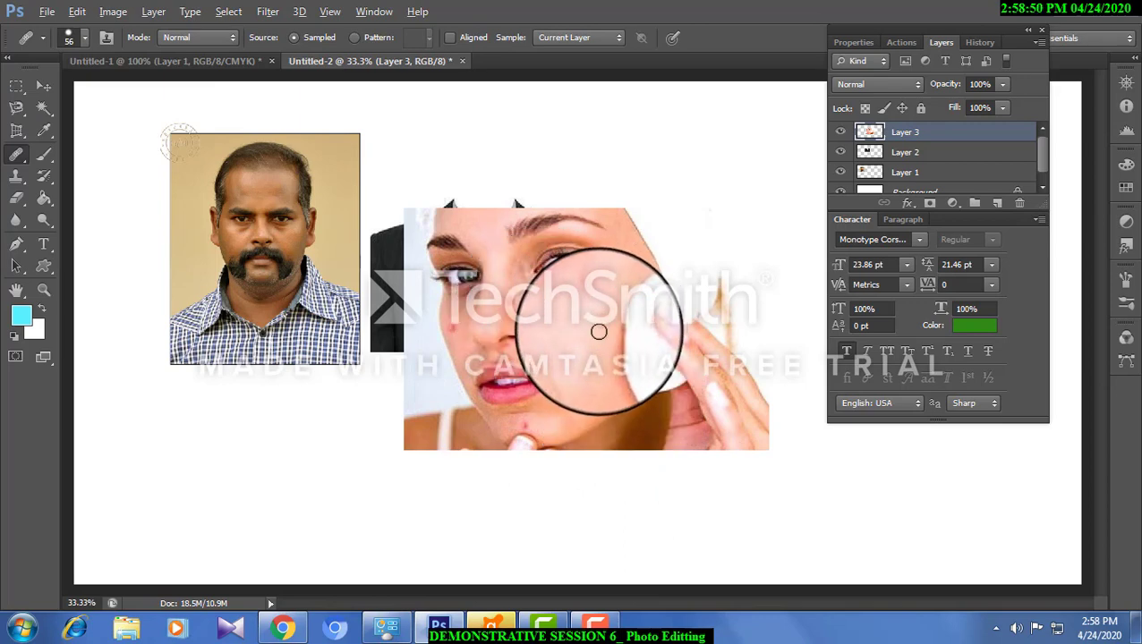
pyautogui.click(83, 36)
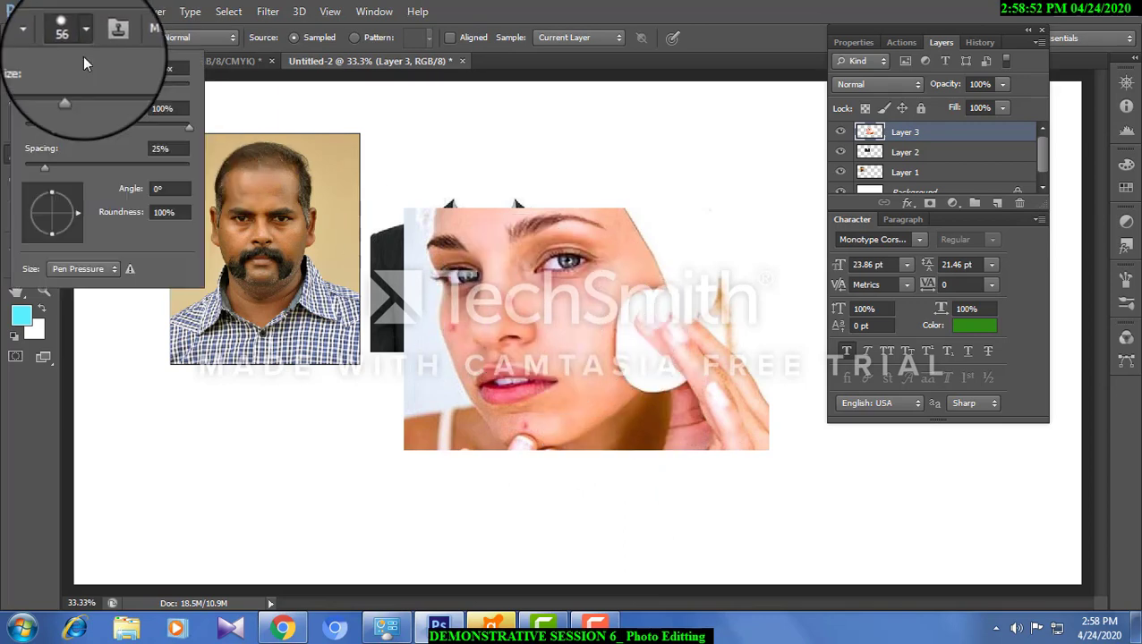
pyautogui.moveTo(67, 86); pyautogui.dragTo(62, 87)
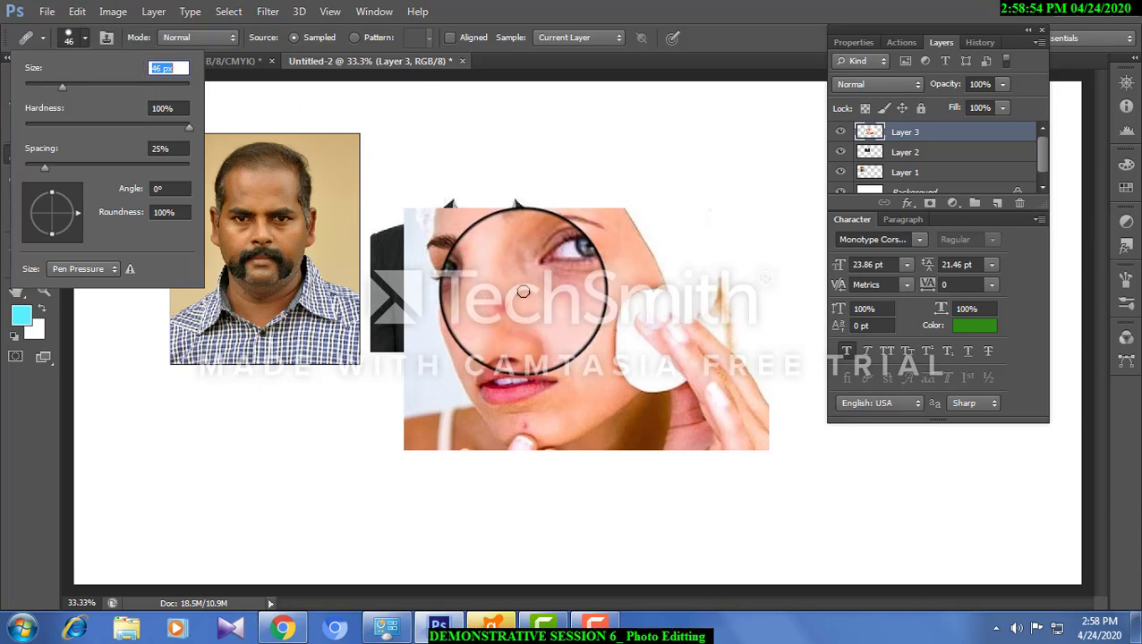
pyautogui.click(524, 292)
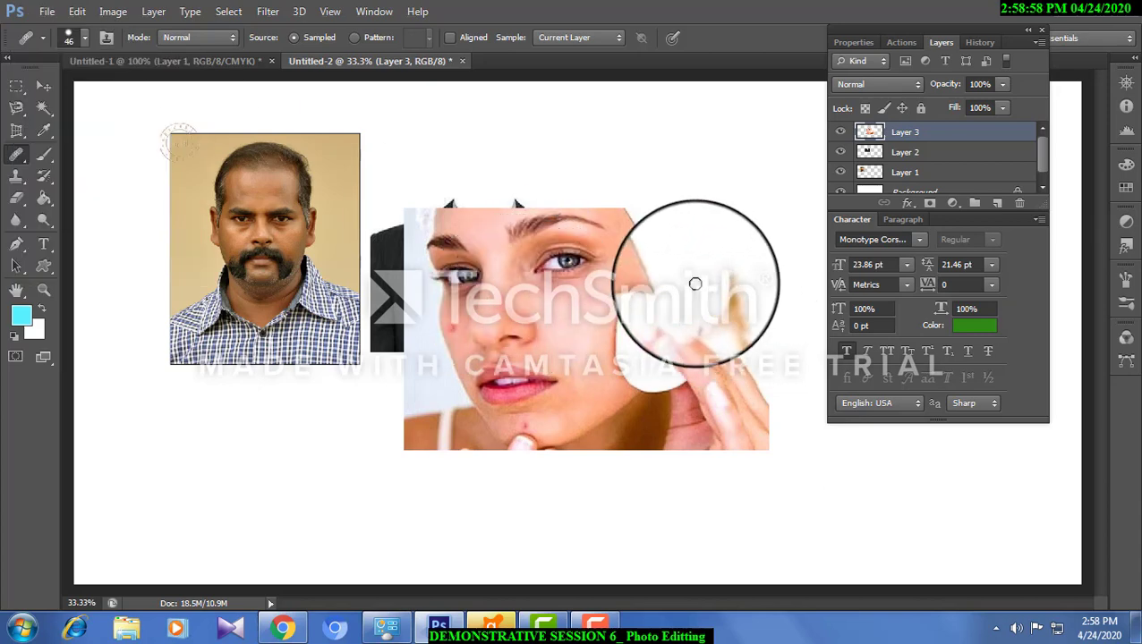
pyautogui.click(454, 328)
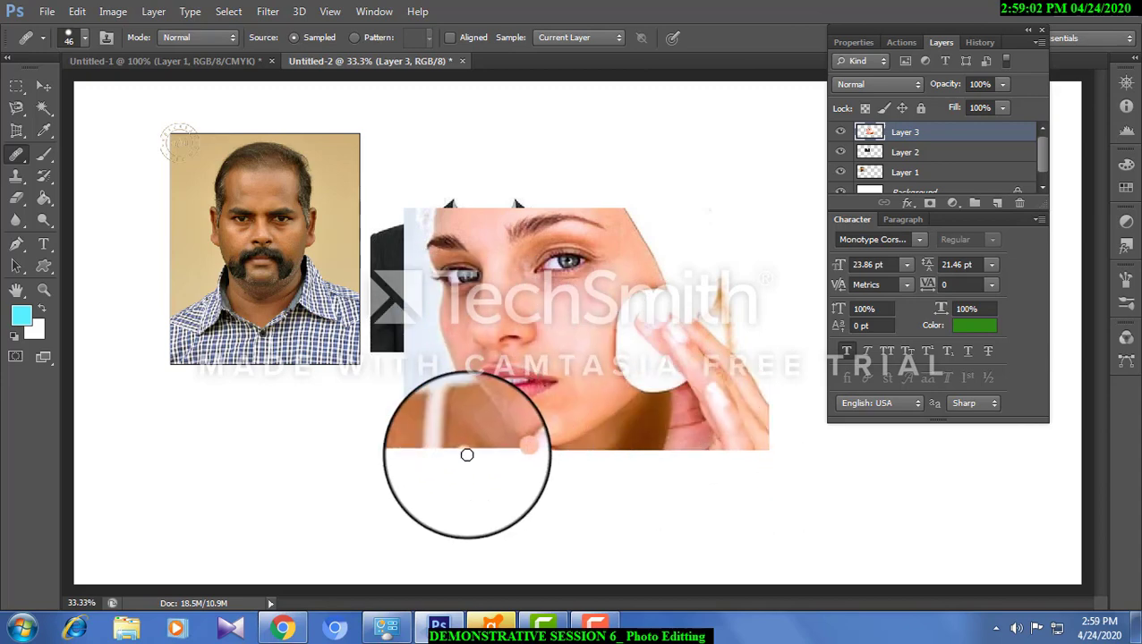
pyautogui.click(522, 426)
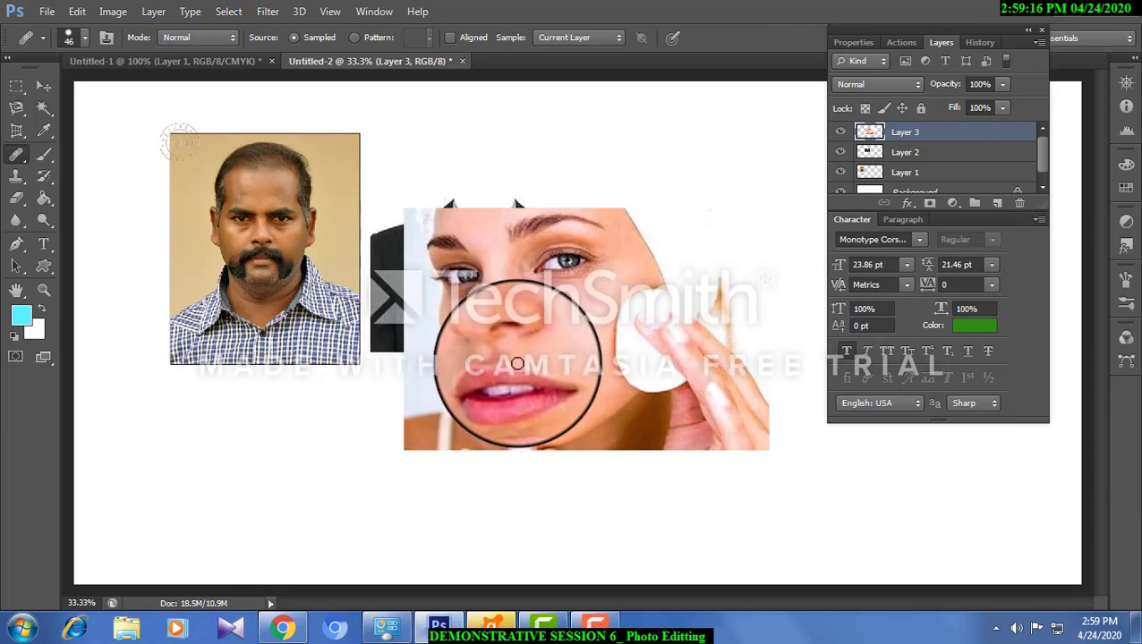
# Switch to the Spot Healing Brush in Content-Aware mode and set its size to 38 px.
pyautogui.rightClick(25, 161)
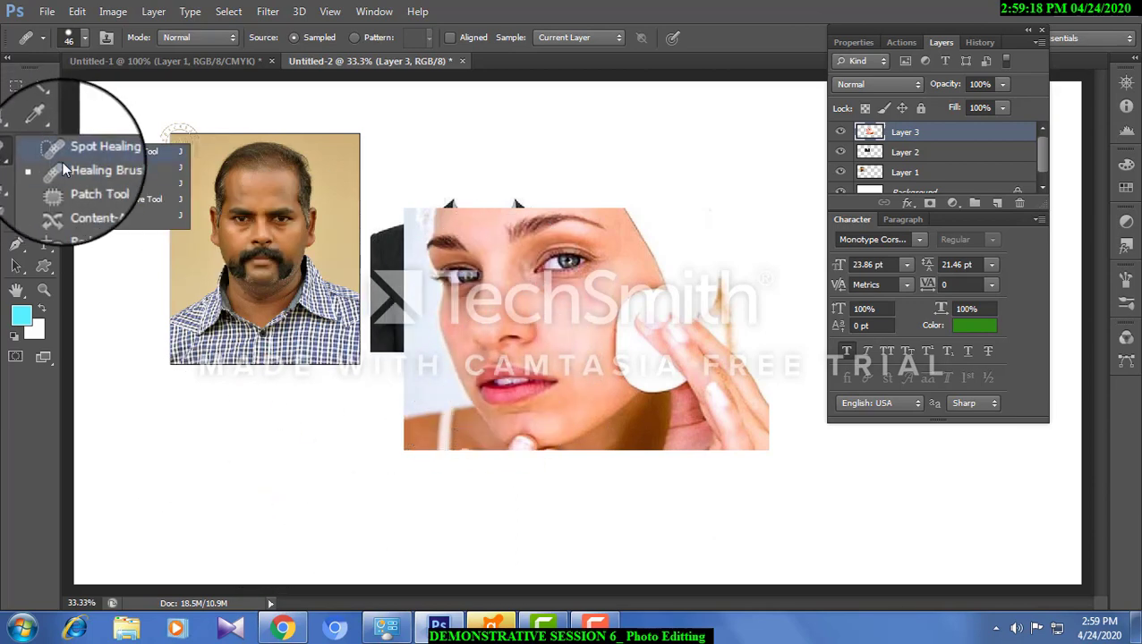
pyautogui.click(64, 165)
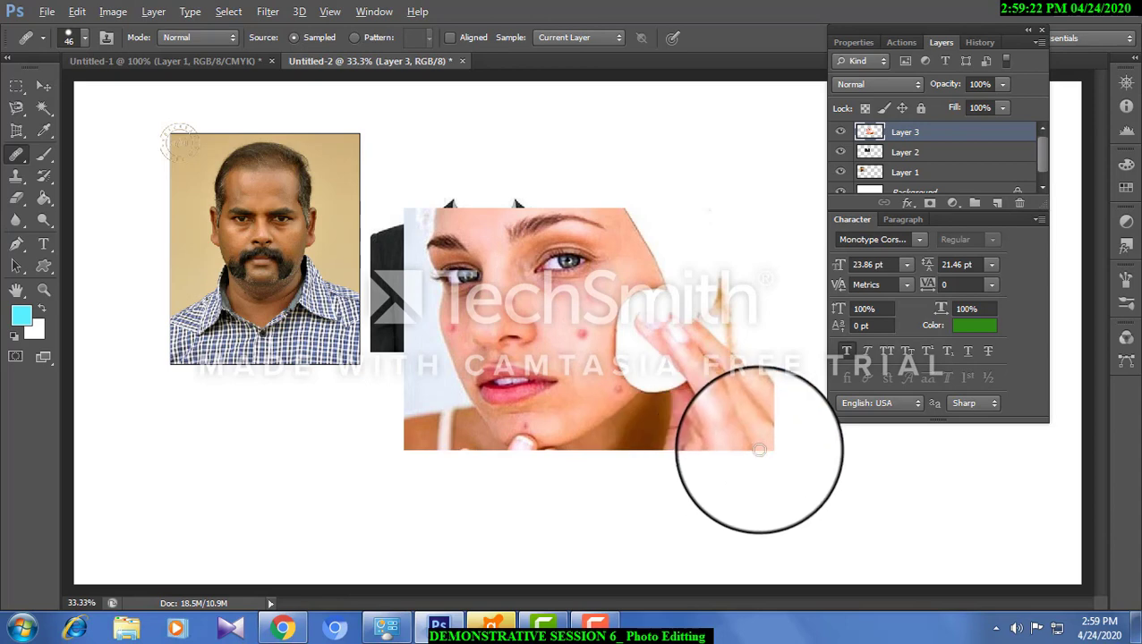
pyautogui.rightClick(27, 156)
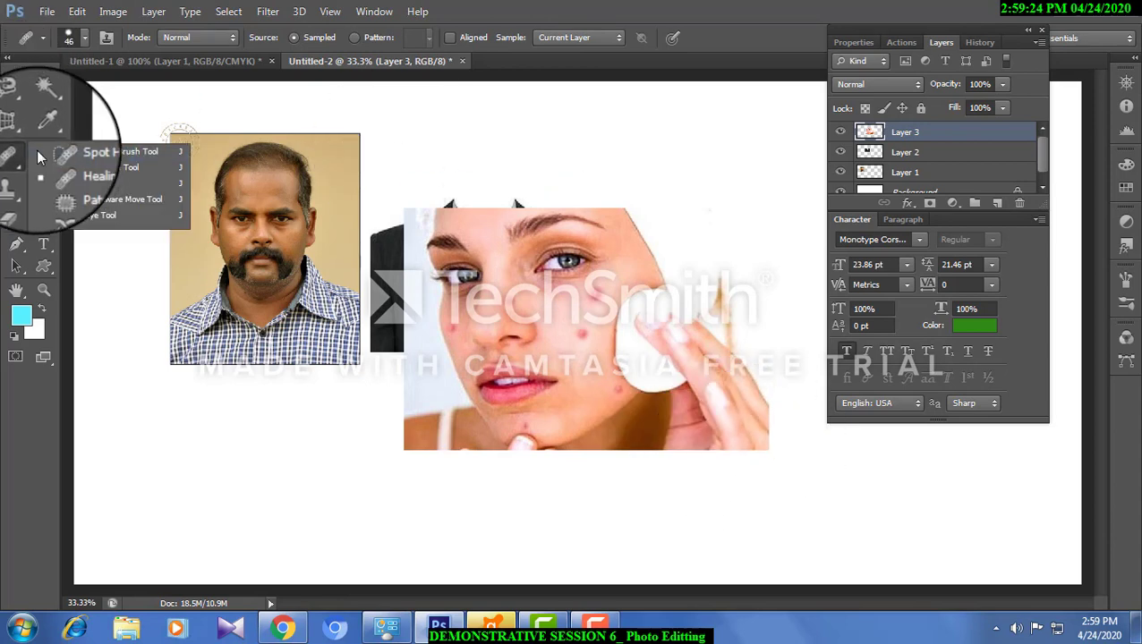
pyautogui.click(64, 152)
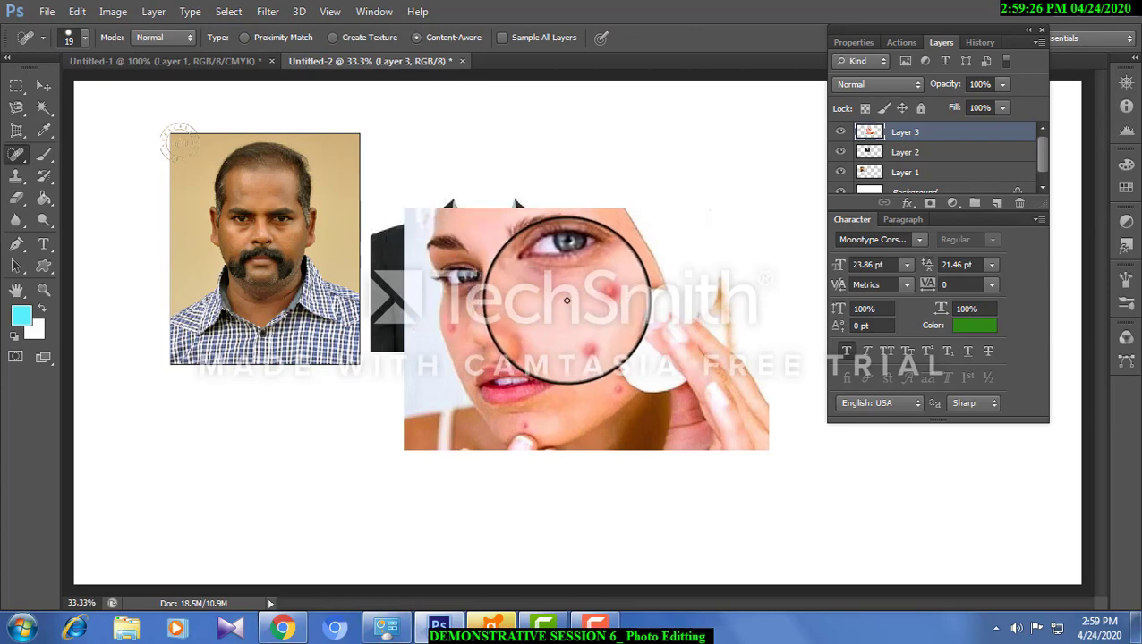
pyautogui.click(84, 40)
pyautogui.moveTo(50, 87); pyautogui.dragTo(56, 87)
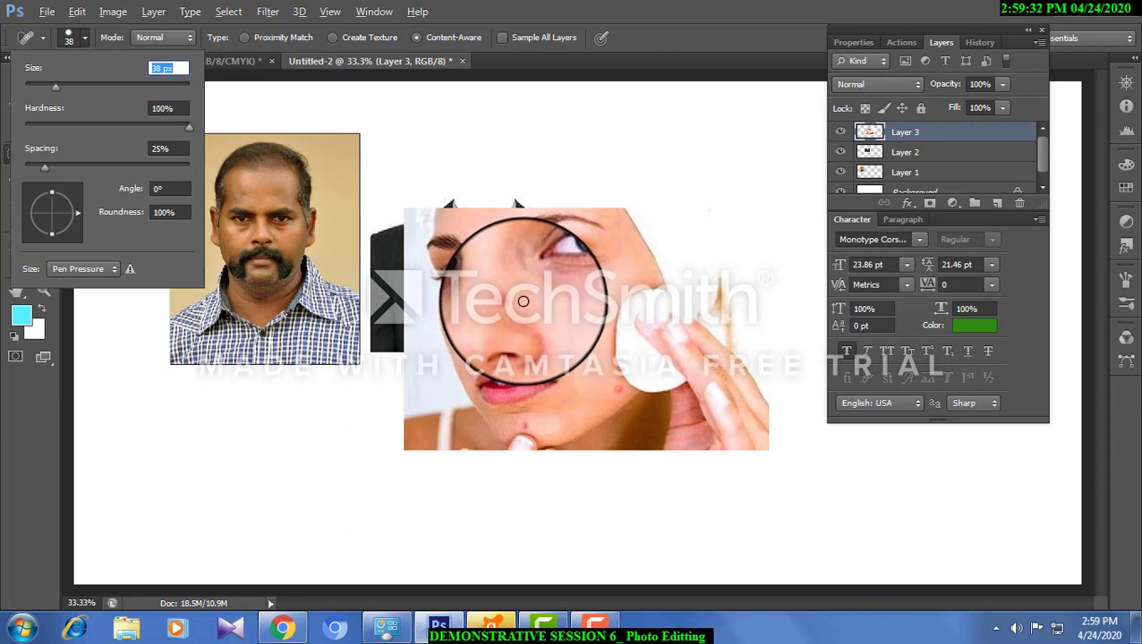
# Try spot healing the skin around the woman's nose bridge and dismiss the Windows color scheme prompt.
pyautogui.keyDown('alt'); pyautogui.click(522, 301); pyautogui.keyUp('alt')
pyautogui.click(535, 246)
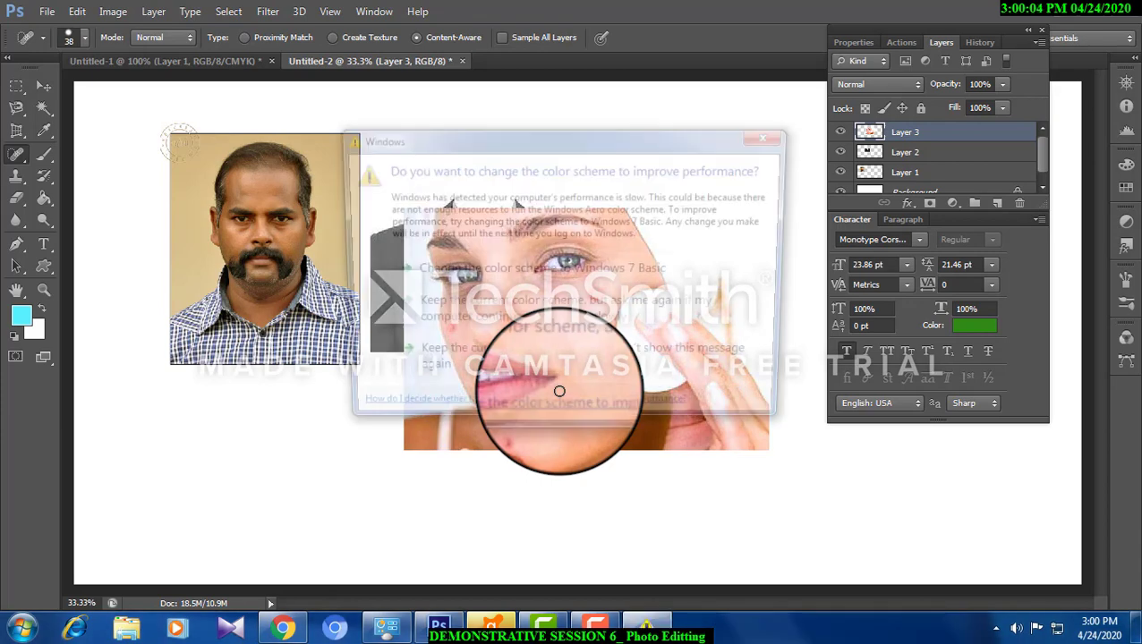
pyautogui.click(762, 135)
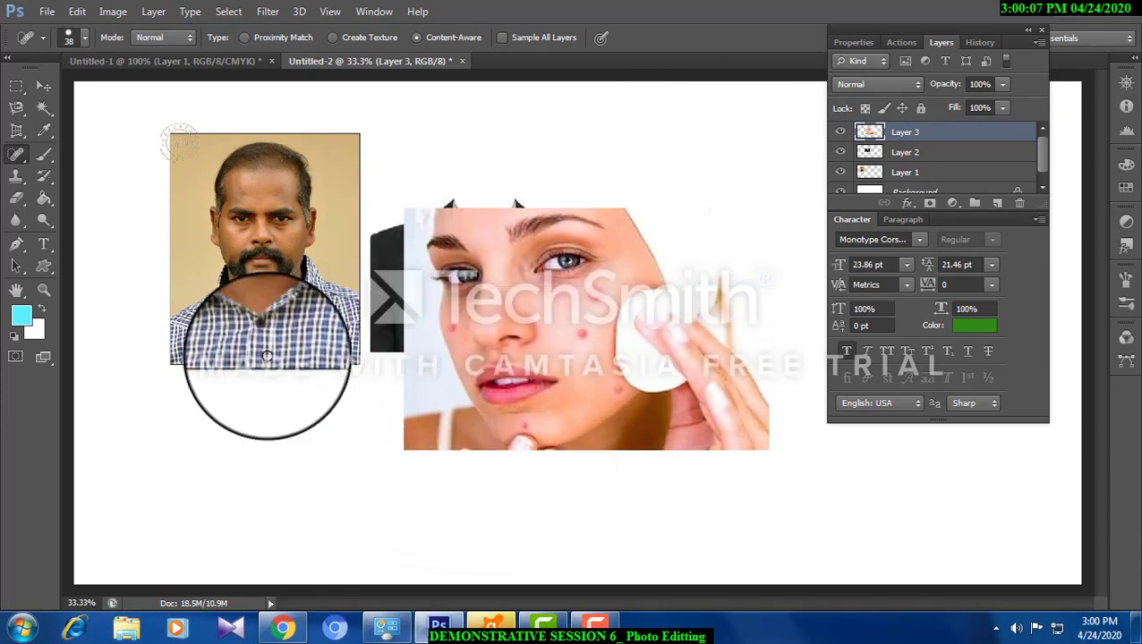
# Try the Patch Tool on the area between the woman's eyebrows, sampling from near her eye, and clear the selection.
pyautogui.rightClick(18, 143)
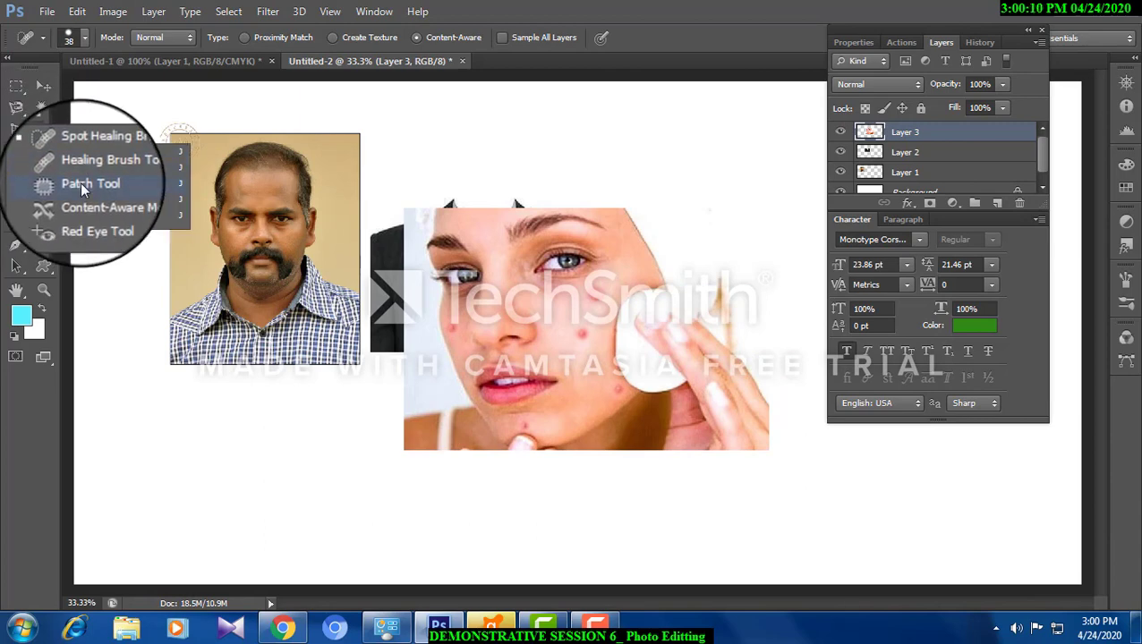
pyautogui.click(82, 184)
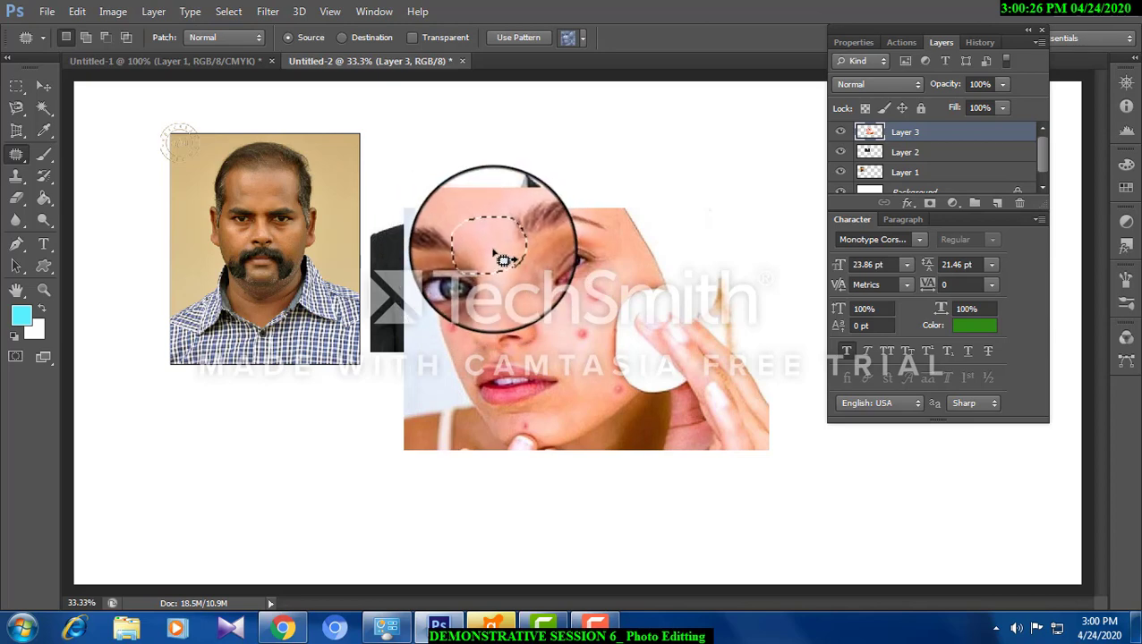
pyautogui.moveTo(499, 257); pyautogui.dragTo(567, 267)
pyautogui.hotkey('ctrl', 'd')
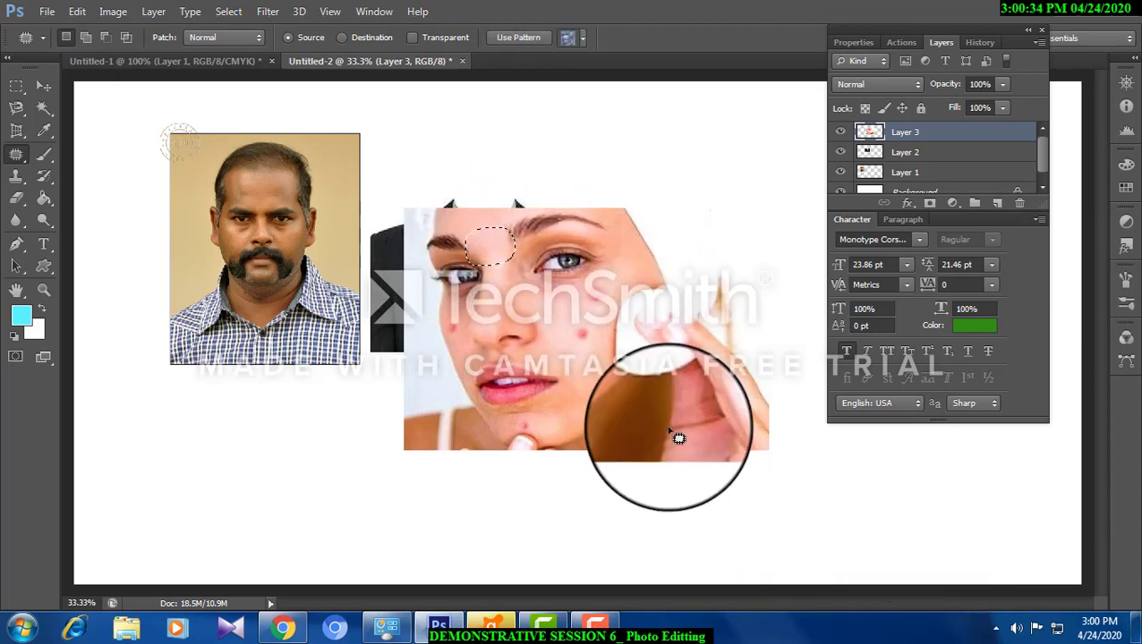
pyautogui.hotkey('ctrl', 'd')
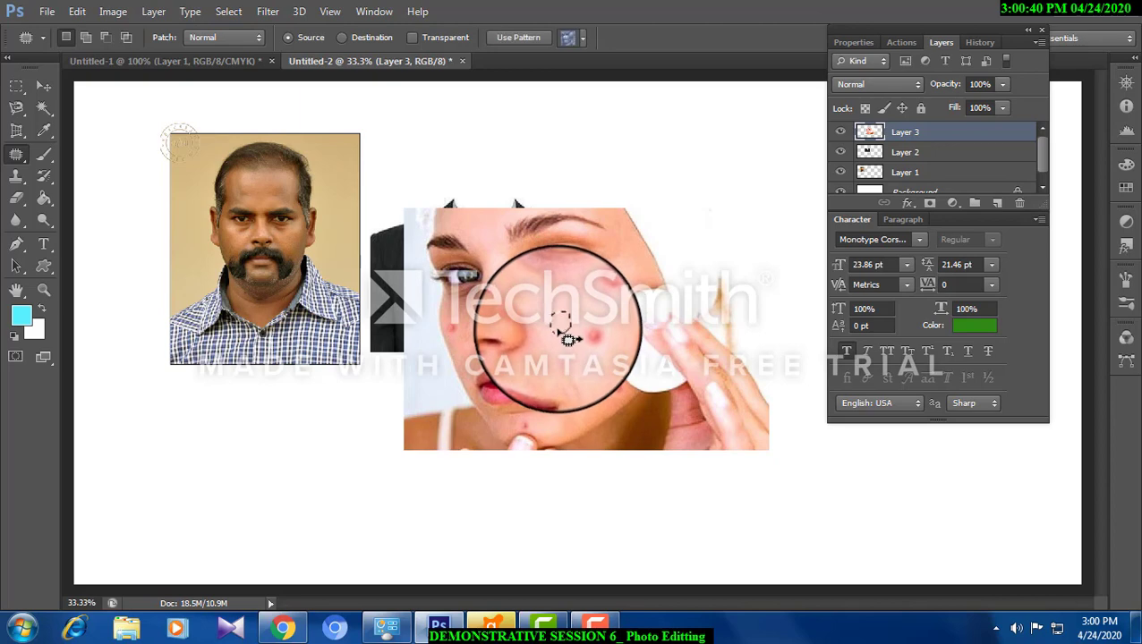
# Patch two clear areas of the woman's cheek with skin from the nearby red spots, clearing the selection each time.
pyautogui.moveTo(578, 324); pyautogui.dragTo(586, 337)
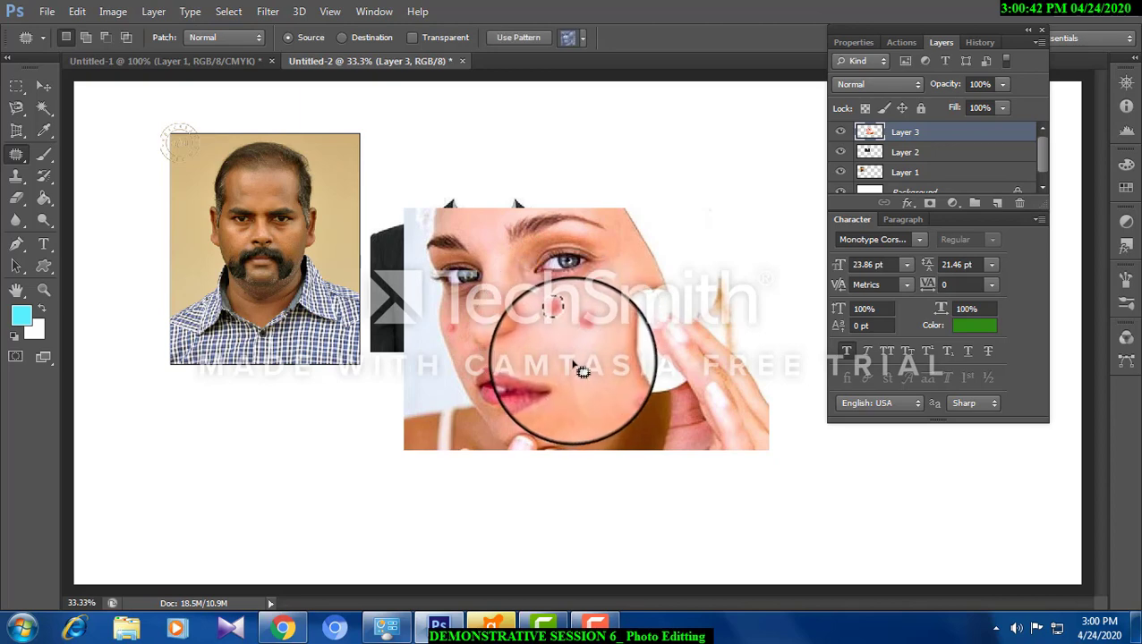
pyautogui.hotkey('ctrl', 'd')
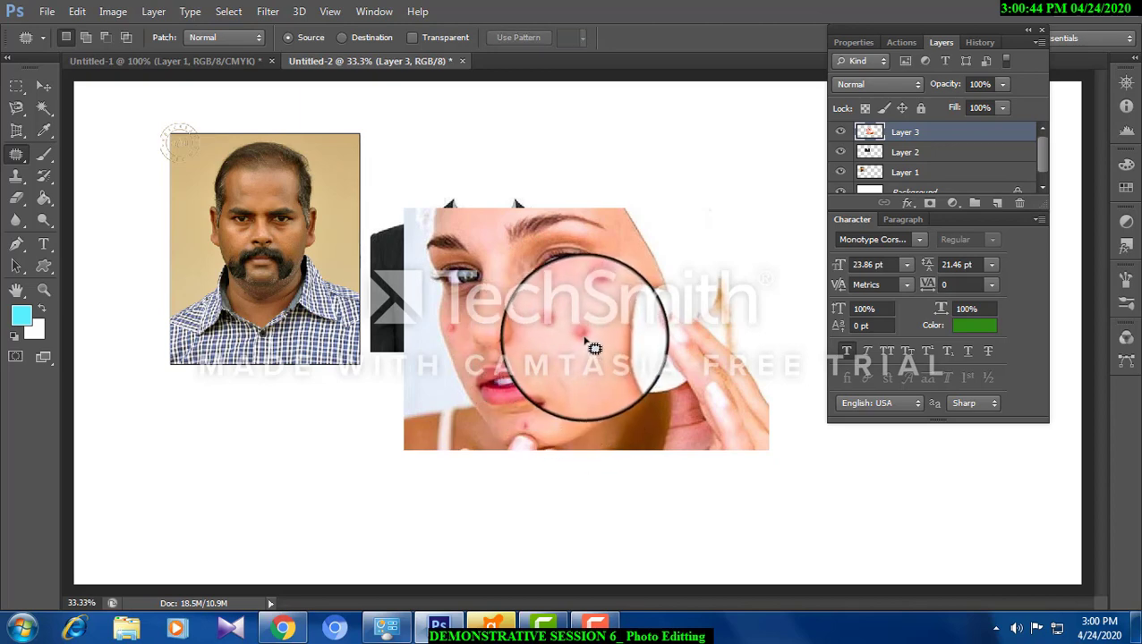
pyautogui.moveTo(564, 367)
pyautogui.mouseDown()
pyautogui.moveTo(580, 362)
pyautogui.moveTo(583, 336)
pyautogui.moveTo(615, 331)
pyautogui.mouseUp()
pyautogui.hotkey('ctrl', 'd')
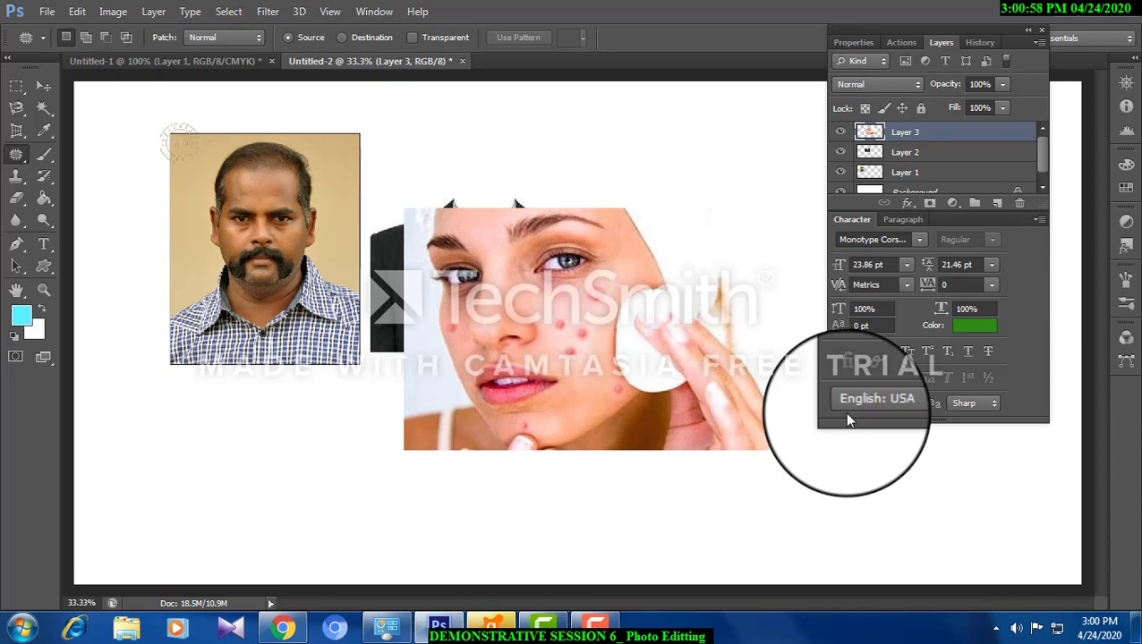
# Switch to the Color Replacement Tool and sample a light pink skin tone from the woman's face as the foreground color.
pyautogui.rightClick(17, 155)
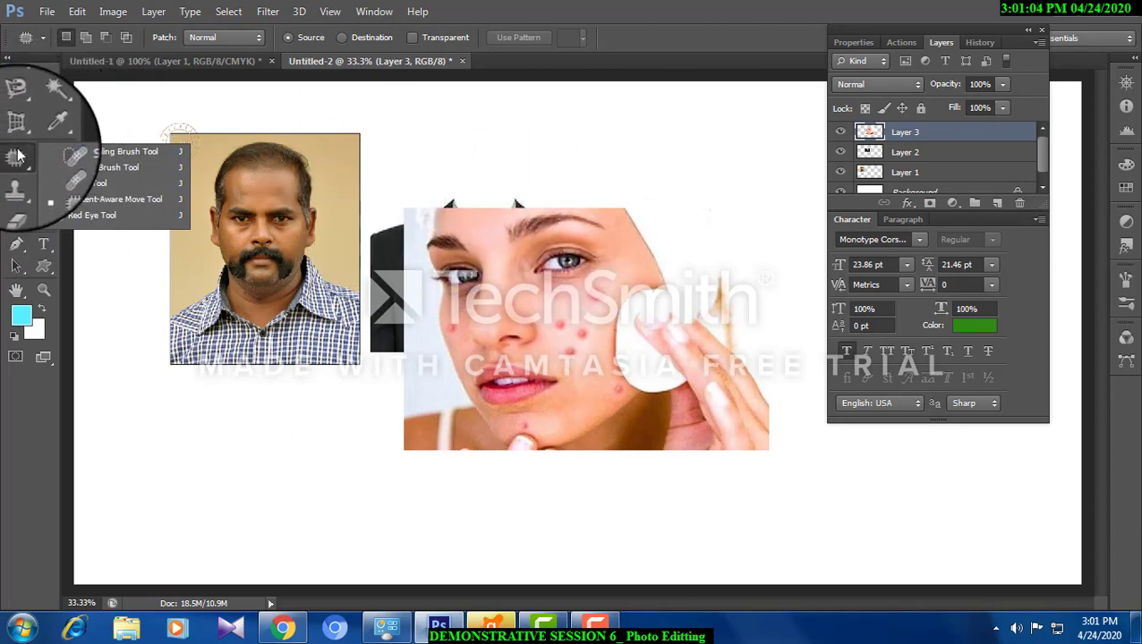
pyautogui.click(17, 128)
pyautogui.click(43, 156)
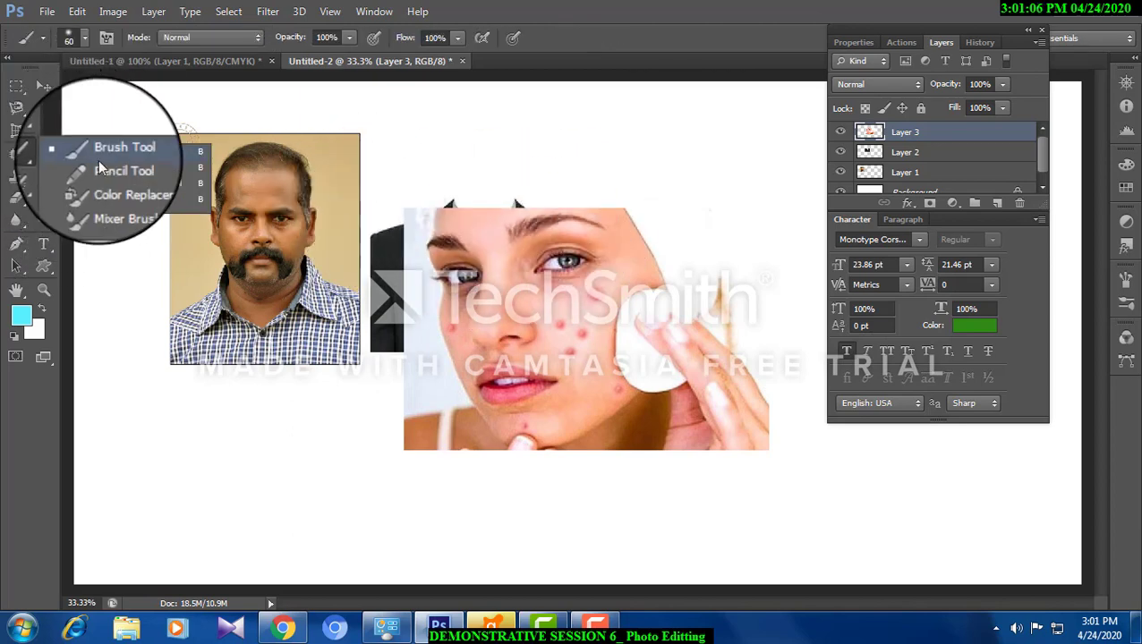
pyautogui.click(112, 182)
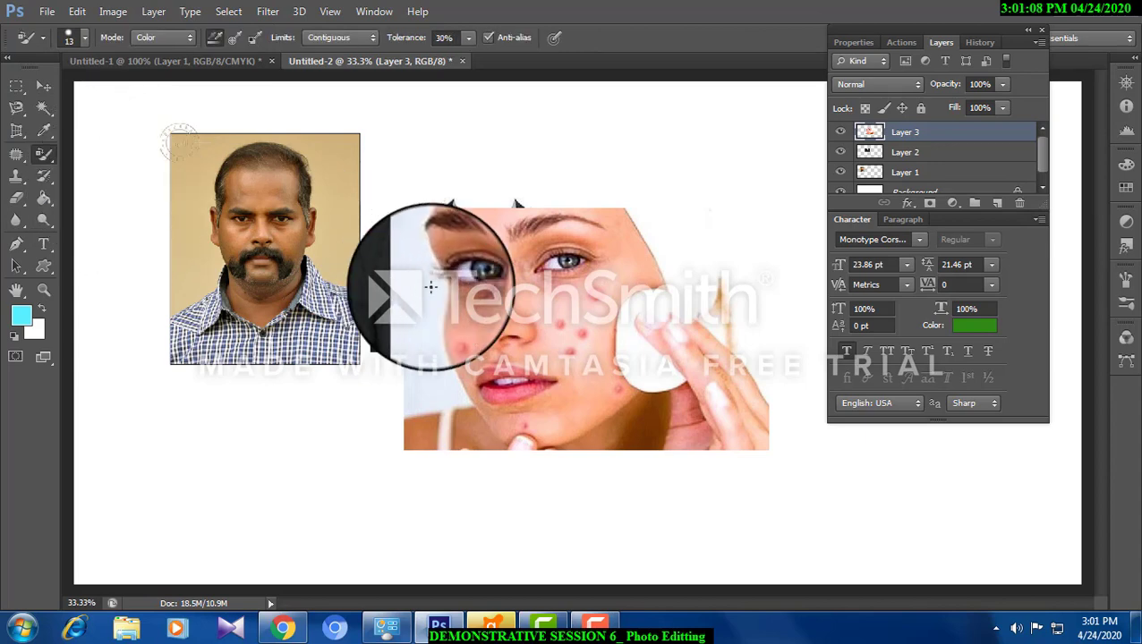
pyautogui.click(22, 313)
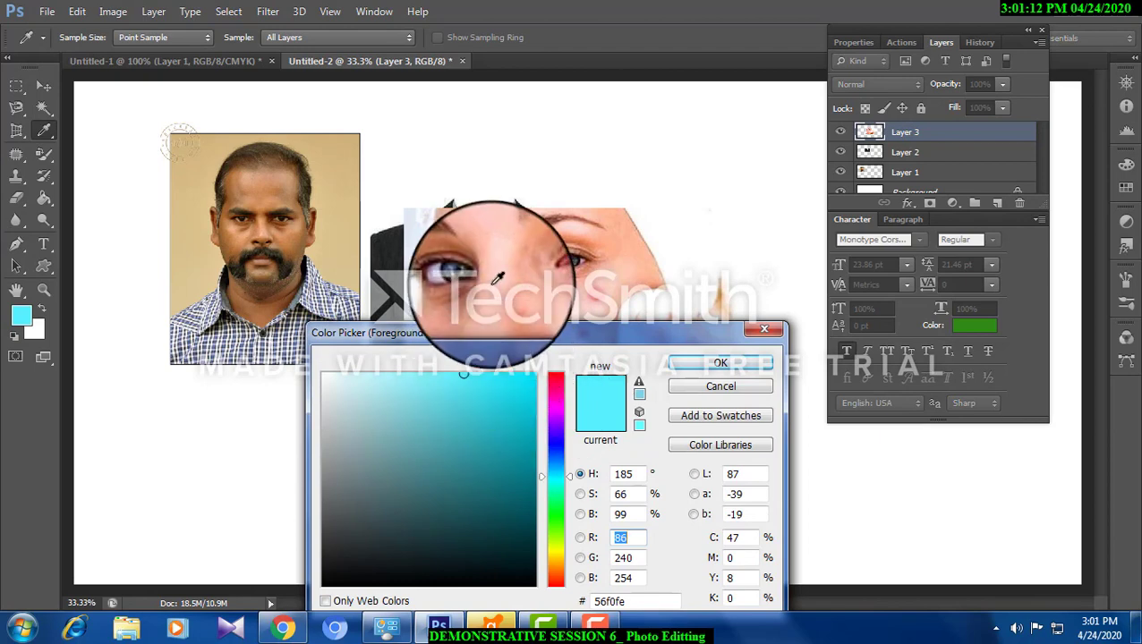
pyautogui.click(554, 295)
pyautogui.click(676, 365)
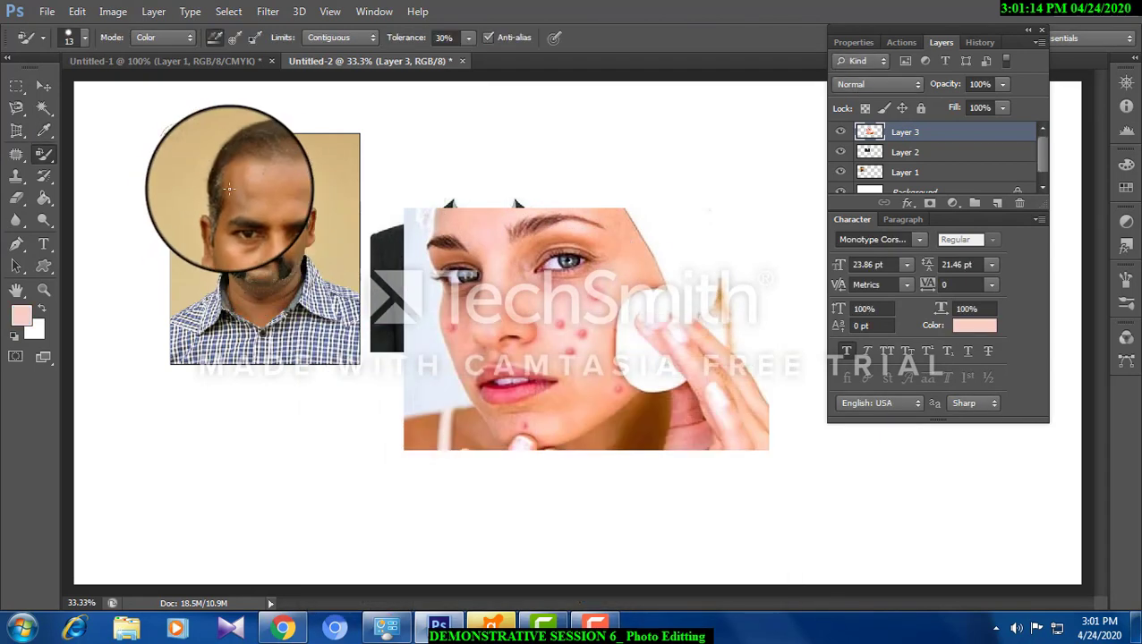
# Select the man's portrait layer and set the Color Replacement brush size to 69 px.
pyautogui.click(44, 89)
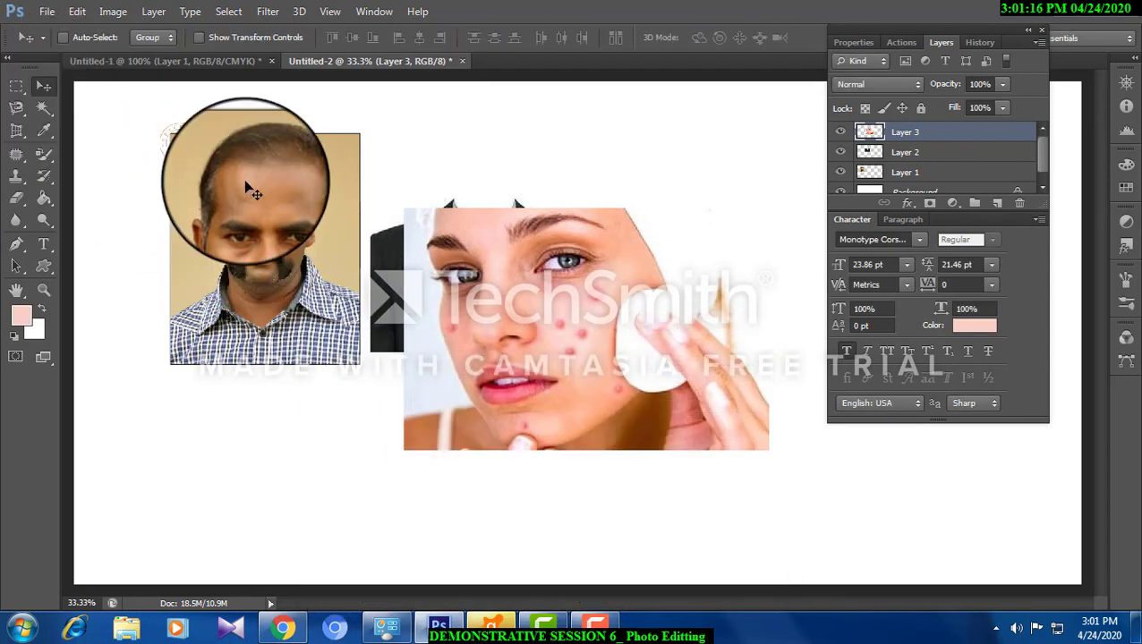
pyautogui.rightClick(247, 186)
pyautogui.click(268, 191)
pyautogui.click(49, 168)
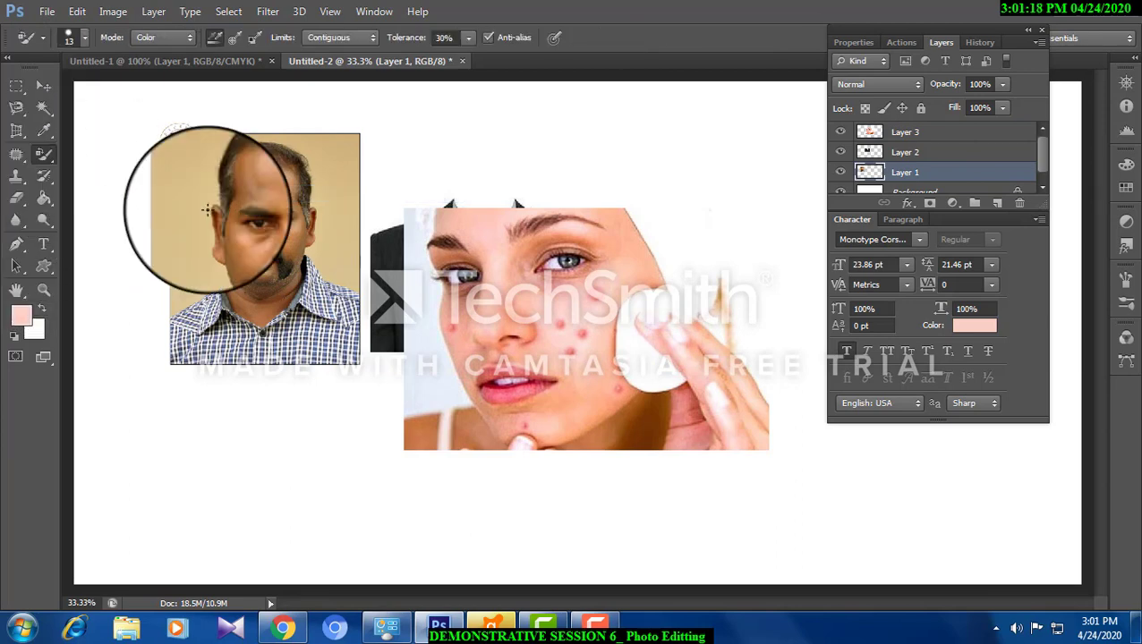
pyautogui.click(86, 41)
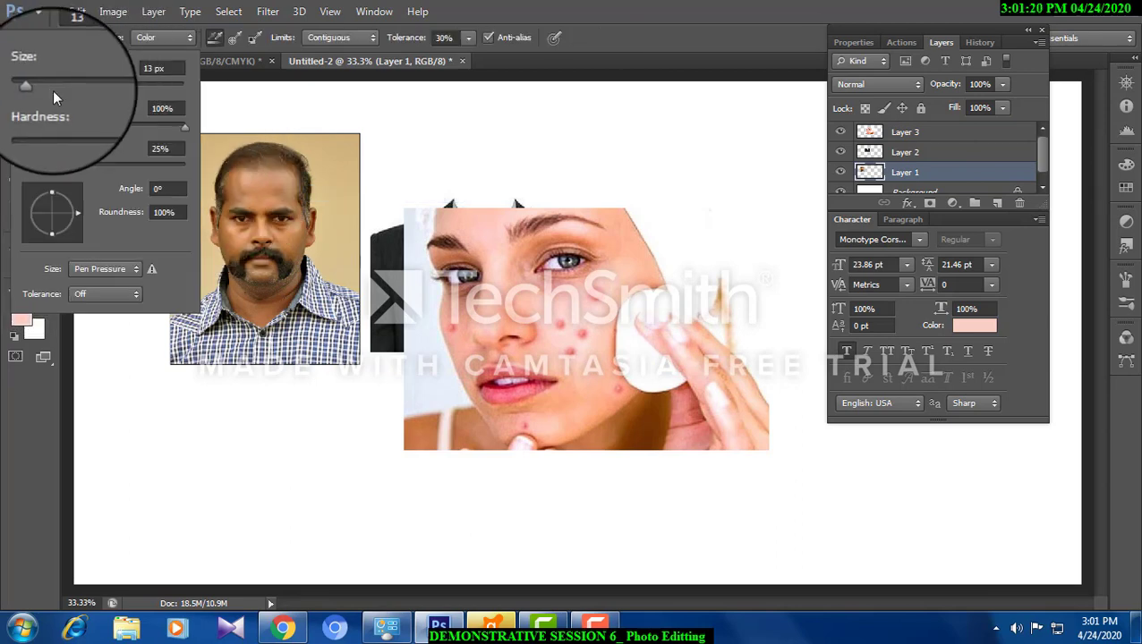
pyautogui.moveTo(53, 91); pyautogui.dragTo(81, 89)
# Try recoloring the man's face with the sampled pink skin tone, and undo the strokes.
pyautogui.click(257, 208)
pyautogui.moveTo(258, 207)
pyautogui.mouseDown()
pyautogui.moveTo(244, 183)
pyautogui.moveTo(290, 180)
pyautogui.moveTo(281, 201)
pyautogui.moveTo(255, 204)
pyautogui.moveTo(236, 179)
pyautogui.moveTo(223, 230)
pyautogui.moveTo(239, 262)
pyautogui.moveTo(239, 221)
pyautogui.moveTo(231, 254)
pyautogui.moveTo(266, 210)
pyautogui.moveTo(256, 253)
pyautogui.moveTo(295, 215)
pyautogui.moveTo(287, 248)
pyautogui.moveTo(280, 176)
pyautogui.mouseUp()
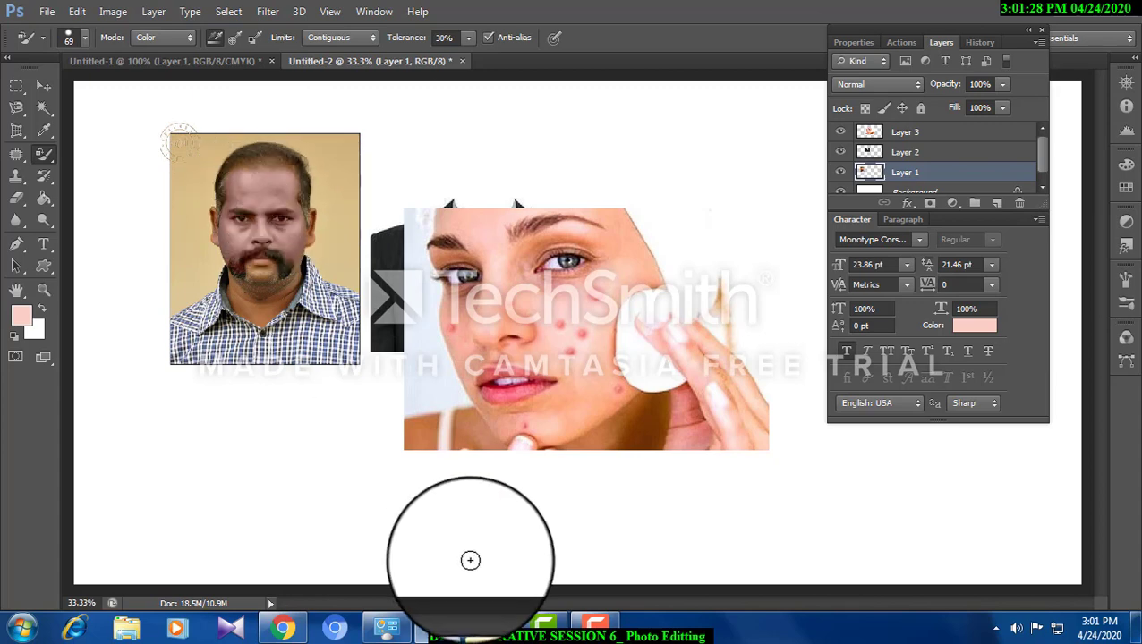
pyautogui.hotkey('alt', '.')
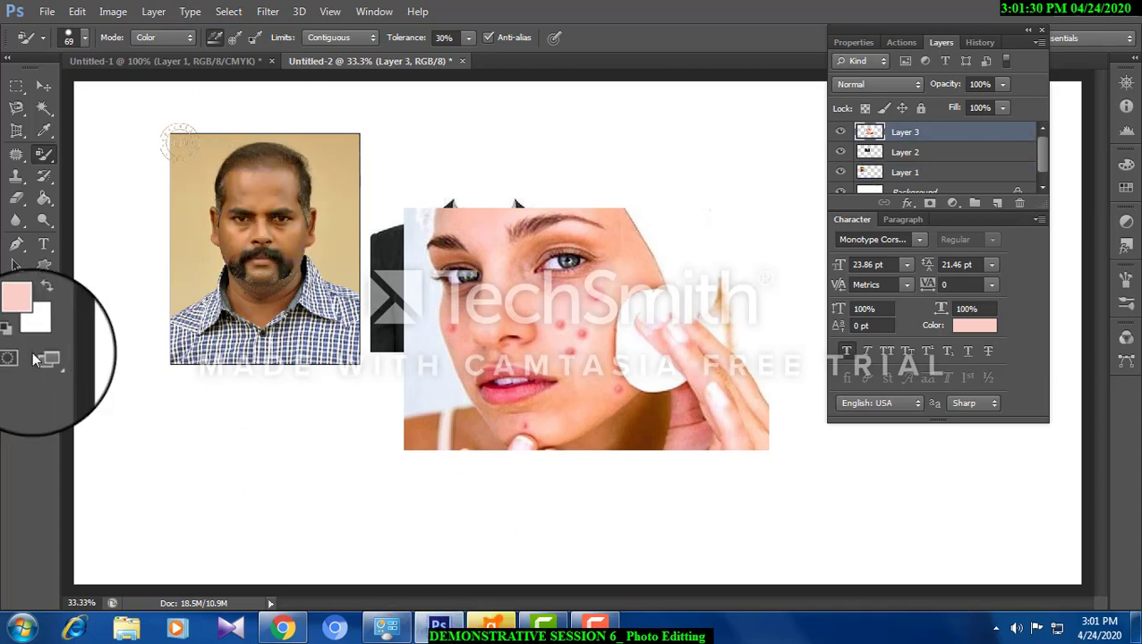
# Change the foreground color to near-white #fdf8f7, and adjust it to pale pink #fae3de.
pyautogui.click(24, 317)
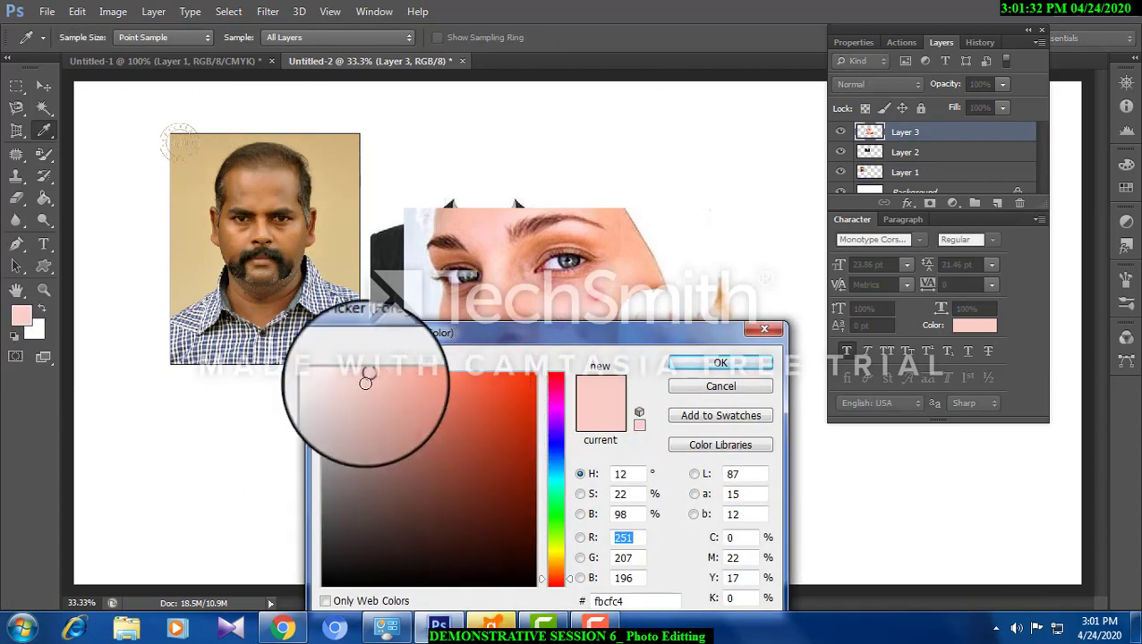
pyautogui.click(327, 376)
pyautogui.click(689, 363)
pyautogui.press('b')
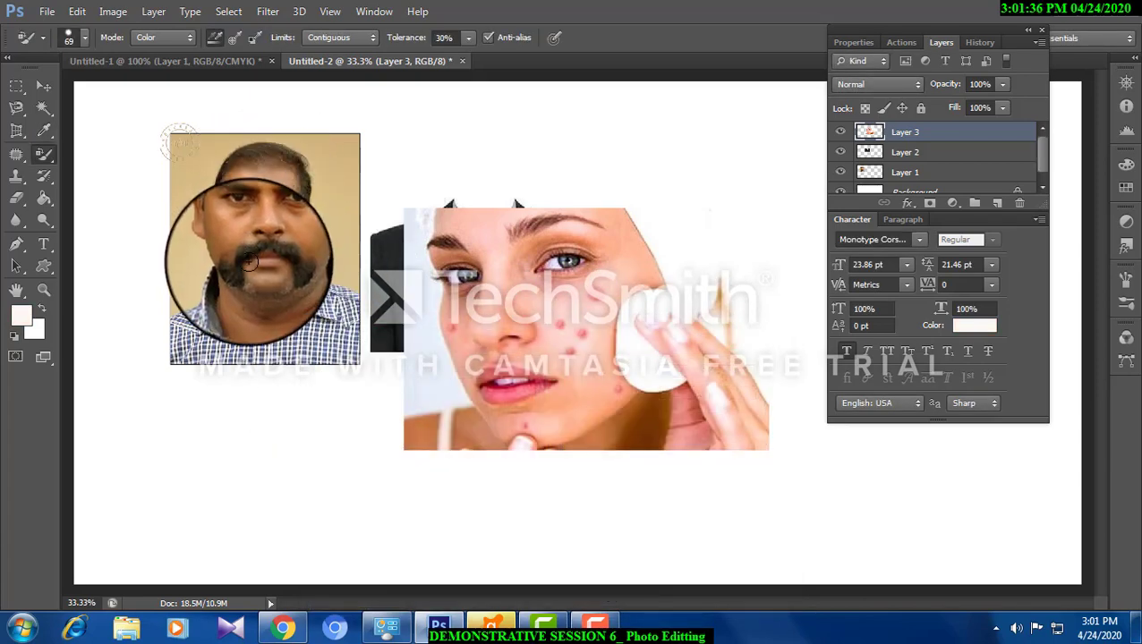
pyautogui.click(25, 316)
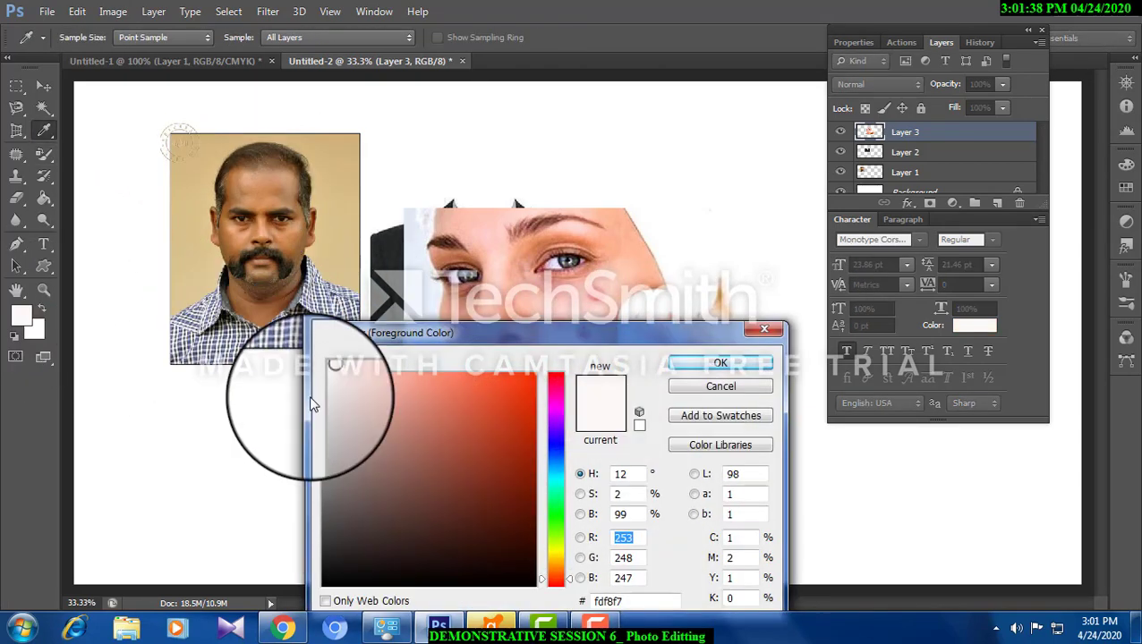
pyautogui.click(689, 363)
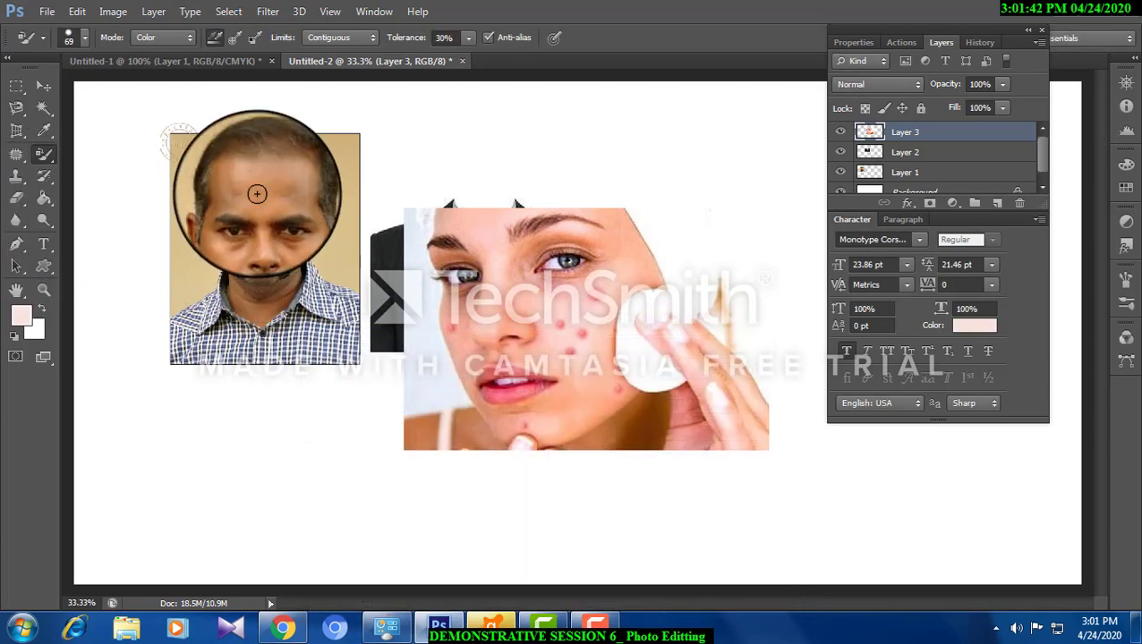
# Try recoloring the man's forehead and cheeks on Layer 1 with the pale pink using the Color Replacement Tool.
pyautogui.click(44, 86)
pyautogui.rightClick(260, 192)
pyautogui.click(306, 200)
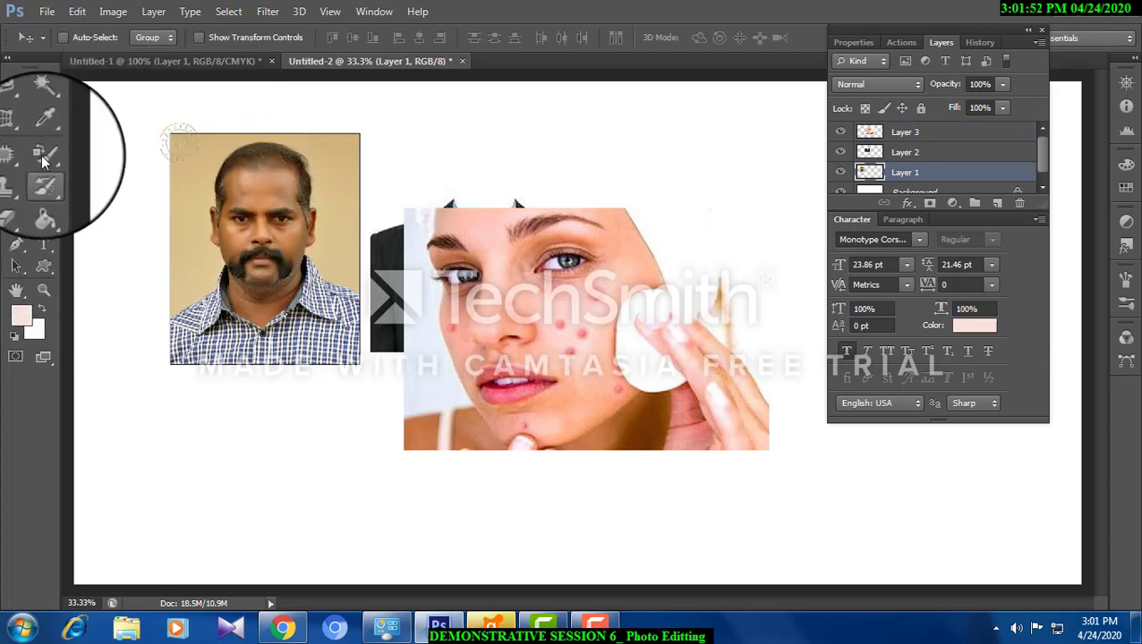
pyautogui.click(42, 154)
pyautogui.moveTo(267, 243)
pyautogui.mouseDown()
pyautogui.moveTo(267, 192)
pyautogui.moveTo(262, 249)
pyautogui.moveTo(287, 246)
pyautogui.mouseUp()
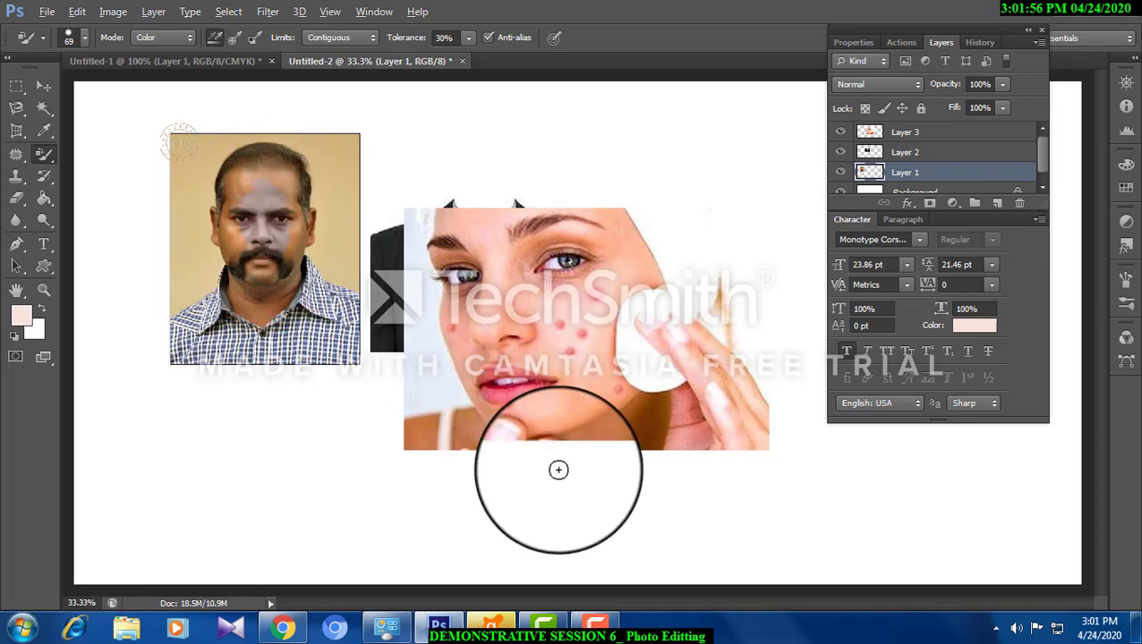
# Switch to the Brush Tool and set the foreground color to a very dark brown.
pyautogui.click(50, 156)
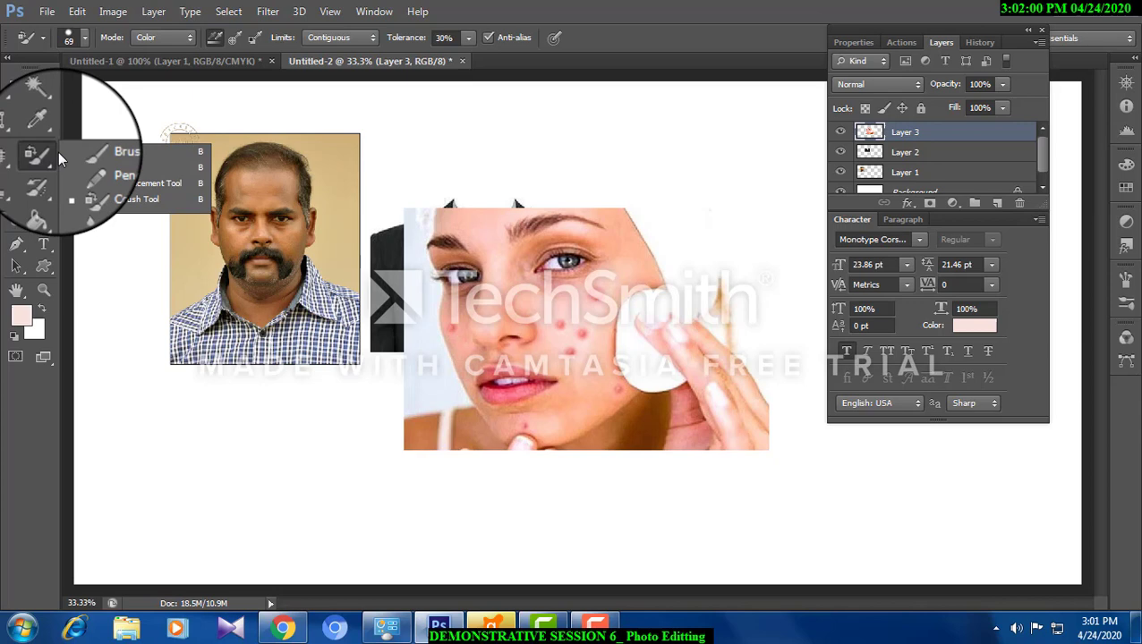
pyautogui.click(85, 152)
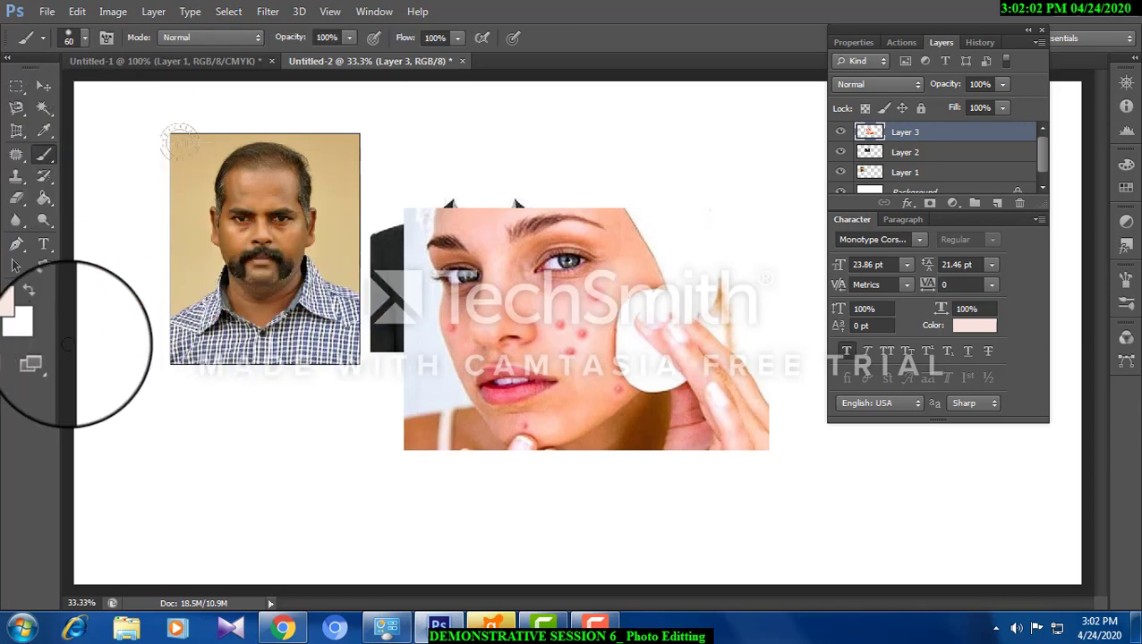
pyautogui.click(26, 322)
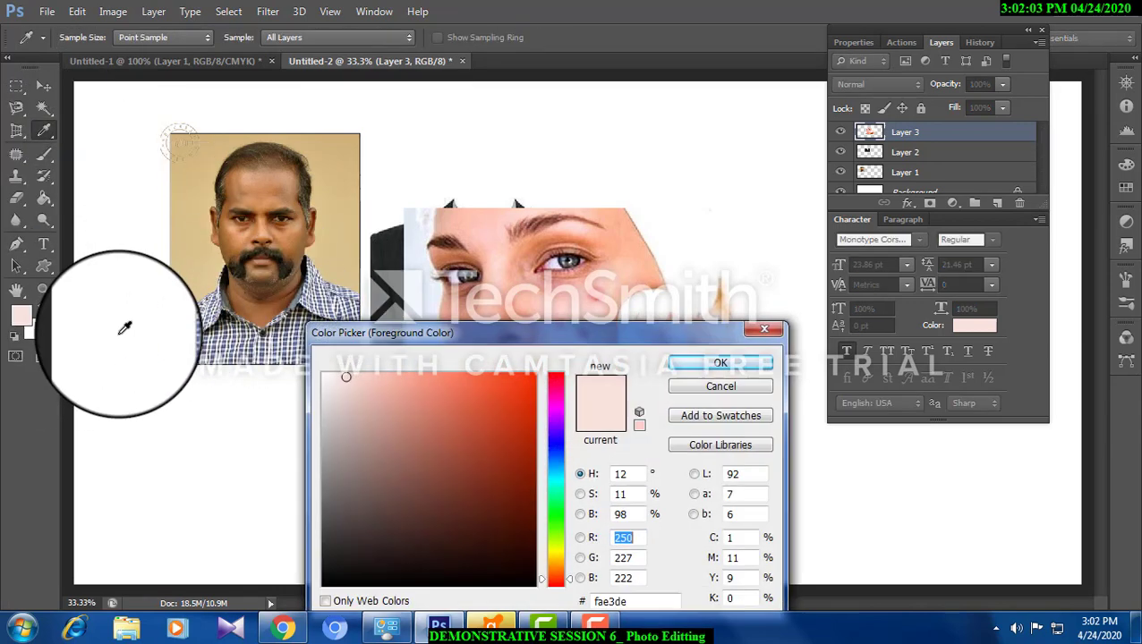
pyautogui.click(534, 551)
pyautogui.click(716, 363)
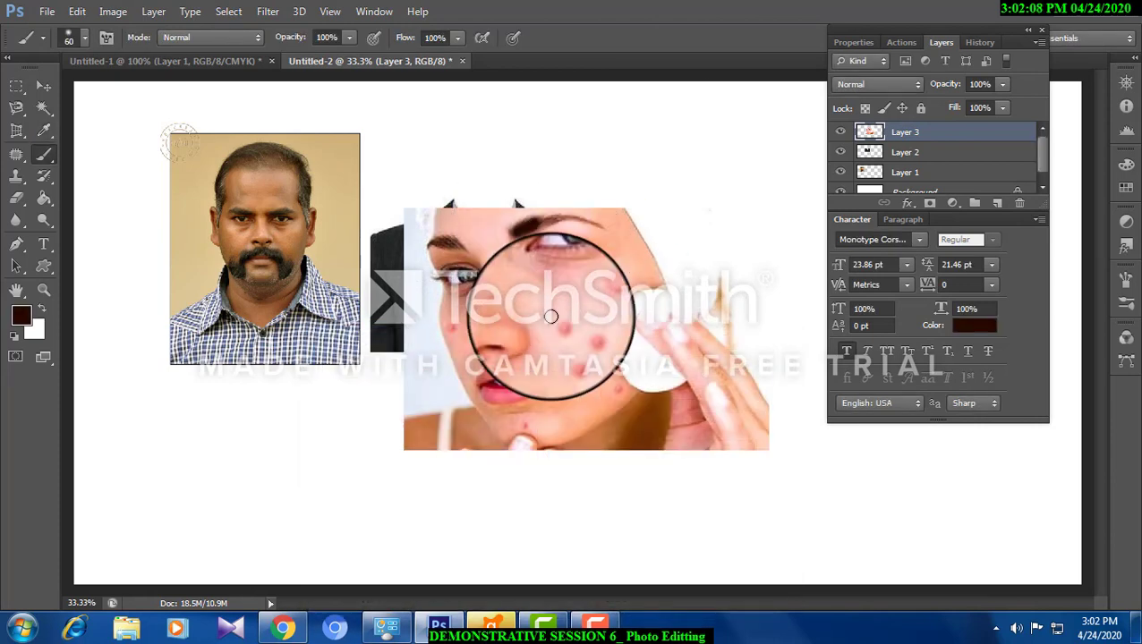
# Recolor the end of the woman's eyebrow with the dark brown using the Color Replacement Tool.
pyautogui.rightClick(47, 158)
pyautogui.click(106, 189)
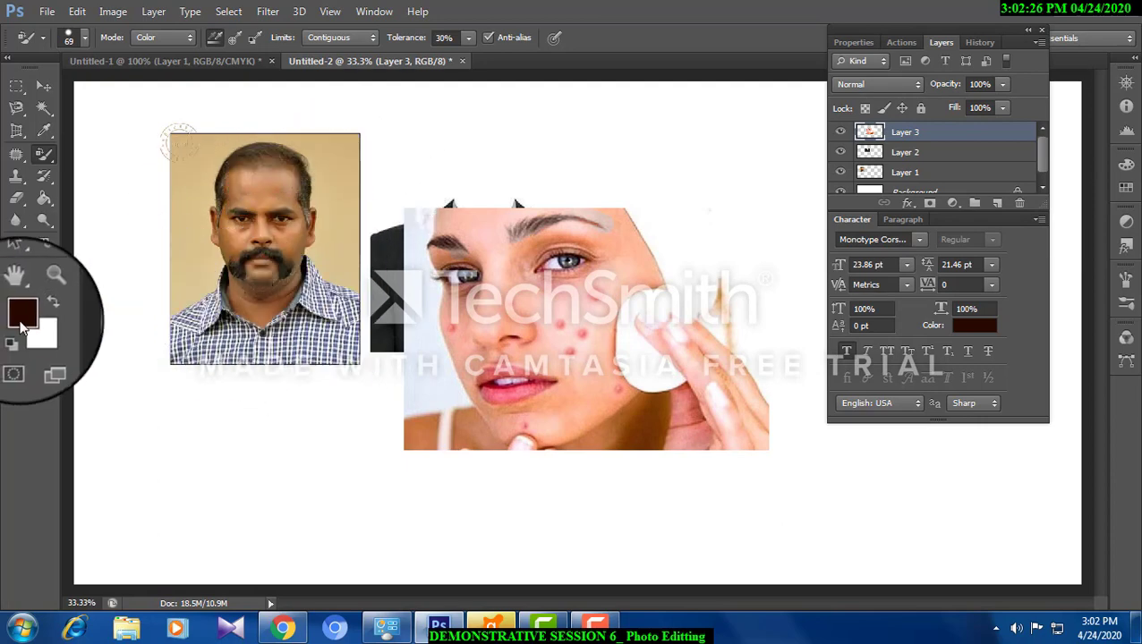
pyautogui.rightClick(44, 154)
pyautogui.click(93, 185)
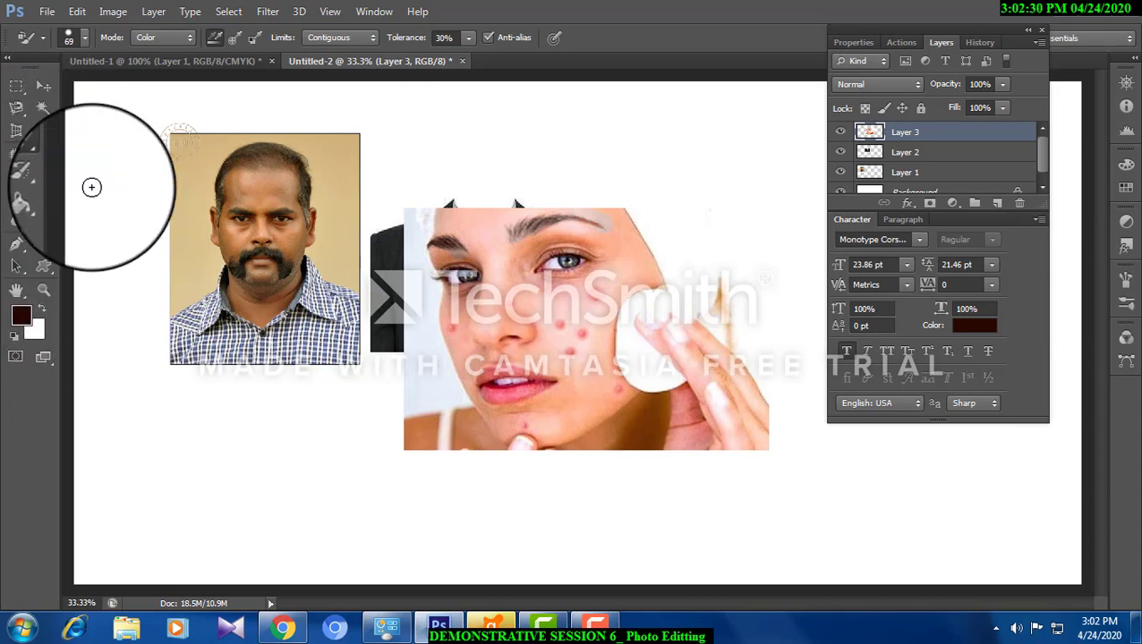
# Select the woman's portrait layer and move it to the right, clear of the suit image.
pyautogui.click(16, 90)
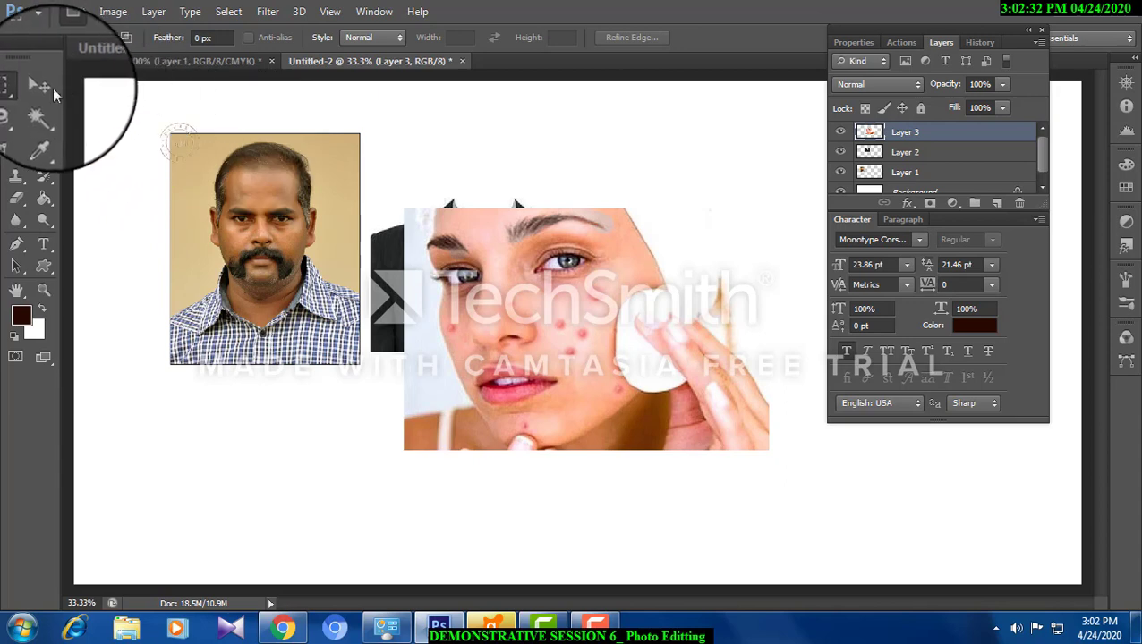
pyautogui.click(43, 86)
pyautogui.rightClick(616, 331)
pyautogui.click(631, 334)
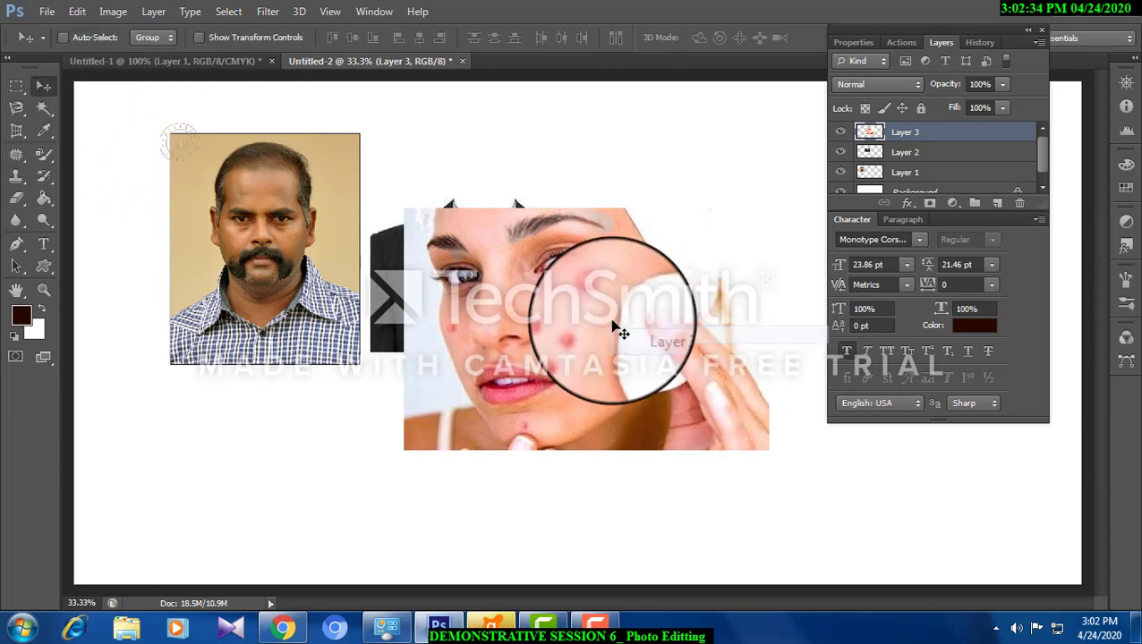
pyautogui.moveTo(620, 326); pyautogui.dragTo(786, 275)
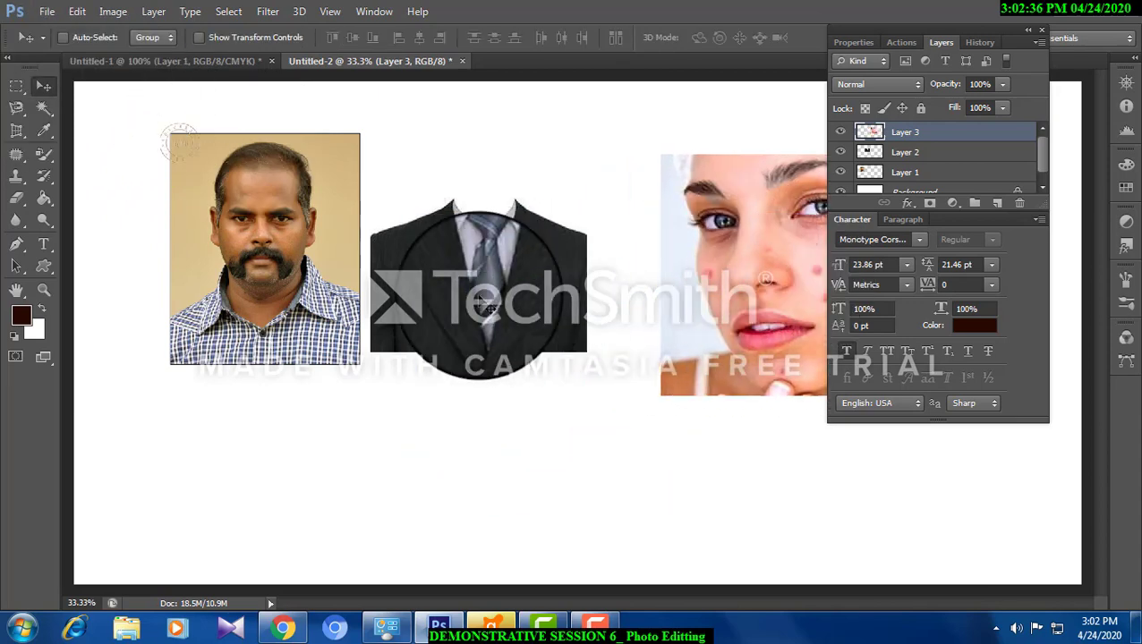
# Move the suit on Layer 2 down into the empty space between the portraits and enlarge it to about 133%.
pyautogui.rightClick(467, 300)
pyautogui.click(499, 313)
pyautogui.moveTo(498, 319); pyautogui.dragTo(502, 376)
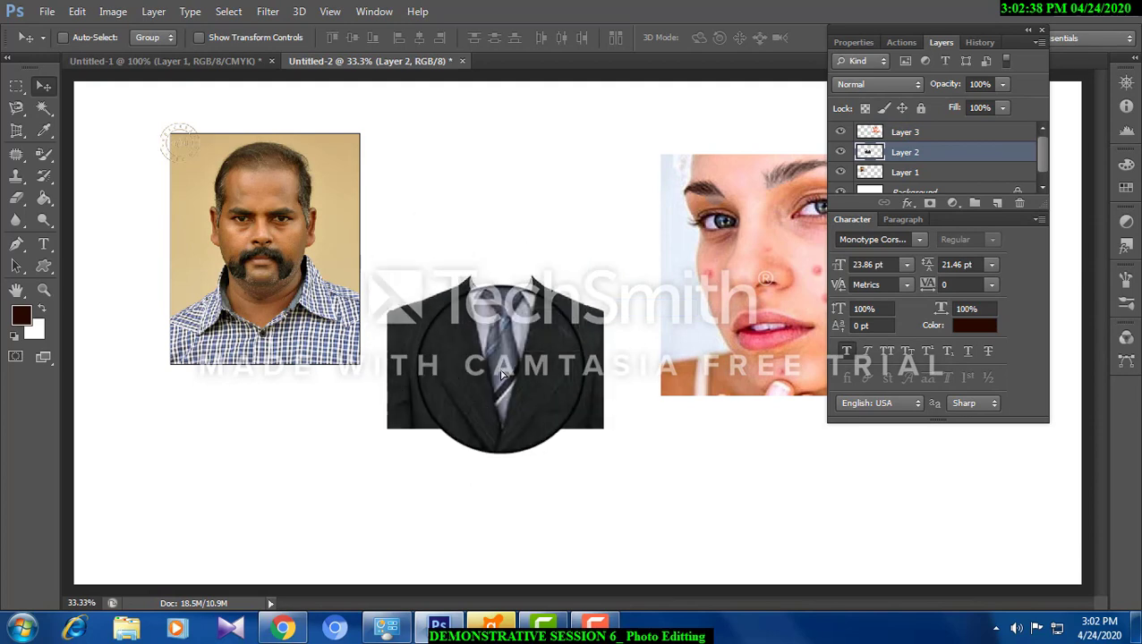
pyautogui.hotkey('ctrl', 't')
pyautogui.moveTo(587, 413); pyautogui.dragTo(673, 479)
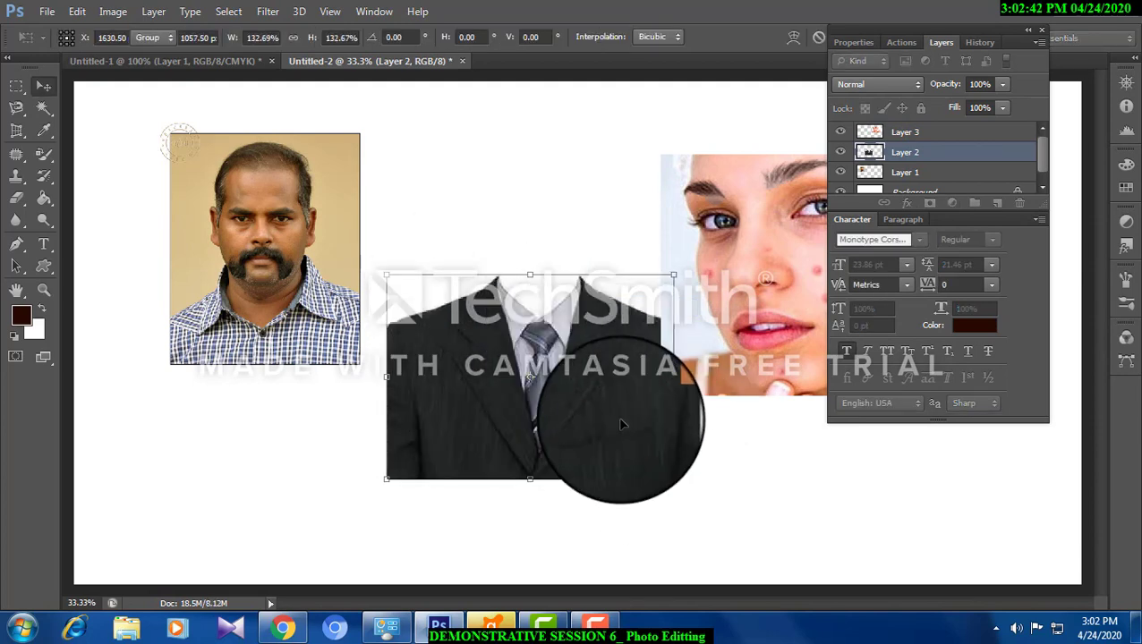
pyautogui.press('Return')
pyautogui.moveTo(607, 398); pyautogui.dragTo(575, 441)
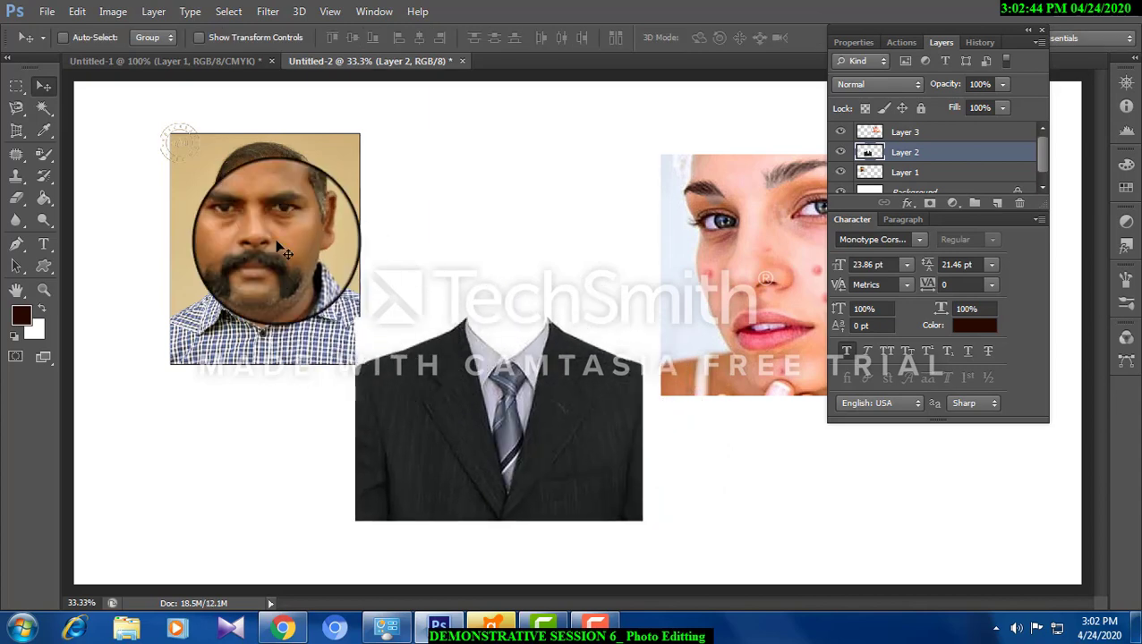
pyautogui.moveTo(272, 213); pyautogui.dragTo(289, 237)
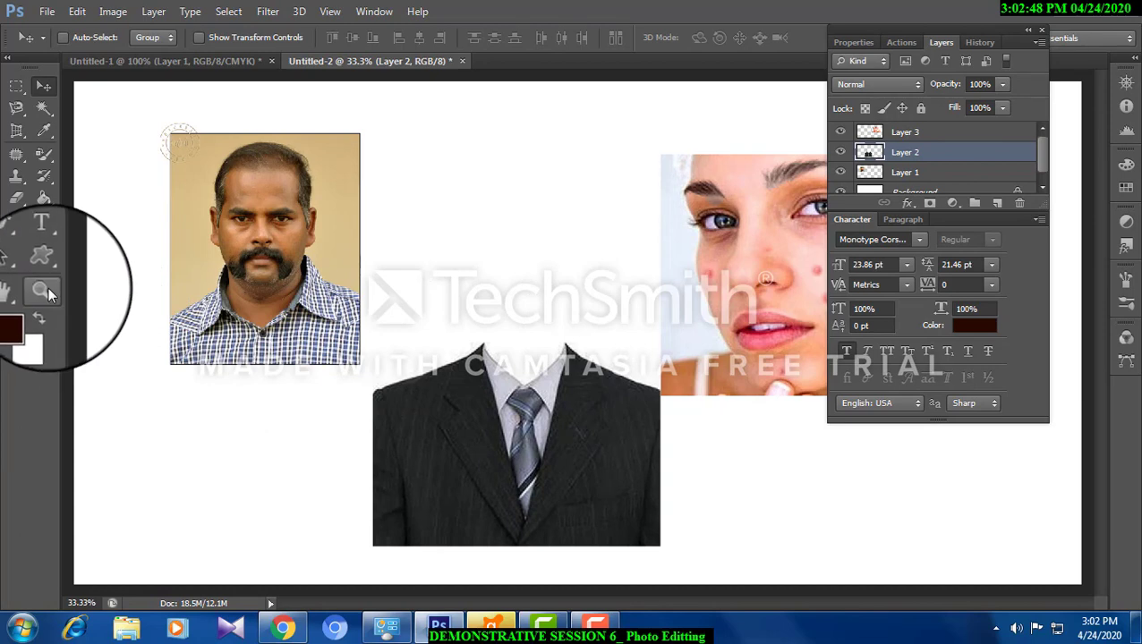
# Outline the top of the man's hair, from the left temple over to the right side, with the Polygonal Lasso Tool.
pyautogui.click(43, 289)
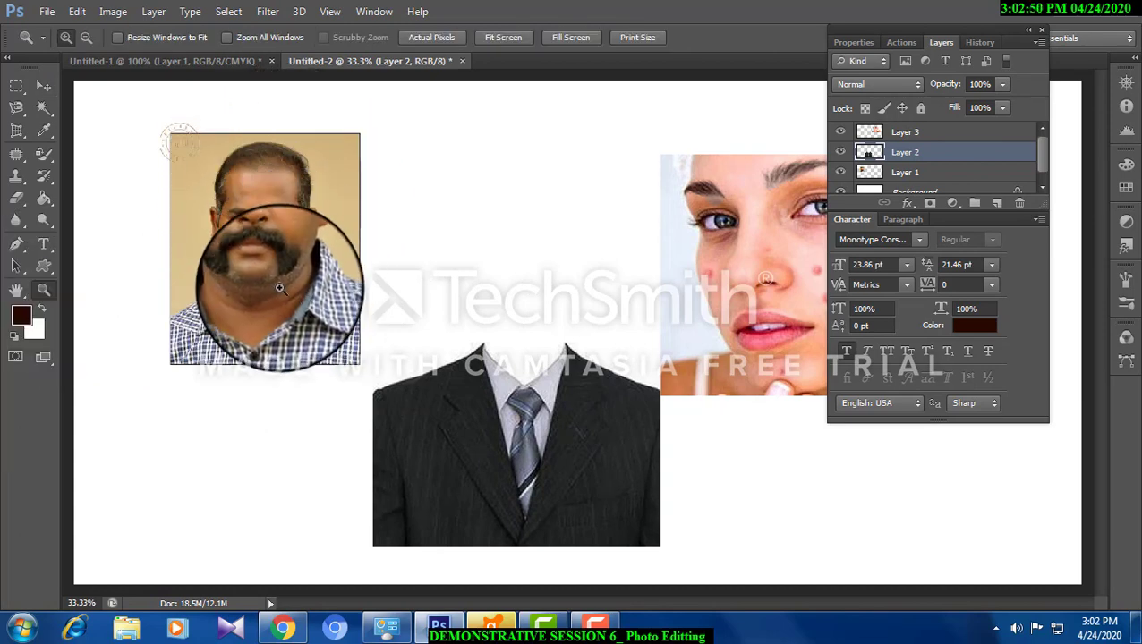
pyautogui.click(283, 288)
pyautogui.click(255, 271)
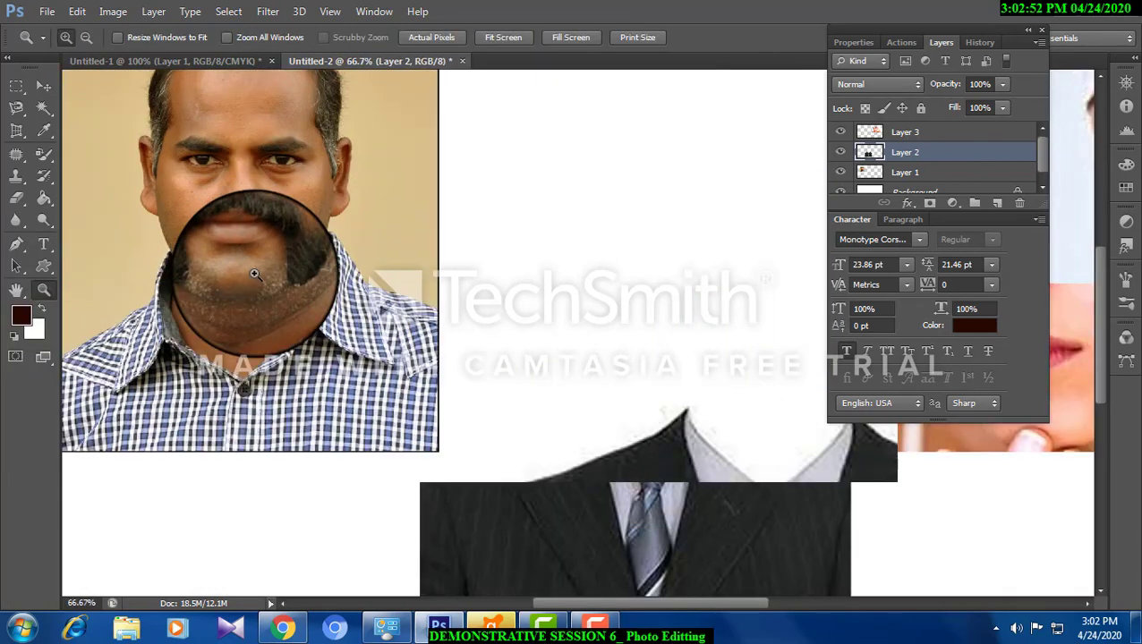
pyautogui.click(179, 291)
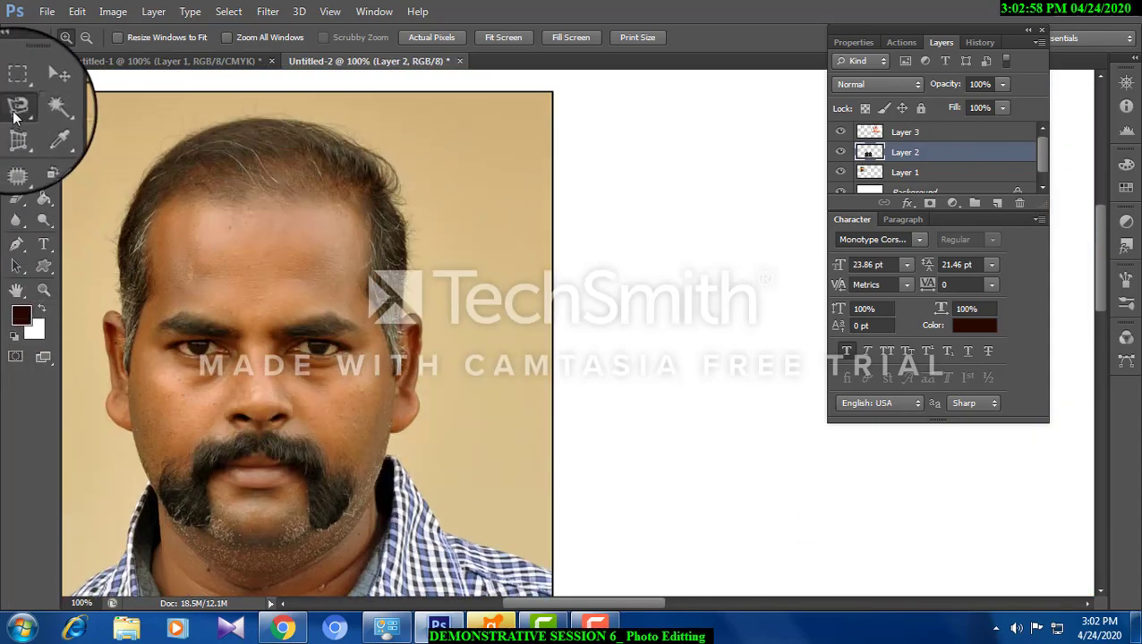
pyautogui.moveTo(16, 115); pyautogui.dragTo(50, 122)
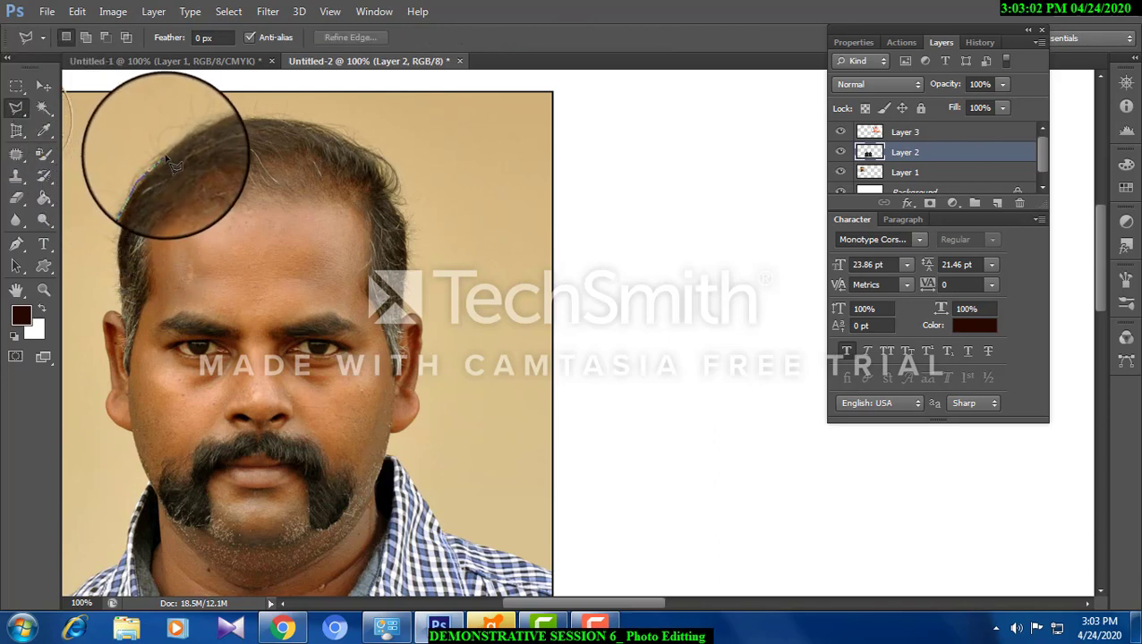
pyautogui.click(201, 131)
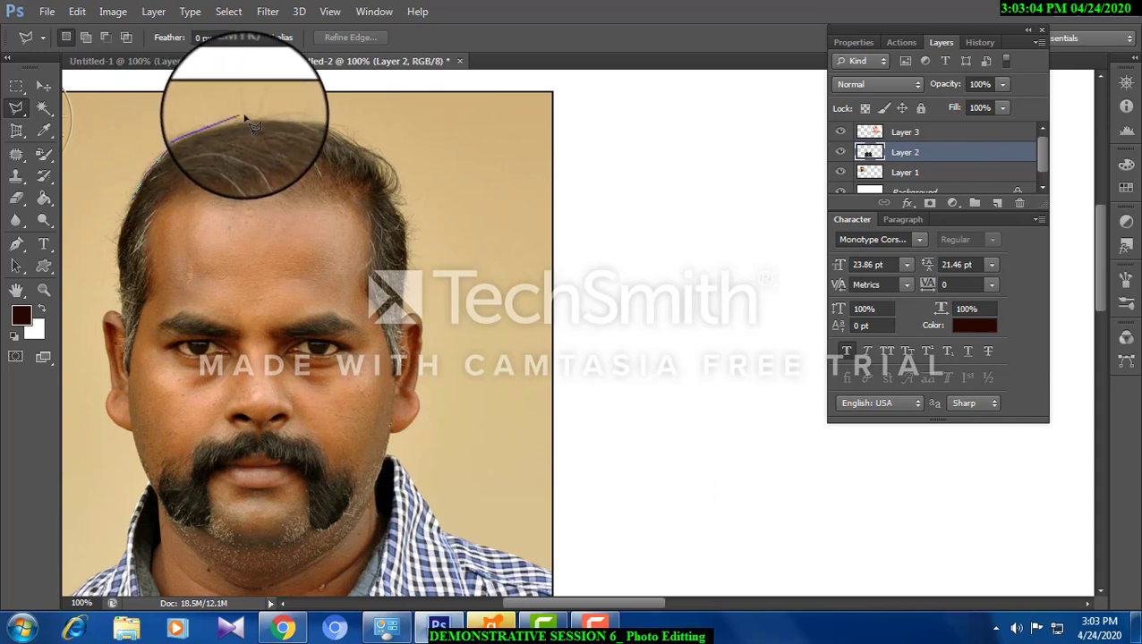
pyautogui.click(286, 117)
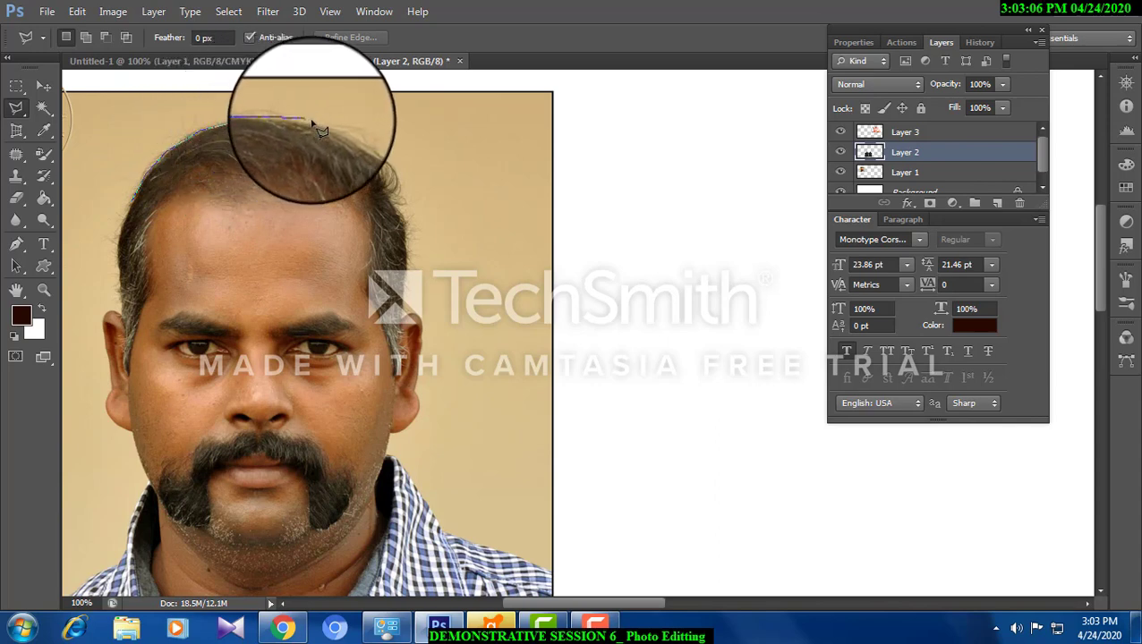
pyautogui.click(316, 122)
pyautogui.click(360, 138)
pyautogui.click(386, 161)
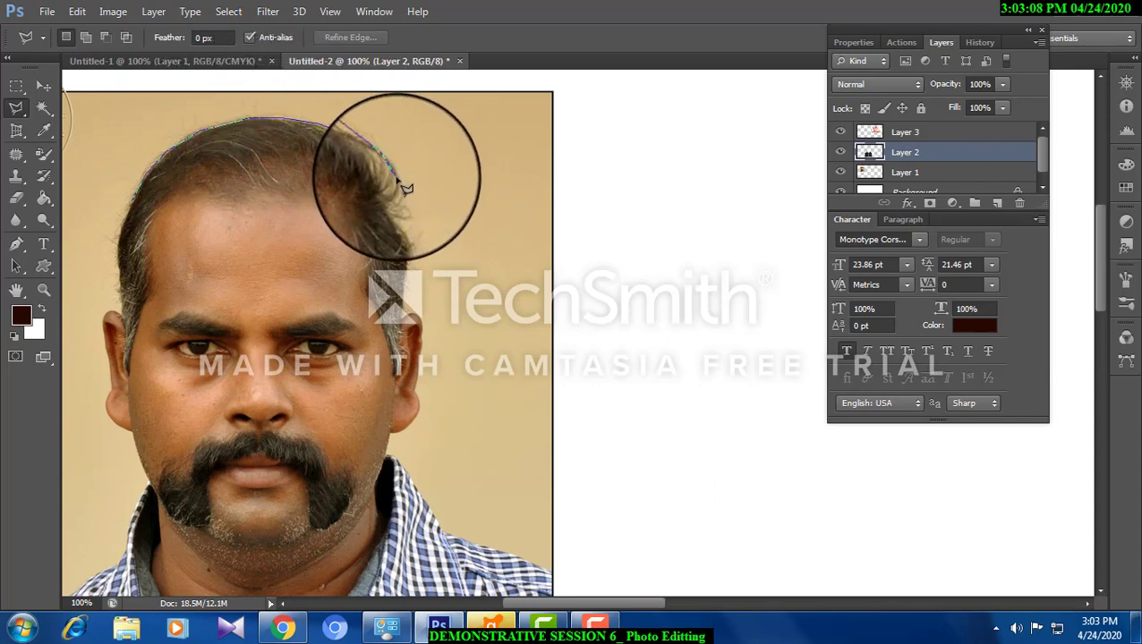
pyautogui.click(396, 188)
pyautogui.click(405, 231)
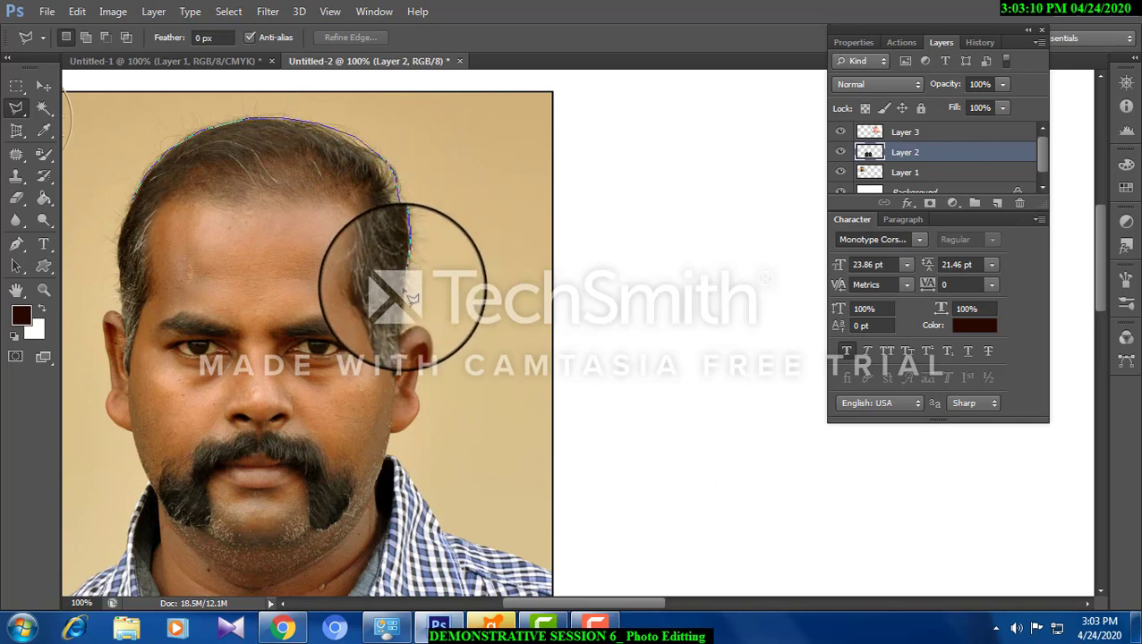
# Continue the lasso outline around both ears, the jaw and the neck inside the collar, and close the selection around the head.
pyautogui.click(399, 319)
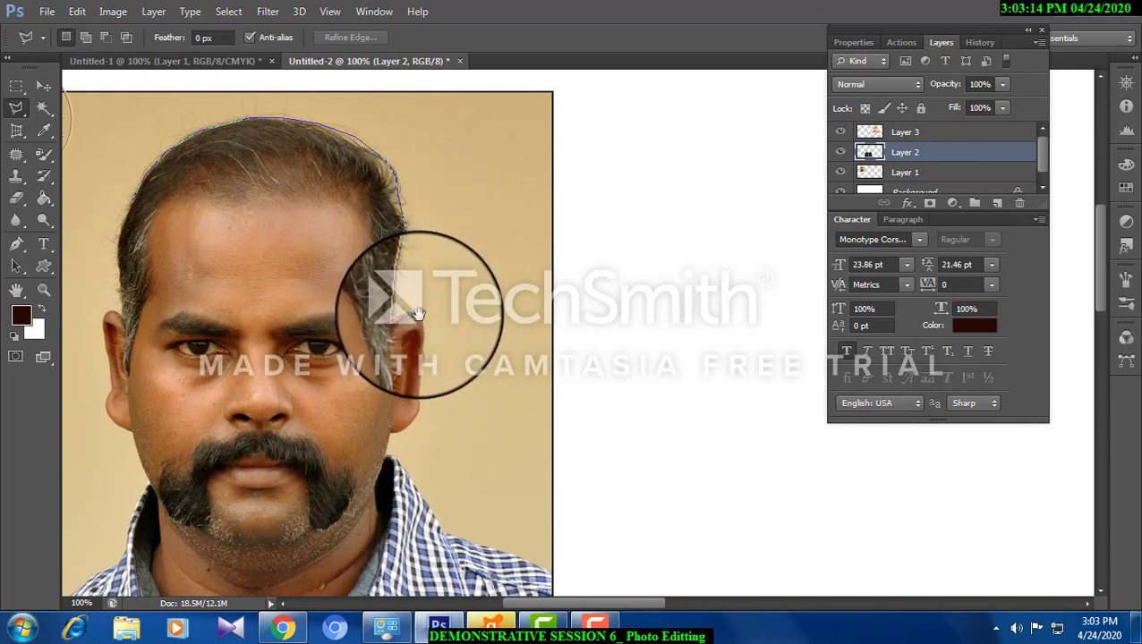
pyautogui.moveTo(419, 313); pyautogui.dragTo(392, 195)
pyautogui.moveTo(400, 337); pyautogui.dragTo(395, 288)
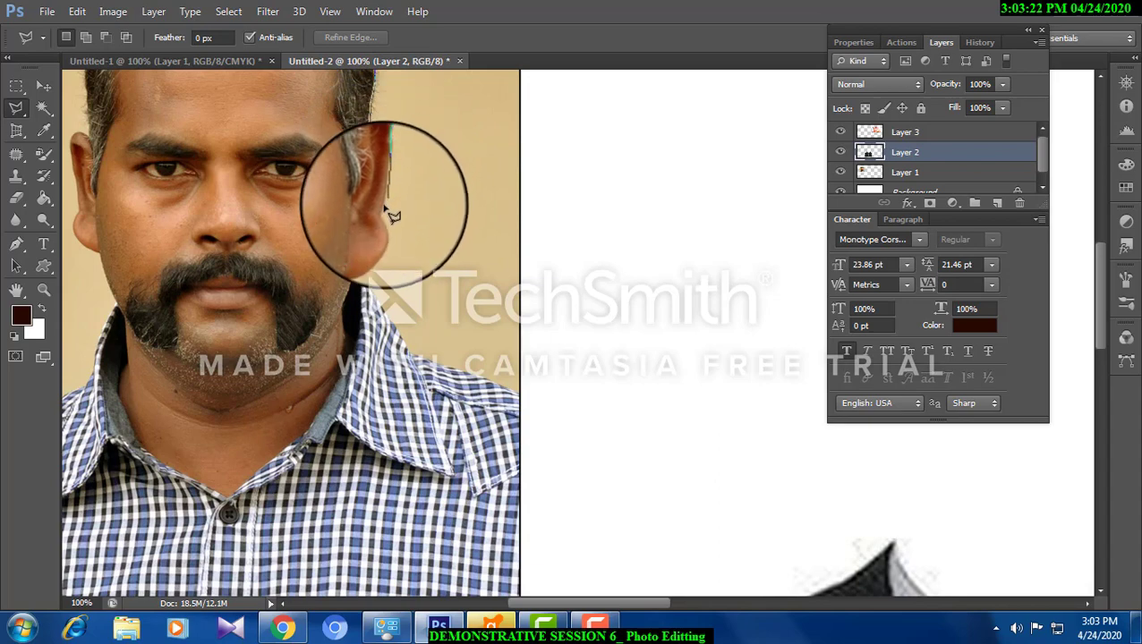
pyautogui.moveTo(382, 219)
pyautogui.mouseDown()
pyautogui.moveTo(390, 168)
pyautogui.moveTo(384, 229)
pyautogui.moveTo(351, 186)
pyautogui.moveTo(399, 186)
pyautogui.moveTo(390, 195)
pyautogui.mouseUp()
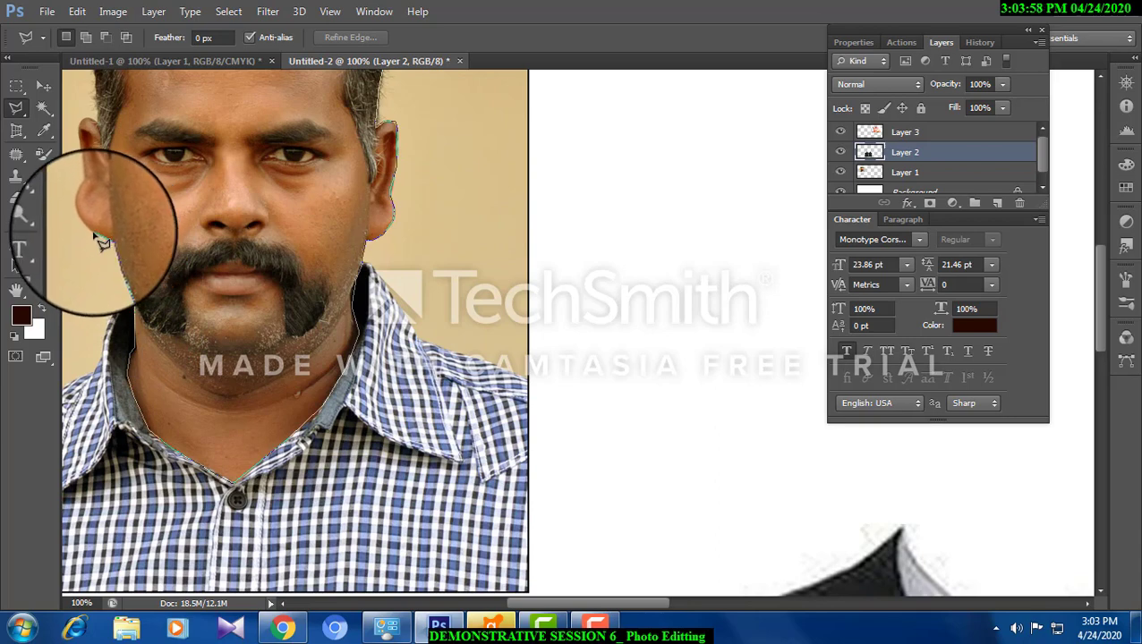
pyautogui.moveTo(103, 240); pyautogui.dragTo(331, 395)
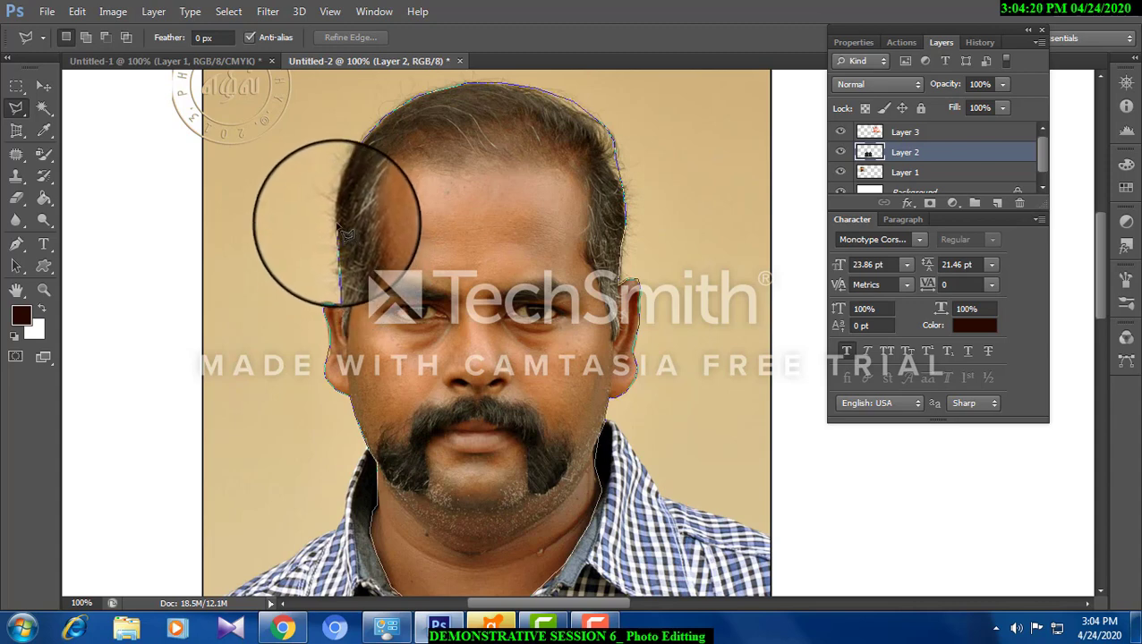
pyautogui.doubleClick(358, 175)
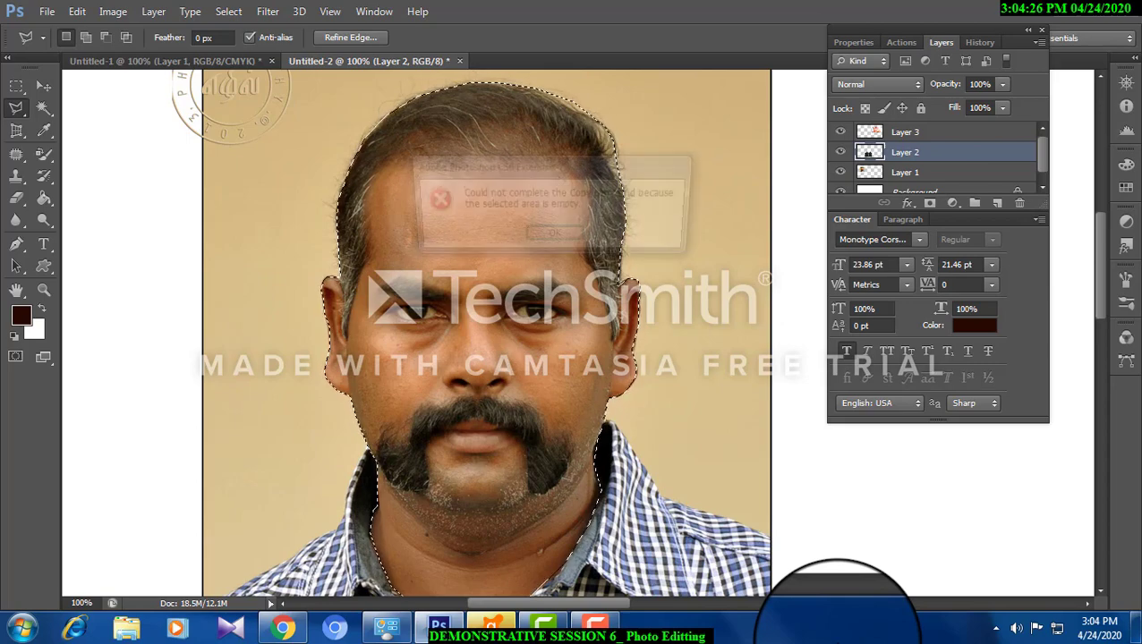
# Try to copy the selected head from the suit layer, and make the man's portrait layer, Layer 1, active instead.
pyautogui.hotkey('ctrl', 'c')
pyautogui.click(542, 235)
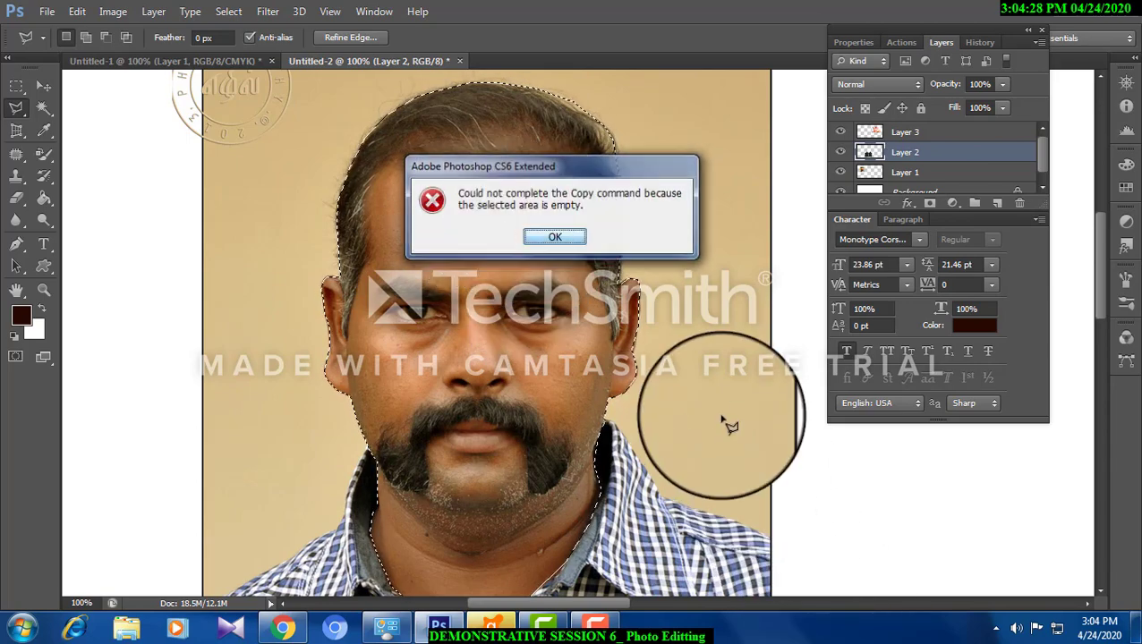
pyautogui.click(42, 85)
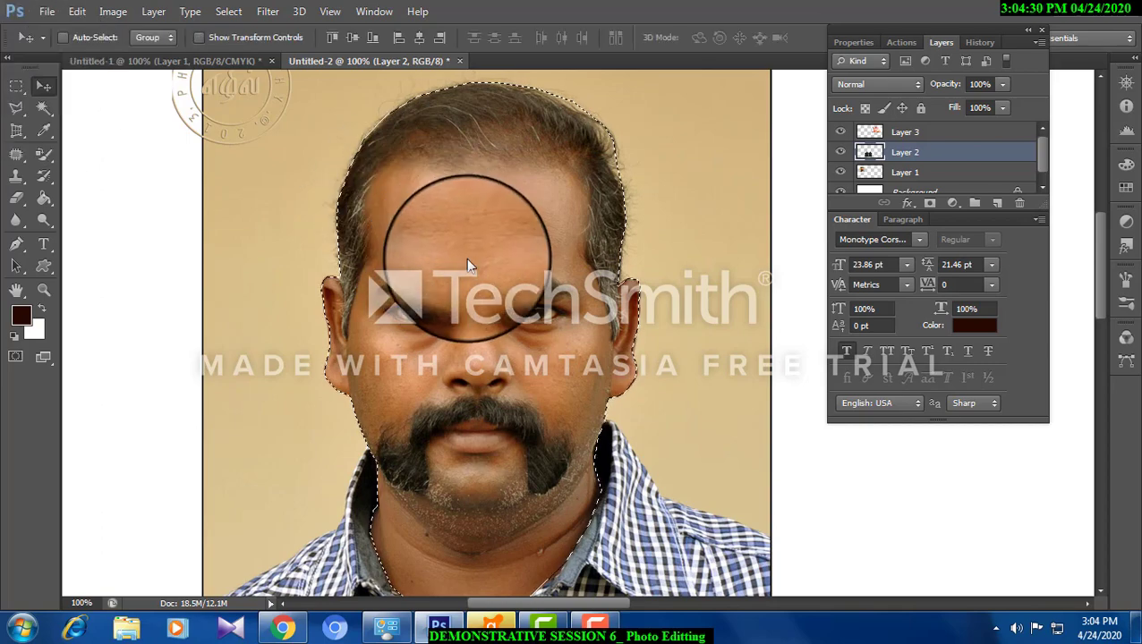
pyautogui.click(465, 258)
pyautogui.click(527, 244)
pyautogui.rightClick(682, 554)
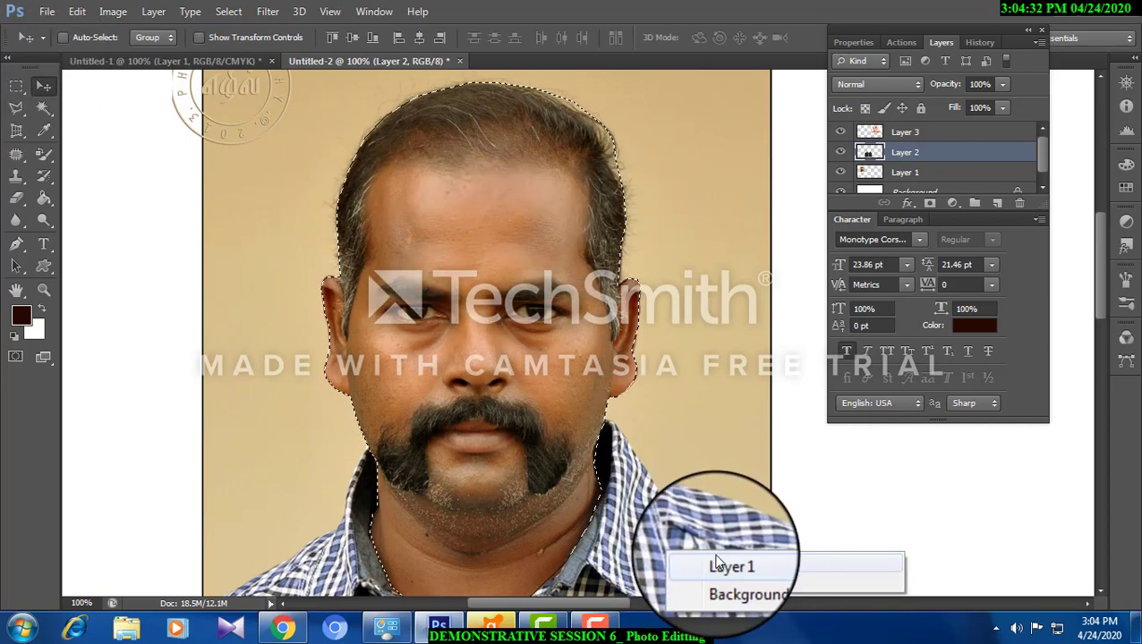
pyautogui.click(707, 564)
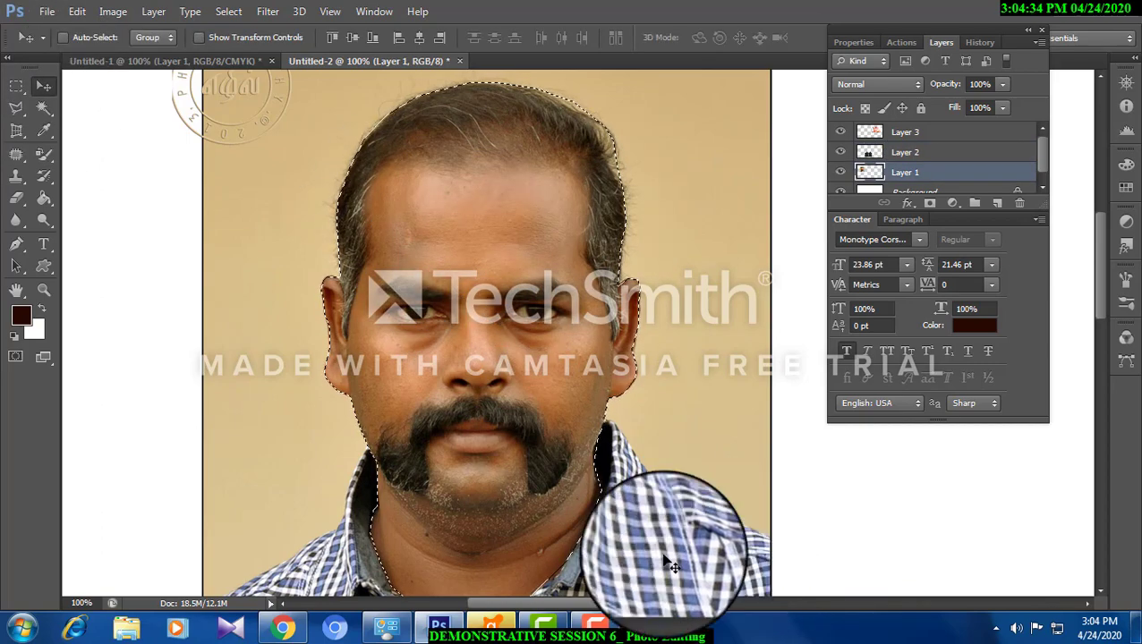
# Duplicate the selected head onto a new layer and move the copy directly above the suit's collar.
pyautogui.click(41, 294)
pyautogui.rightClick(329, 250)
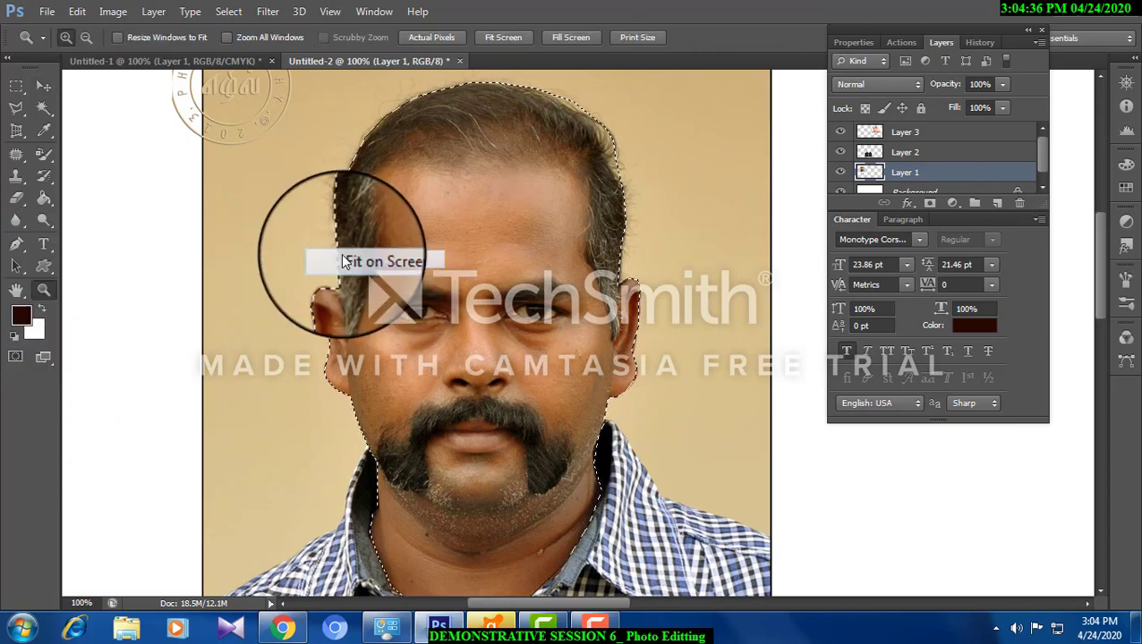
pyautogui.click(350, 255)
pyautogui.hotkey('ctrl', 'j')
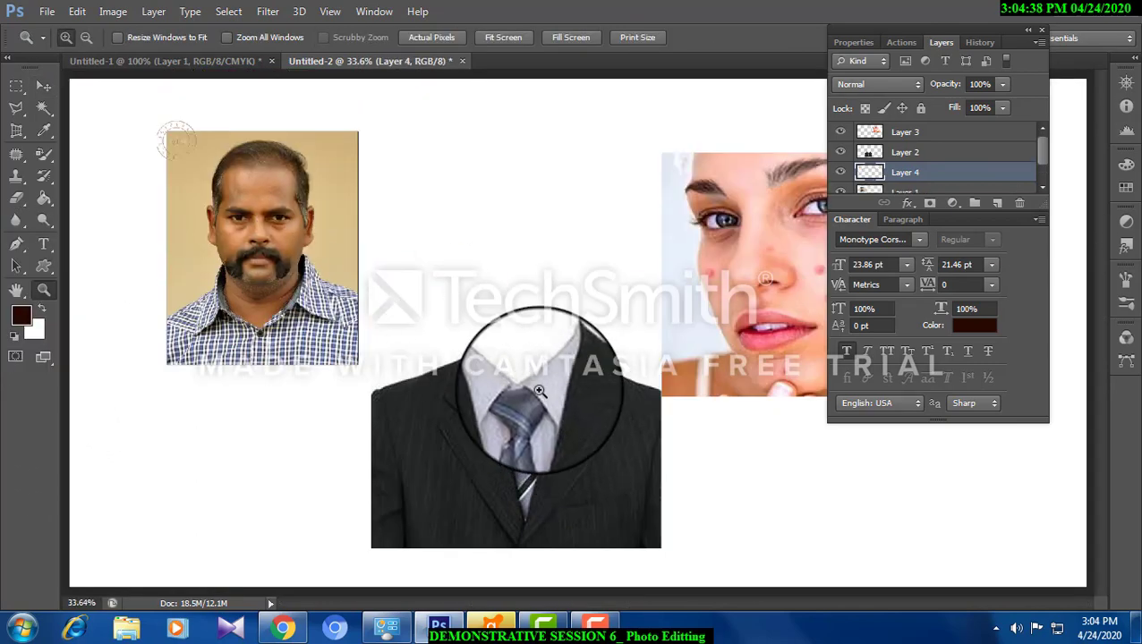
pyautogui.click(43, 85)
pyautogui.moveTo(280, 237); pyautogui.dragTo(547, 270)
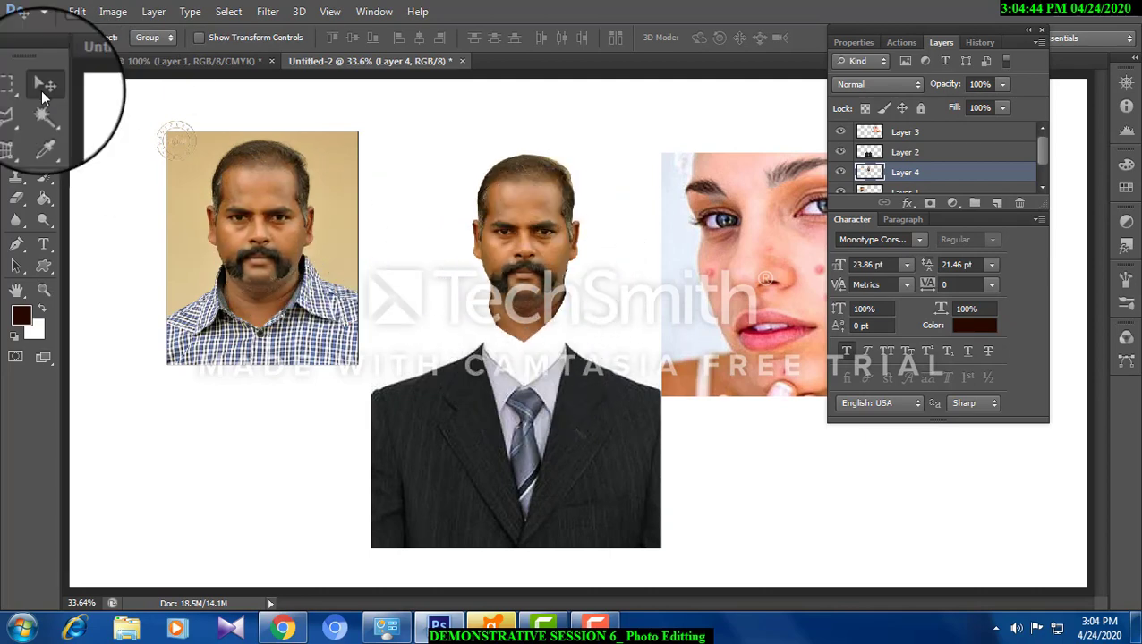
# Bring the head copy on Layer 4 to the front of the layer stack.
pyautogui.click(143, 13)
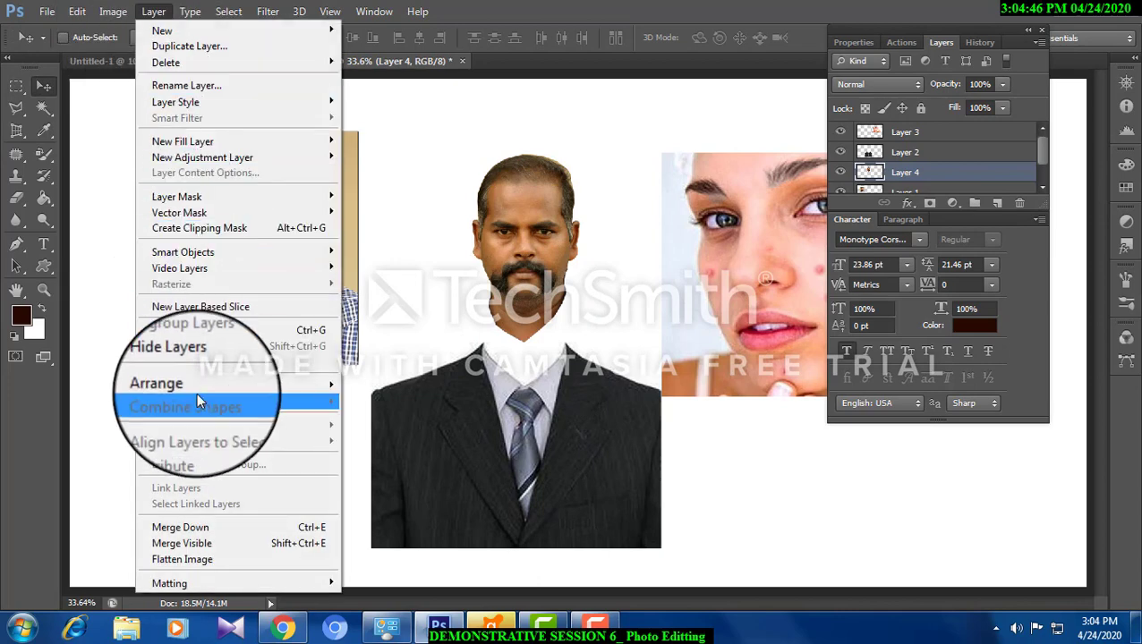
pyautogui.moveTo(199, 394)
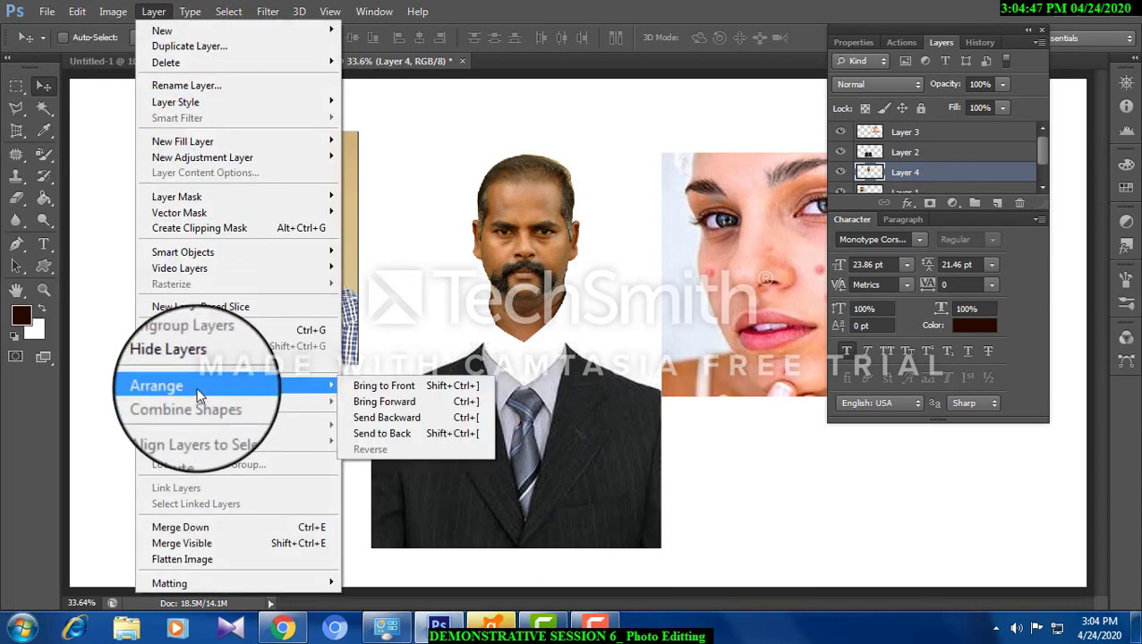
pyautogui.click(381, 387)
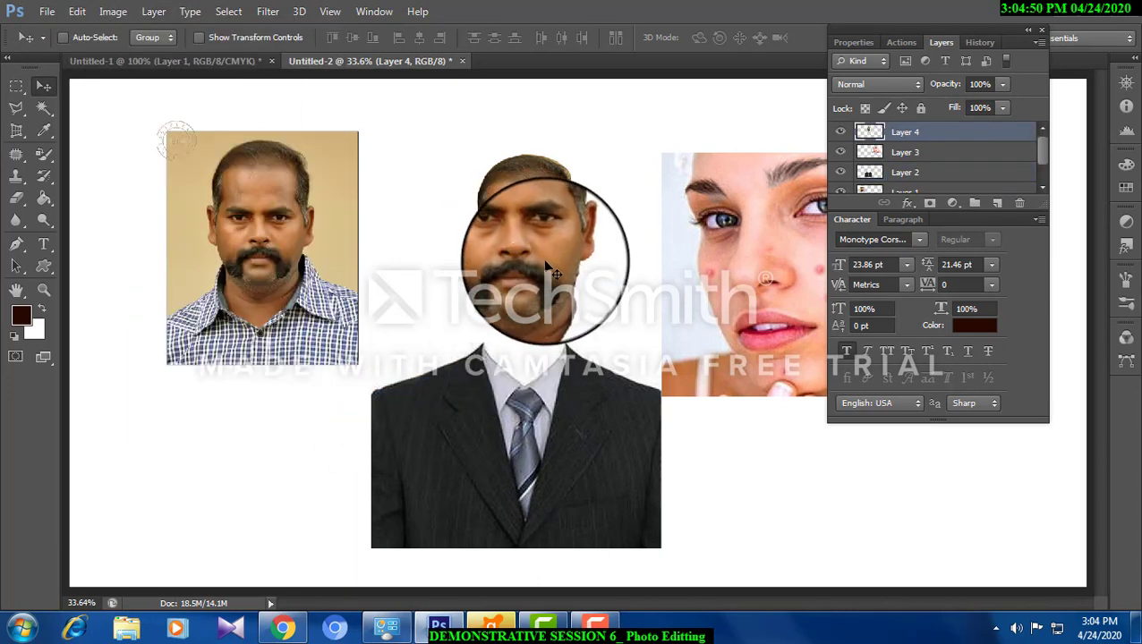
# Select the head on Layer 4 and move it down so the neck overlaps the suit's shirt collar.
pyautogui.rightClick(525, 187)
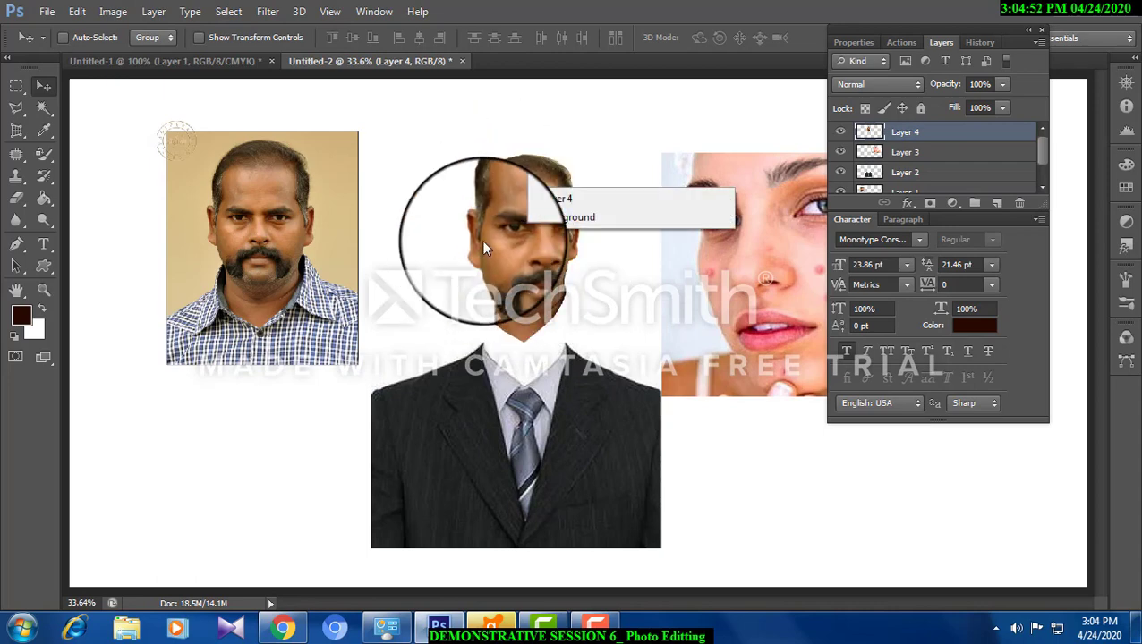
pyautogui.click(561, 200)
pyautogui.moveTo(521, 227); pyautogui.dragTo(535, 202)
pyautogui.rightClick(534, 212)
pyautogui.click(539, 249)
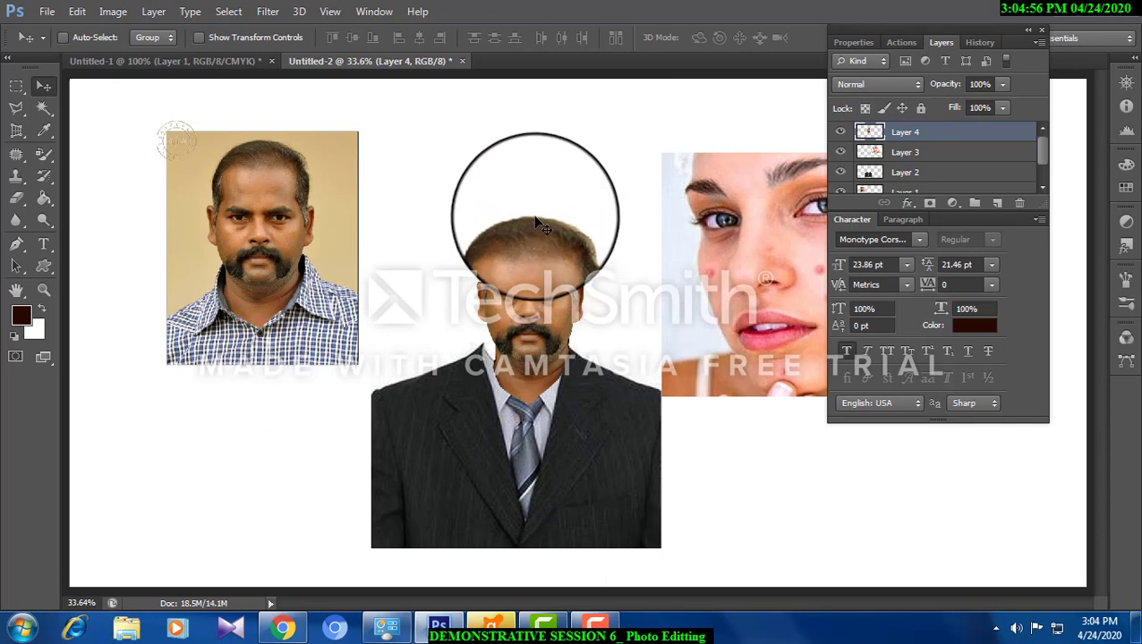
pyautogui.moveTo(529, 314); pyautogui.dragTo(592, 333)
# Enlarge the head copy to about 128% and shift it over the suit's collar.
pyautogui.hotkey('ctrl', 't')
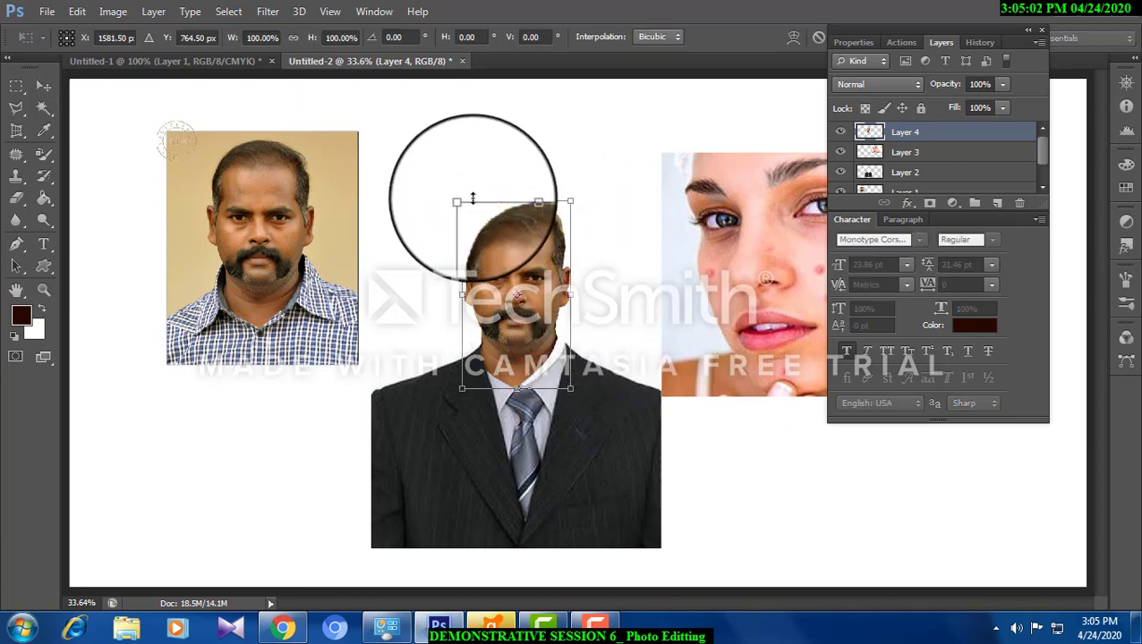
pyautogui.moveTo(466, 193); pyautogui.dragTo(436, 155)
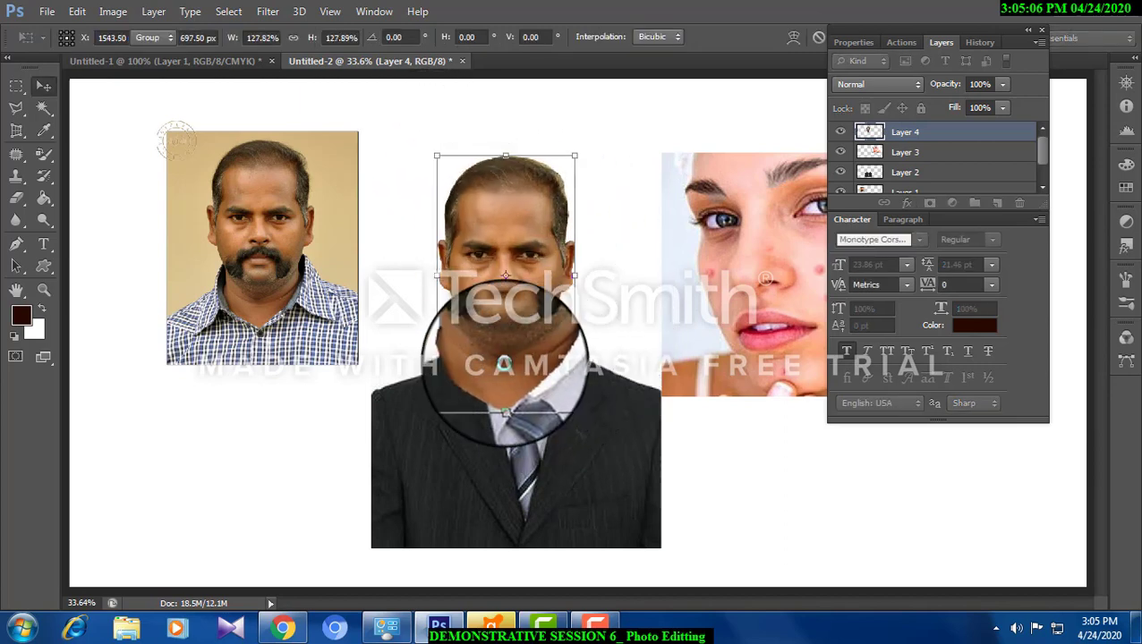
pyautogui.press('Return')
pyautogui.moveTo(512, 371); pyautogui.dragTo(523, 383)
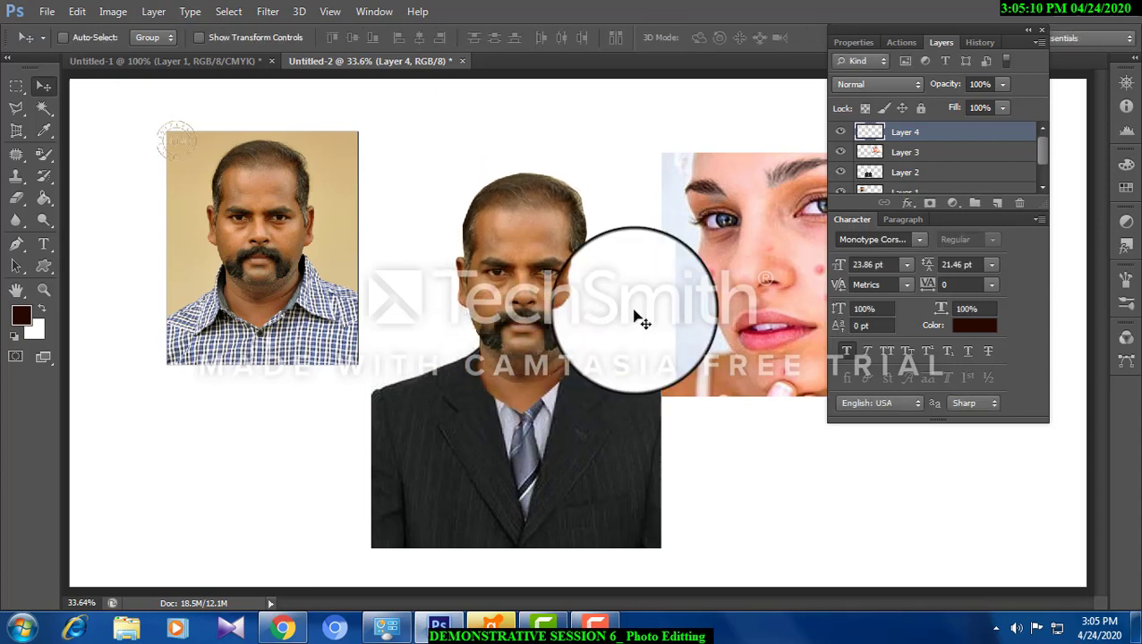
# Scale the head copy down to about 88% and center its neck over the shirt collar.
pyautogui.hotkey('ctrl', 't')
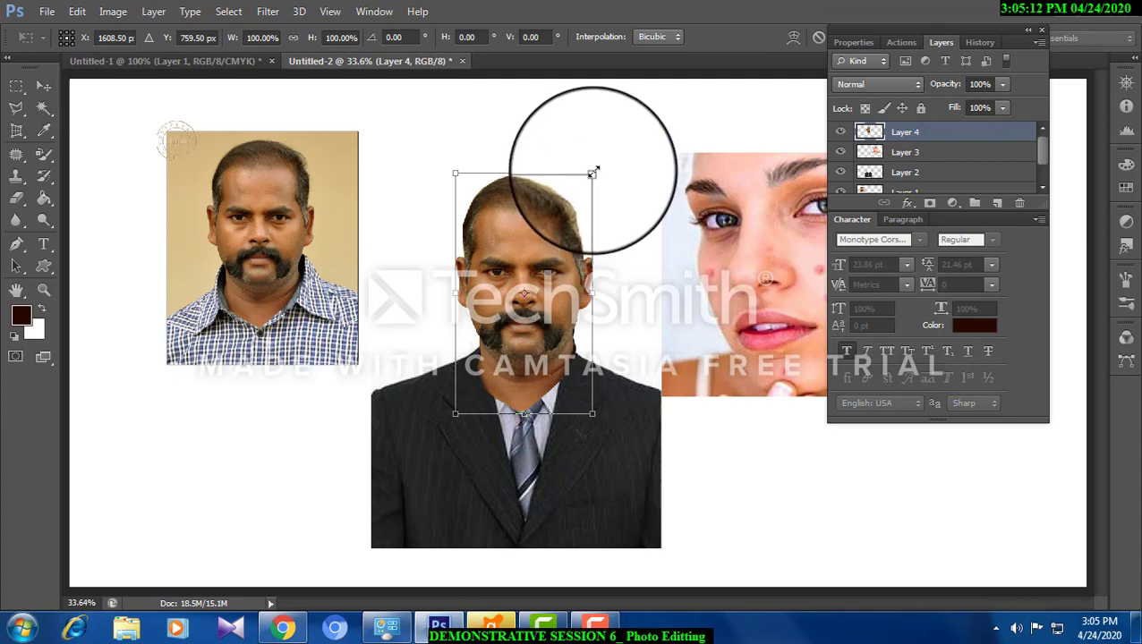
pyautogui.moveTo(593, 173); pyautogui.dragTo(580, 195)
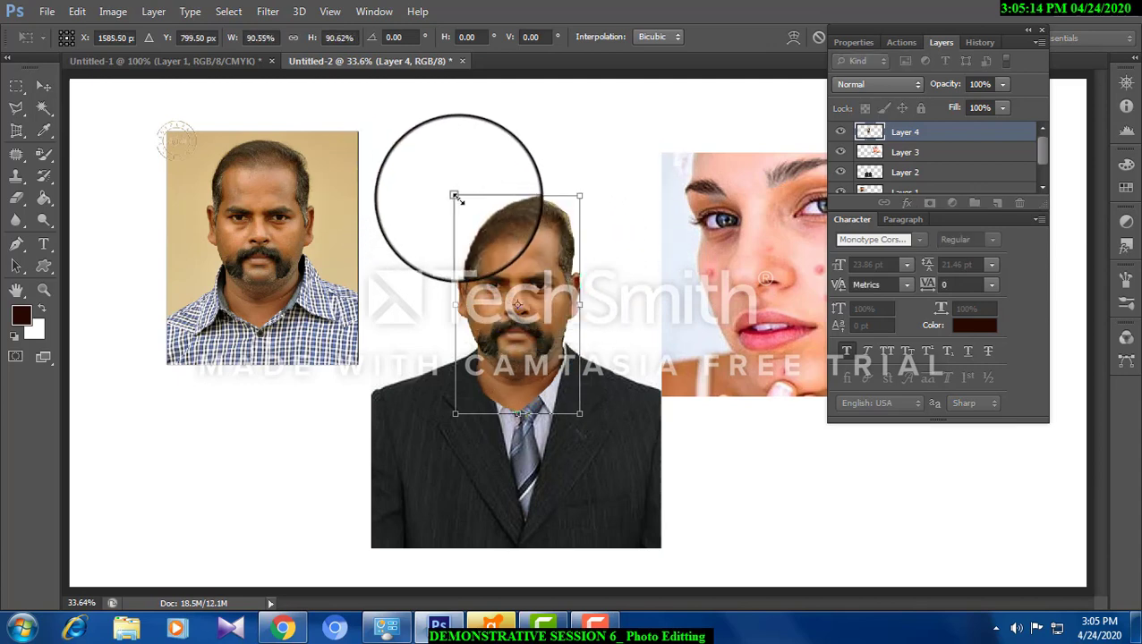
pyautogui.moveTo(455, 195); pyautogui.dragTo(458, 204)
pyautogui.press('Return')
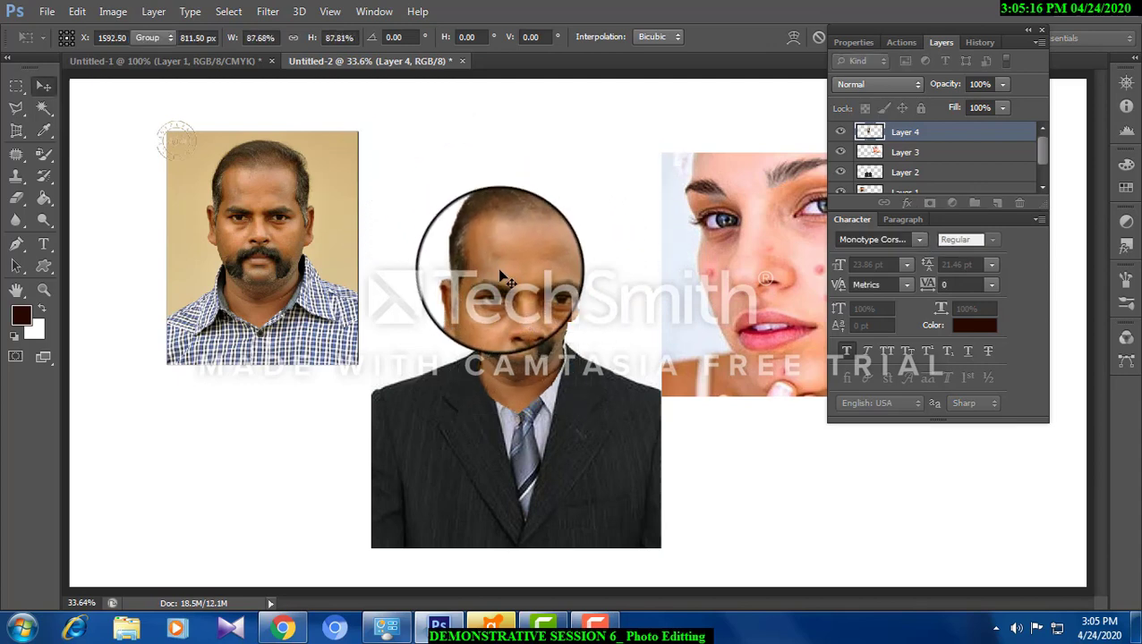
pyautogui.moveTo(490, 252); pyautogui.dragTo(507, 265)
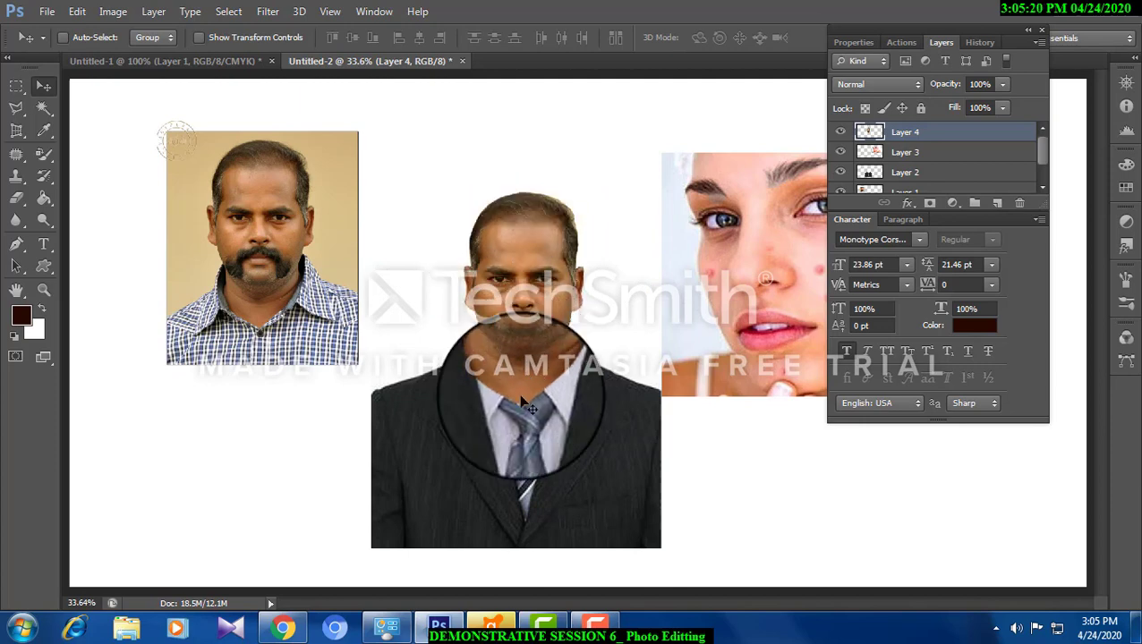
# Nudge the suit on Layer 2 up slightly and bring it to the front of the layer stack.
pyautogui.rightClick(526, 425)
pyautogui.click(545, 436)
pyautogui.moveTo(545, 437)
pyautogui.mouseDown()
pyautogui.moveTo(544, 424)
pyautogui.moveTo(544, 438)
pyautogui.mouseUp()
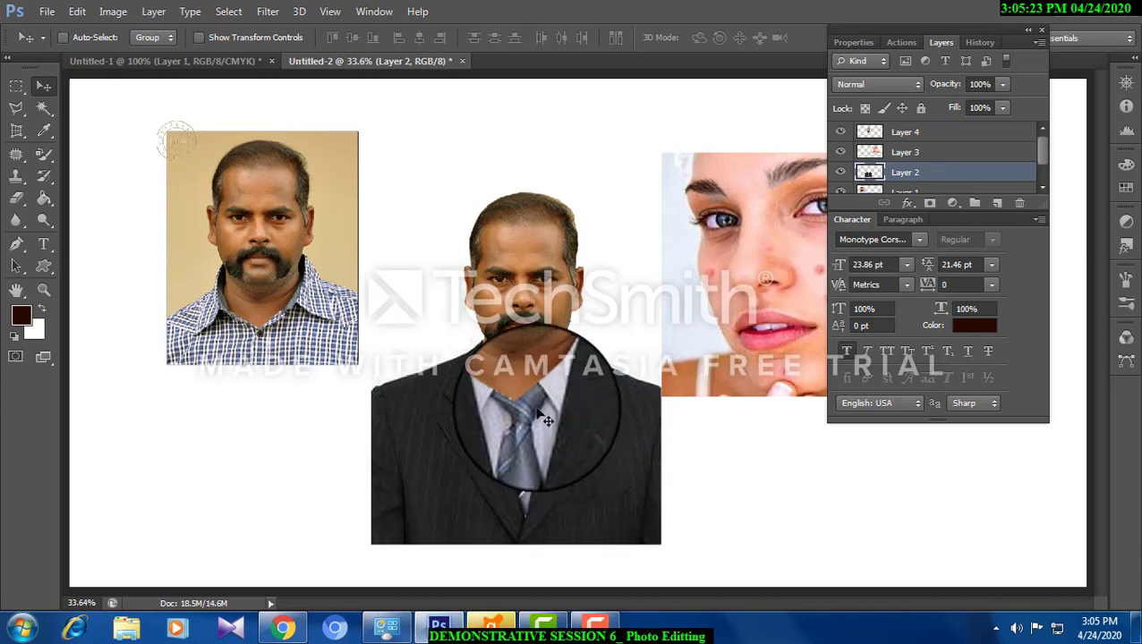
pyautogui.click(153, 10)
pyautogui.moveTo(226, 389)
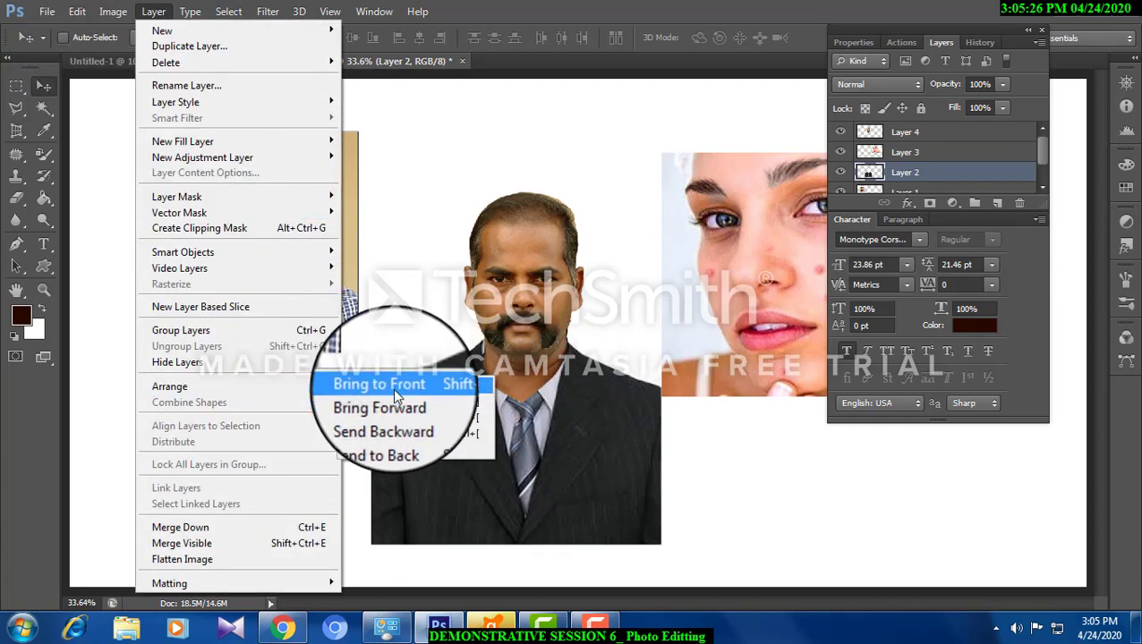
pyautogui.click(393, 389)
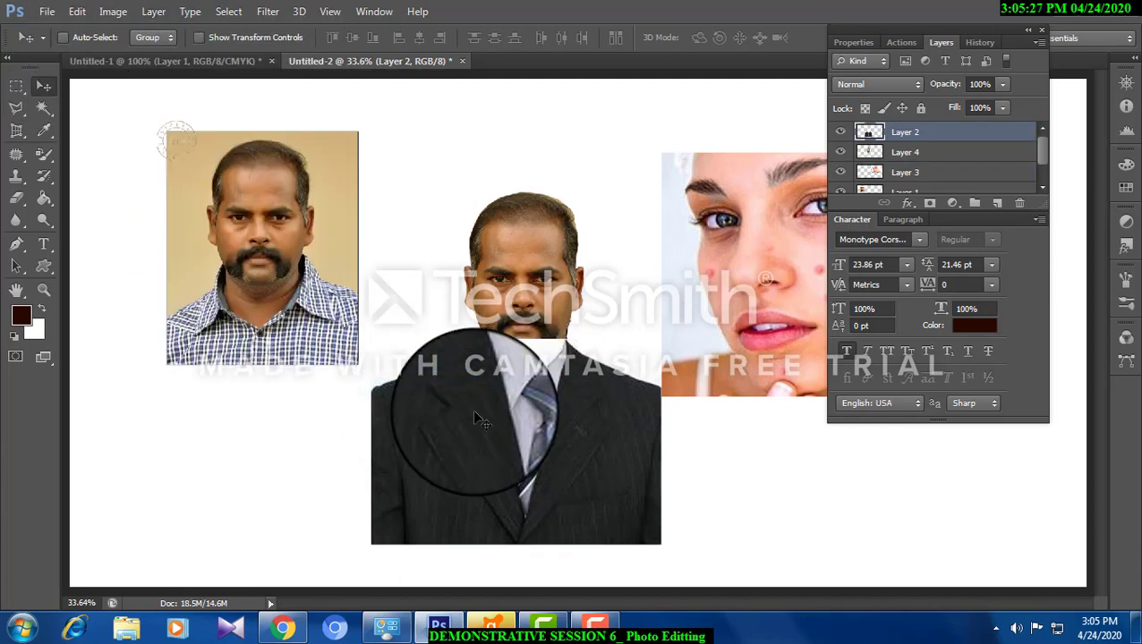
# Delete the white area inside the suit's shirt collar on Layer 2 using the Magic Wand, and clear the selection.
pyautogui.click(44, 108)
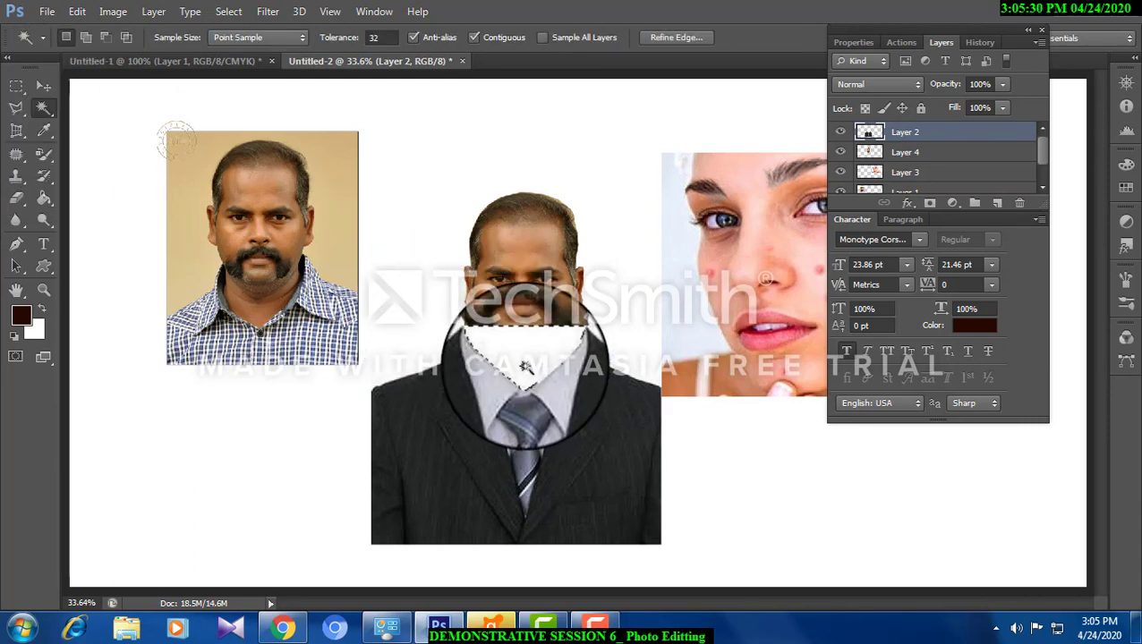
pyautogui.hotkey('ctrl', 'd')
pyautogui.click(16, 86)
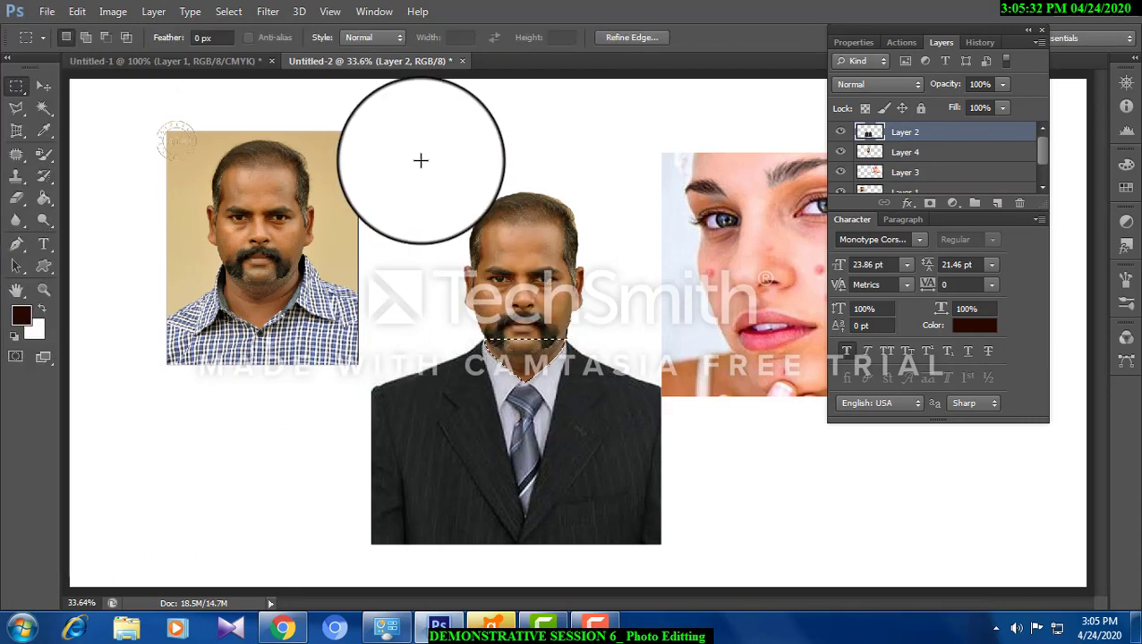
# Transform the suit on Layer 2 to 99.71% width and 99.59% height, aligning it under the head.
pyautogui.click(44, 86)
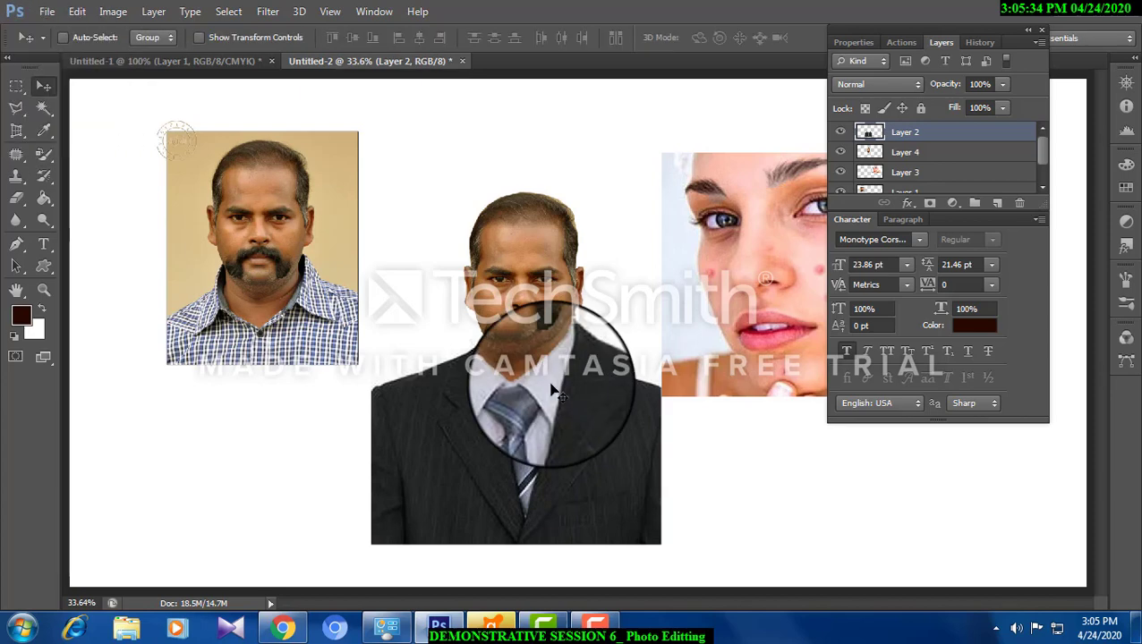
pyautogui.rightClick(537, 279)
pyautogui.click(572, 286)
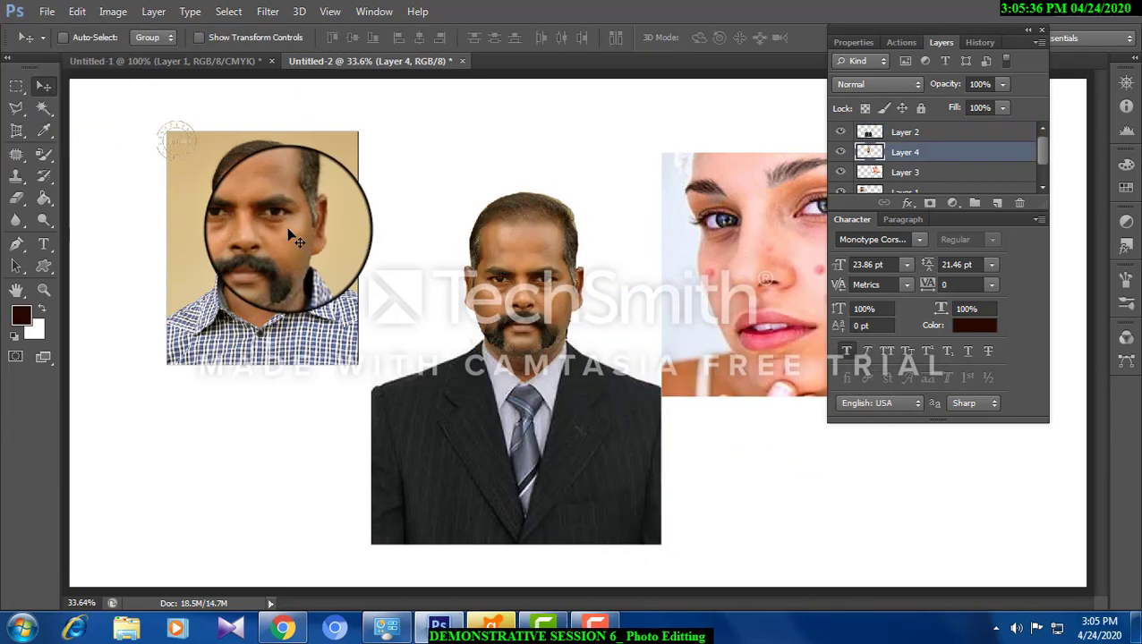
pyautogui.rightClick(581, 416)
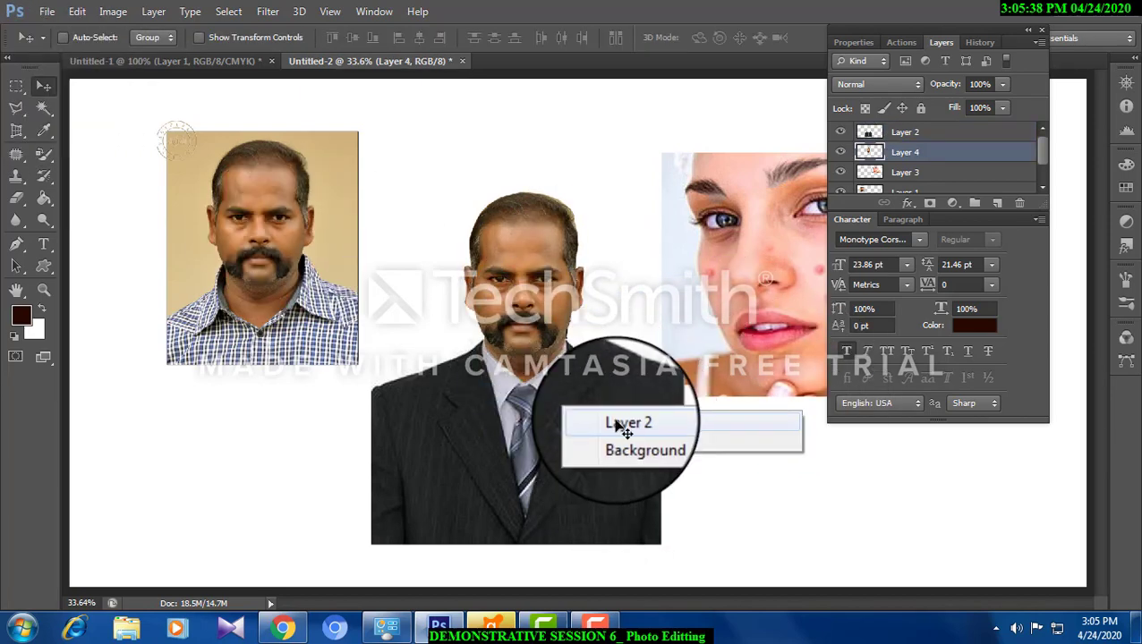
pyautogui.click(615, 424)
pyautogui.hotkey('ctrl', 't')
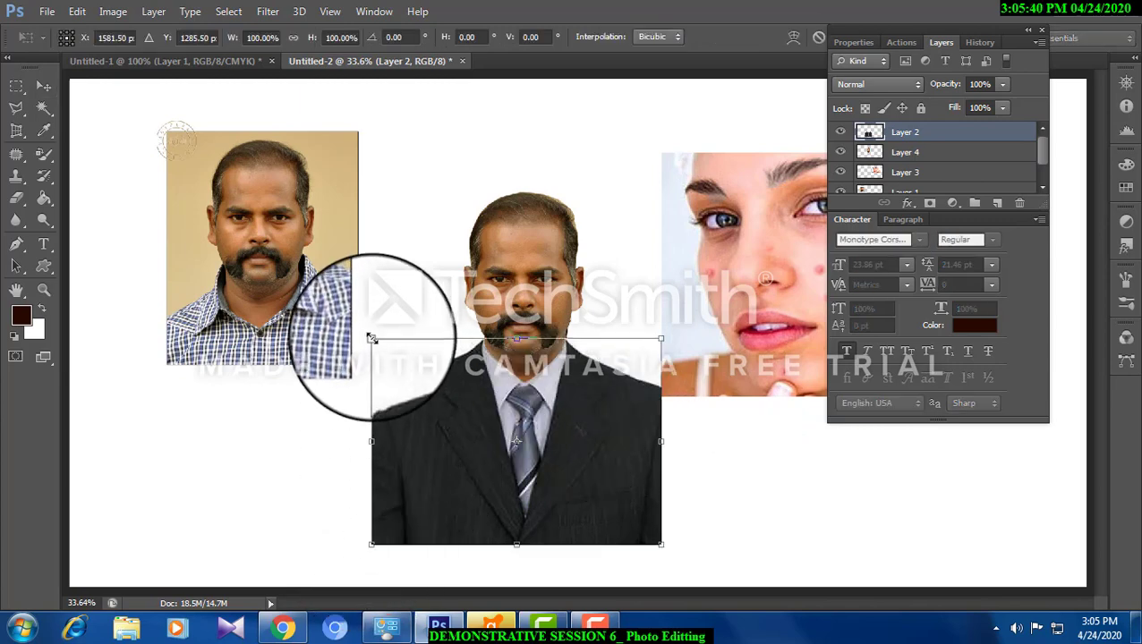
pyautogui.moveTo(366, 337)
pyautogui.mouseDown()
pyautogui.moveTo(382, 342)
pyautogui.moveTo(372, 340)
pyautogui.mouseUp()
pyautogui.moveTo(660, 544)
pyautogui.mouseDown()
pyautogui.moveTo(655, 535)
pyautogui.moveTo(669, 531)
pyautogui.moveTo(663, 547)
pyautogui.mouseUp()
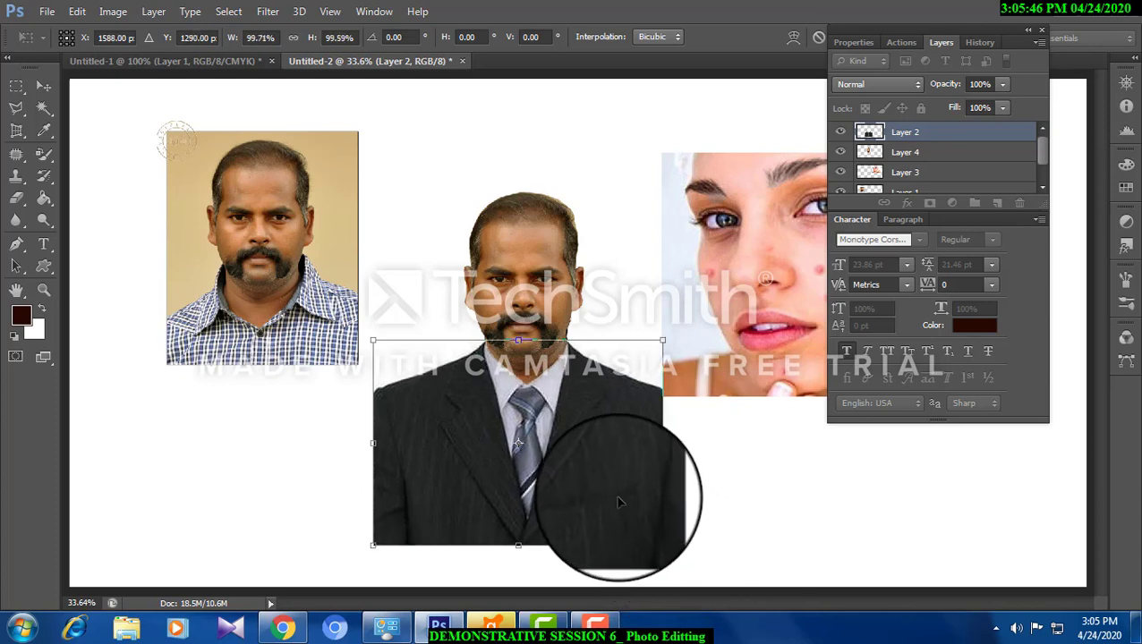
pyautogui.press('Return')
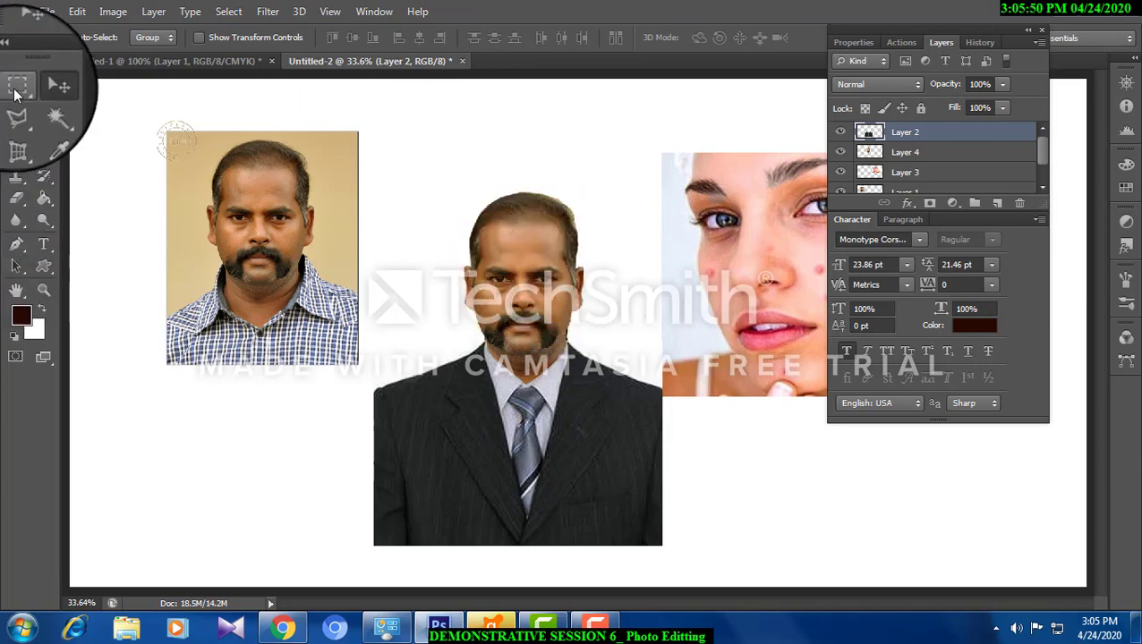
# Trim vertical strips off both sides of the suit and a horizontal strip off its lower edge with rectangular selections.
pyautogui.click(17, 87)
pyautogui.moveTo(340, 342); pyautogui.dragTo(403, 580)
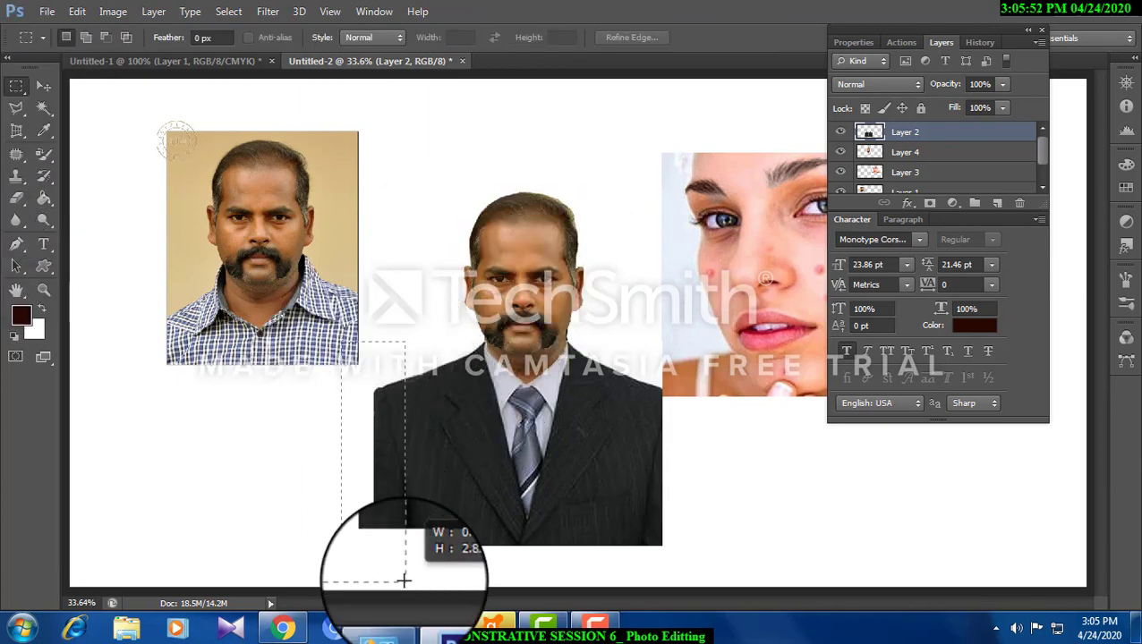
pyautogui.press('Delete')
pyautogui.moveTo(626, 338); pyautogui.dragTo(722, 555)
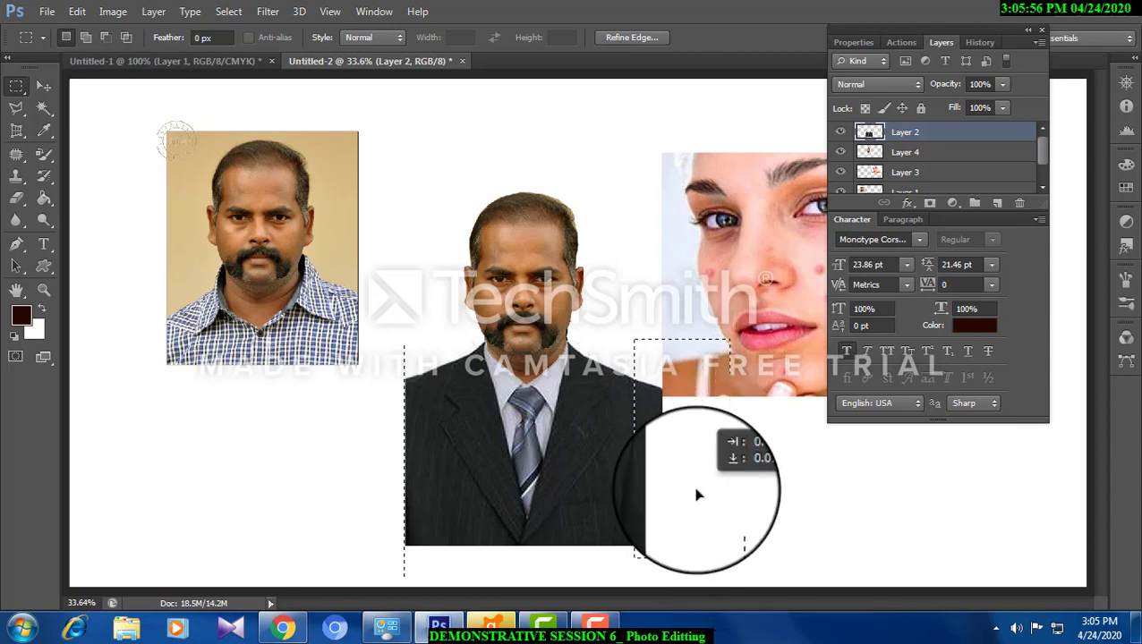
pyautogui.press('Delete')
pyautogui.moveTo(386, 508)
pyautogui.mouseDown()
pyautogui.moveTo(395, 546)
pyautogui.moveTo(654, 557)
pyautogui.mouseUp()
pyautogui.press('Delete')
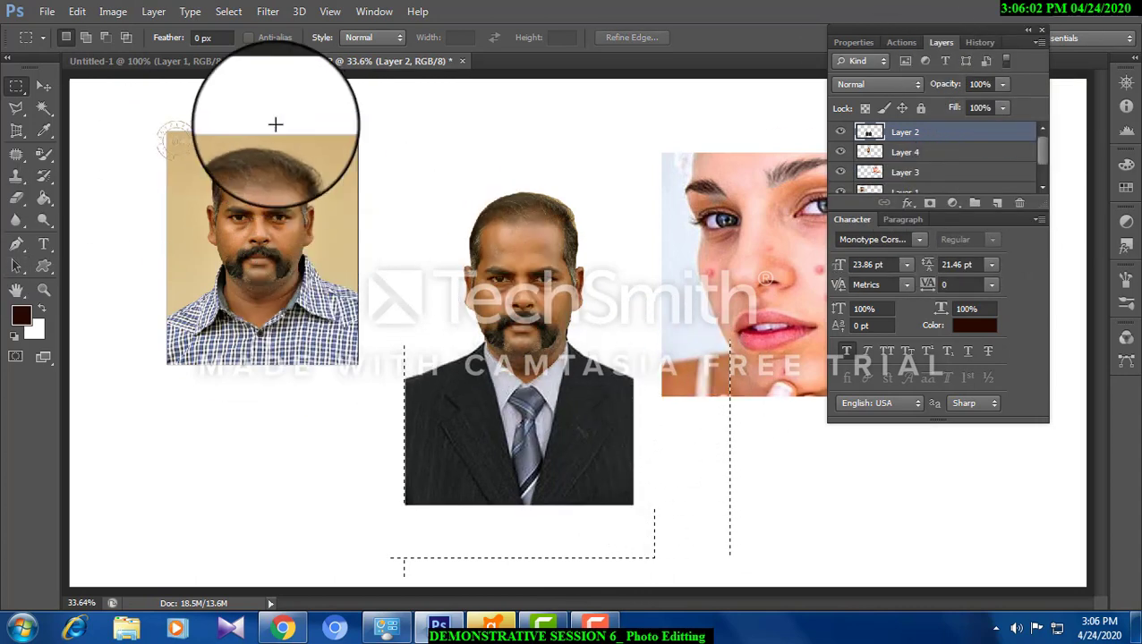
# Apply a slight Perspective transform to the head on Layer 4, adjusting its upper corners.
pyautogui.click(44, 86)
pyautogui.rightClick(523, 266)
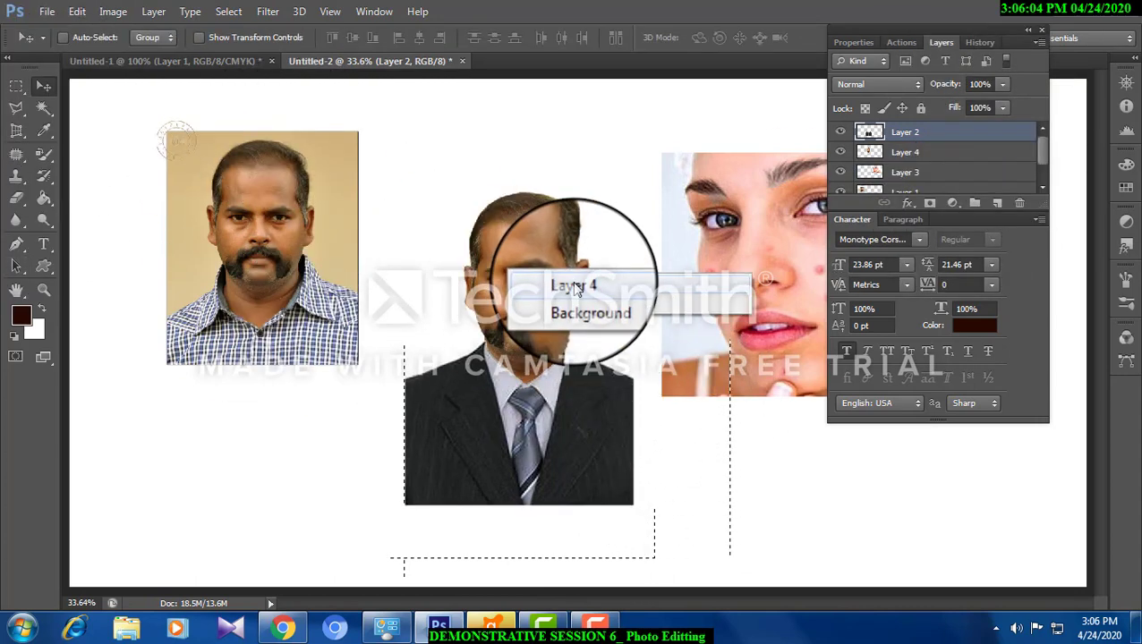
pyautogui.click(535, 286)
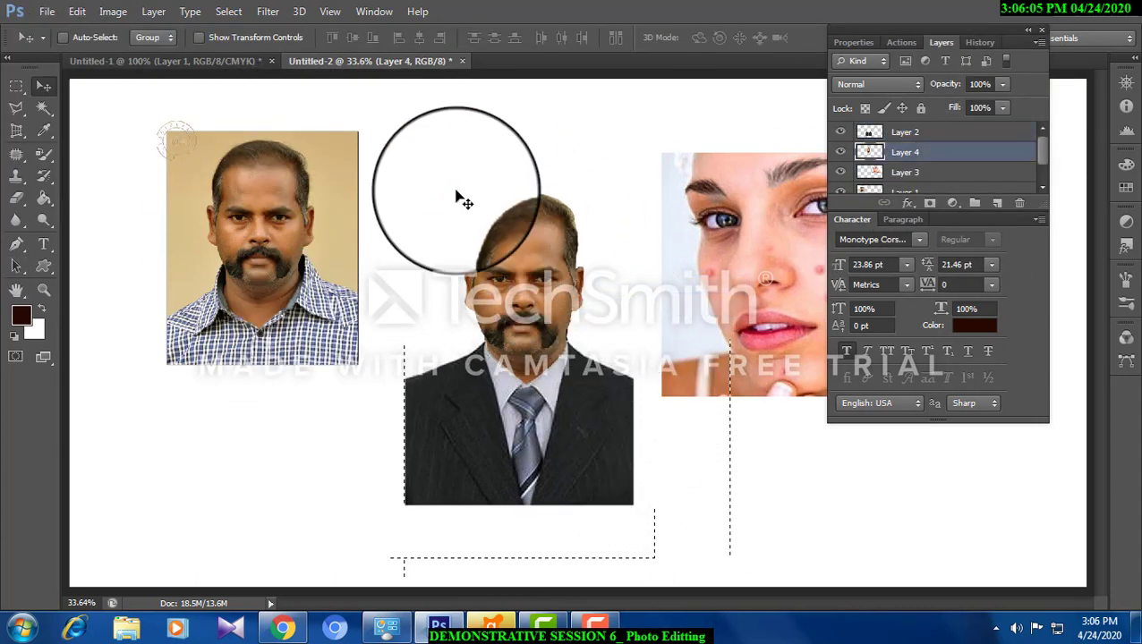
pyautogui.click(78, 14)
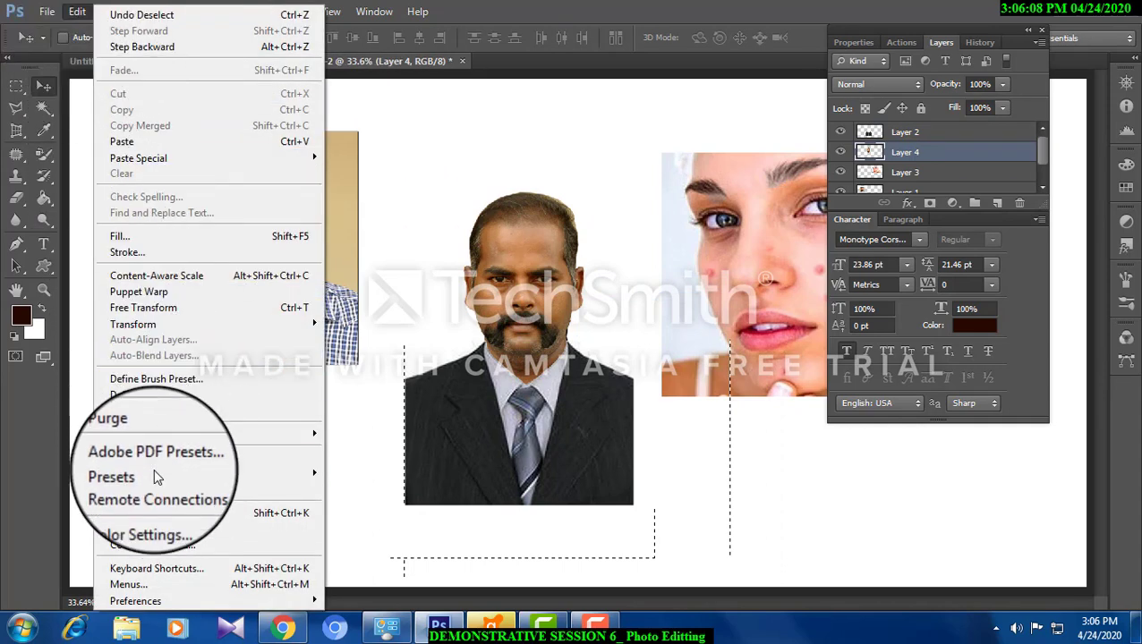
pyautogui.moveTo(143, 324)
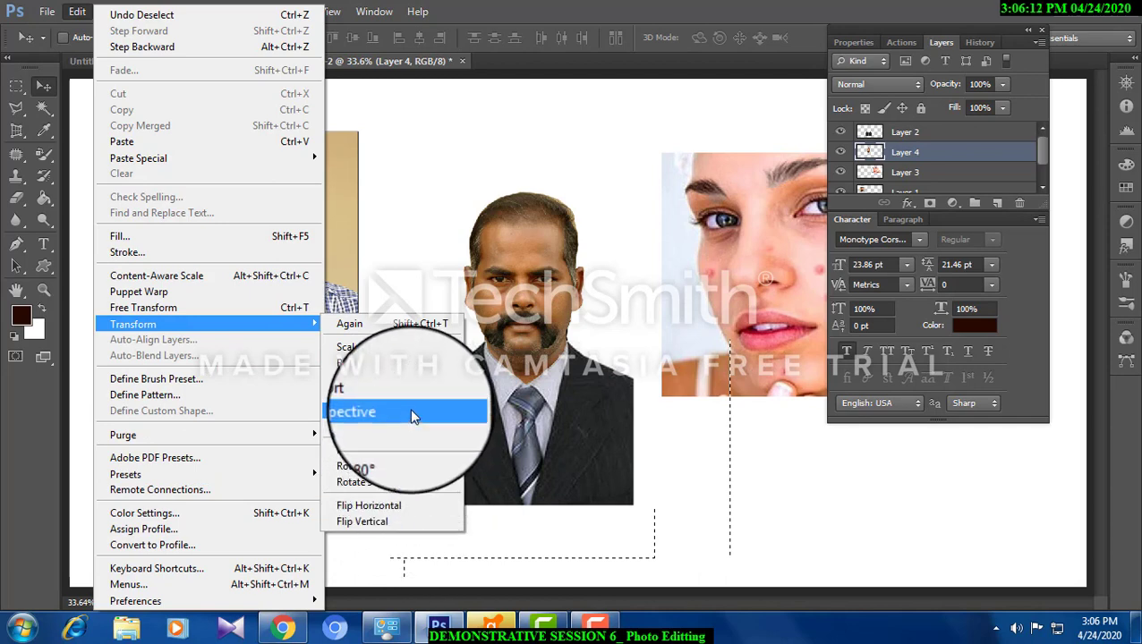
pyautogui.click(449, 410)
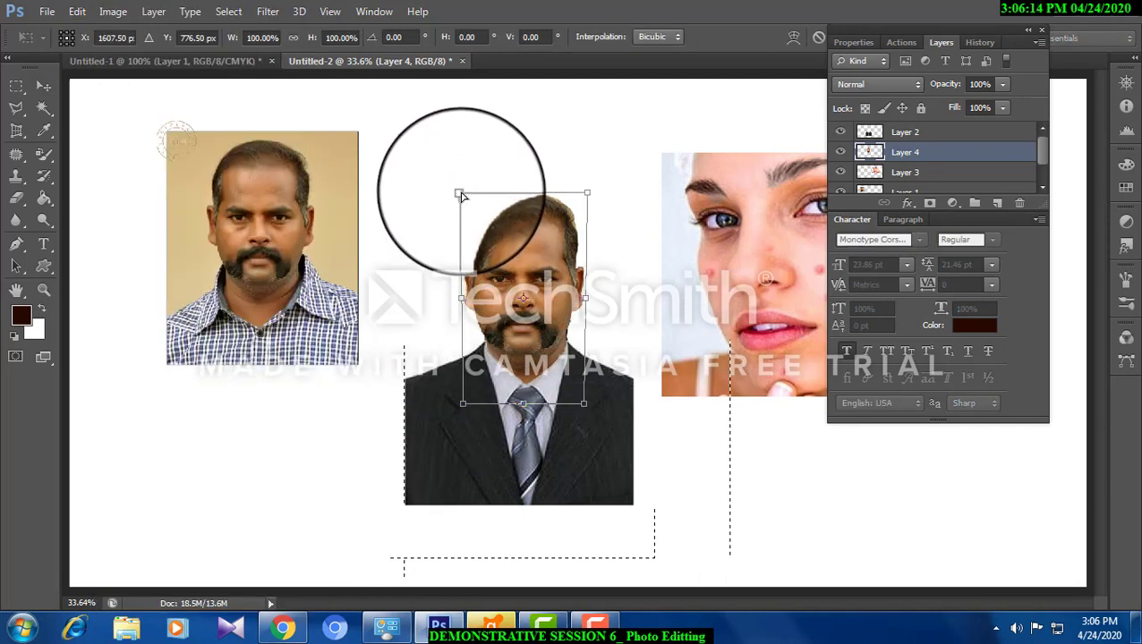
pyautogui.moveTo(458, 196); pyautogui.dragTo(463, 195)
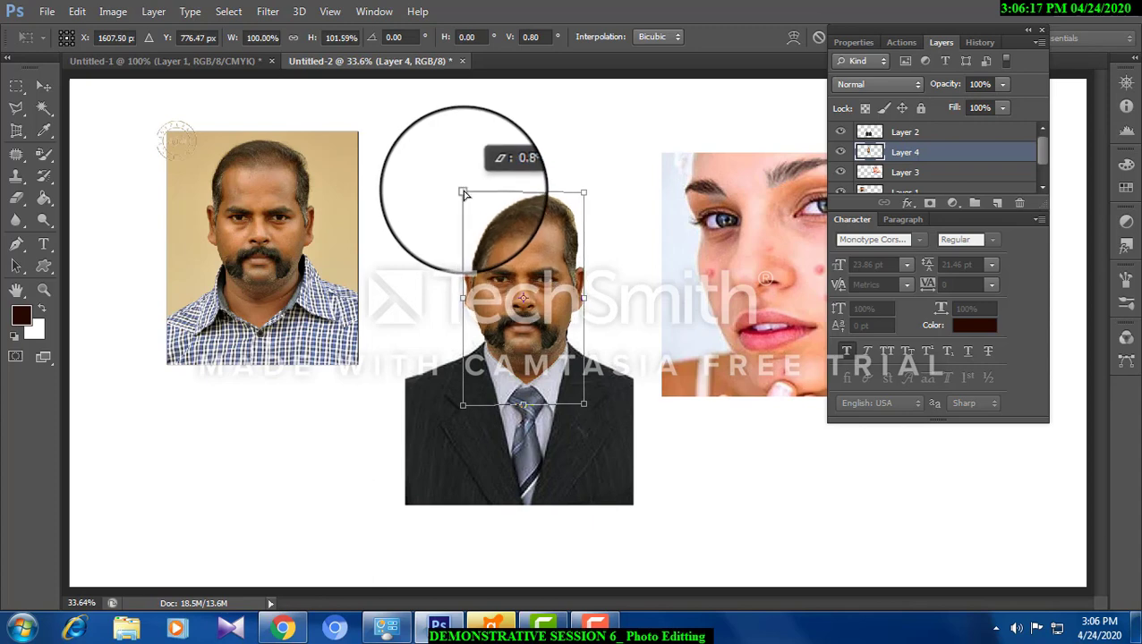
pyautogui.doubleClick(540, 220)
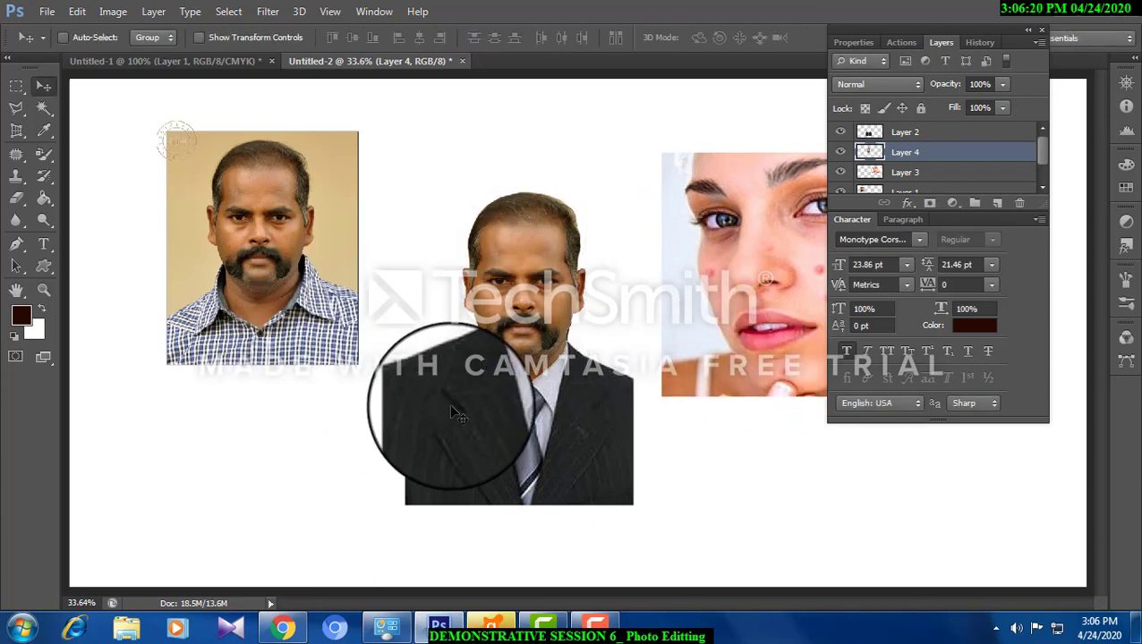
# Scale the head on Layer 4 down to about 97% and keep its neck inside the shirt collar.
pyautogui.hotkey('ctrl', 't')
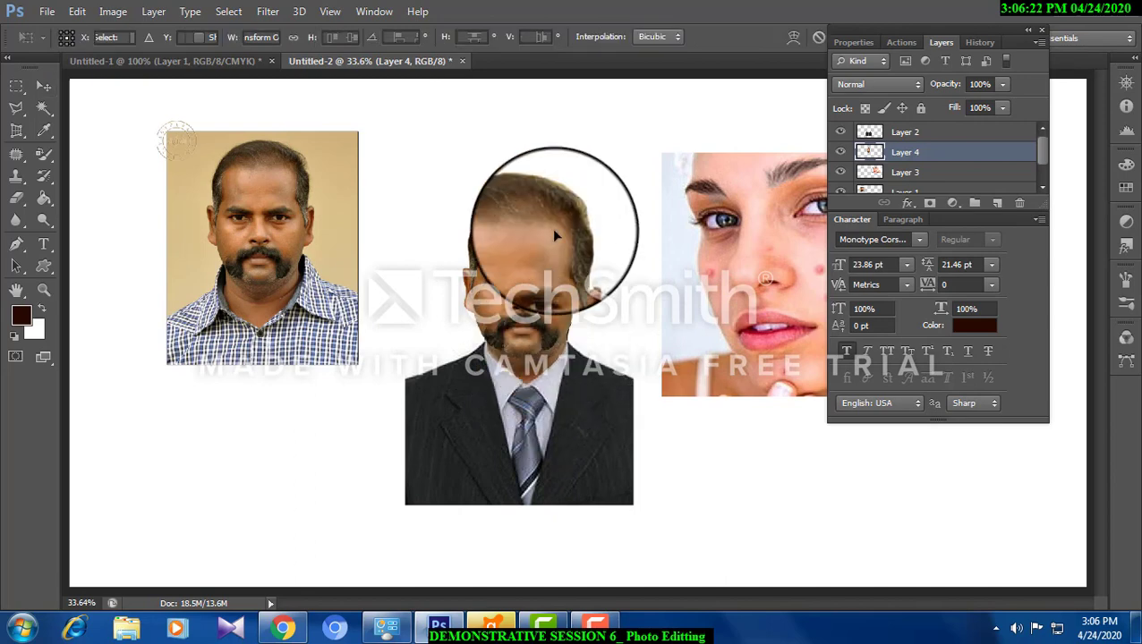
pyautogui.moveTo(584, 195); pyautogui.dragTo(600, 183)
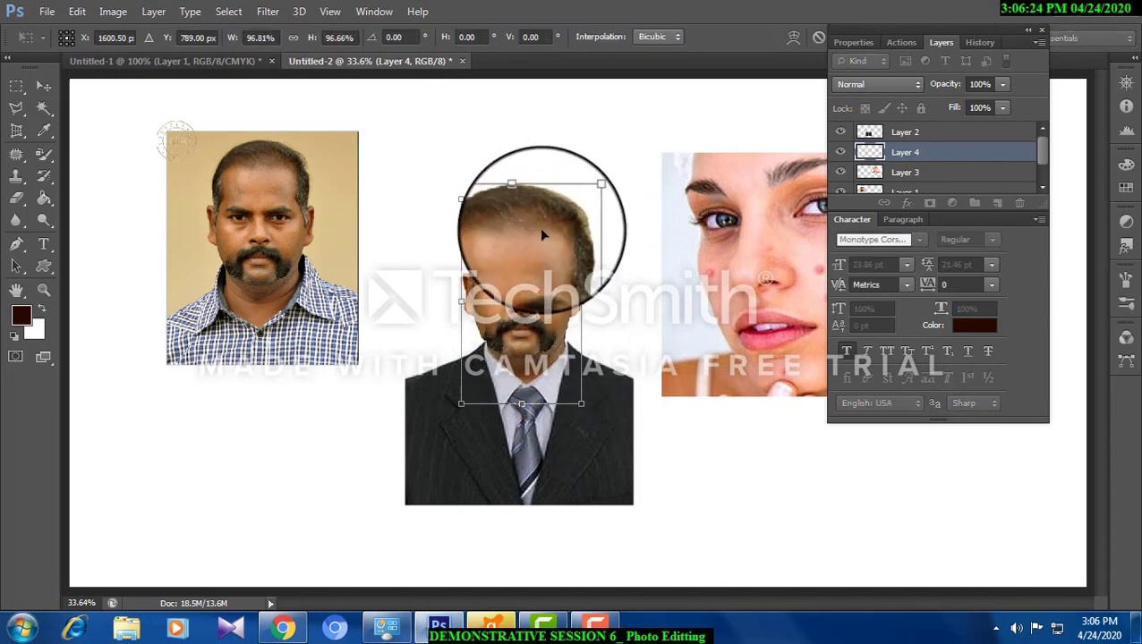
pyautogui.press('Return')
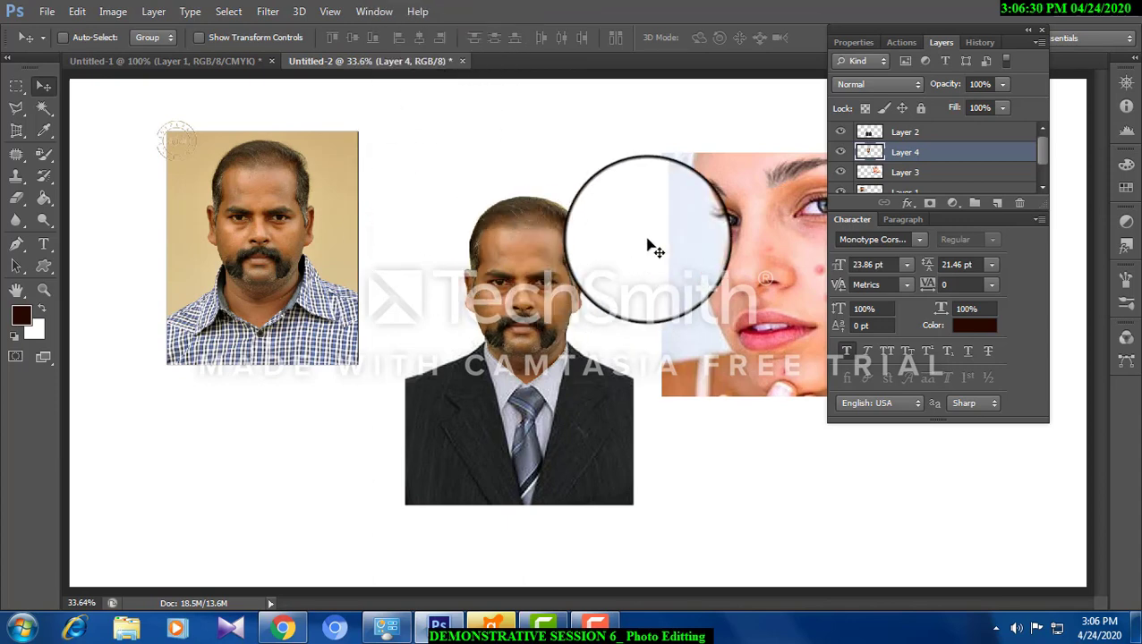
# Crop the suit on Layer 2 to a rectangular selection around the head and upper chest by deleting everything outside it, and deselect.
pyautogui.click(16, 85)
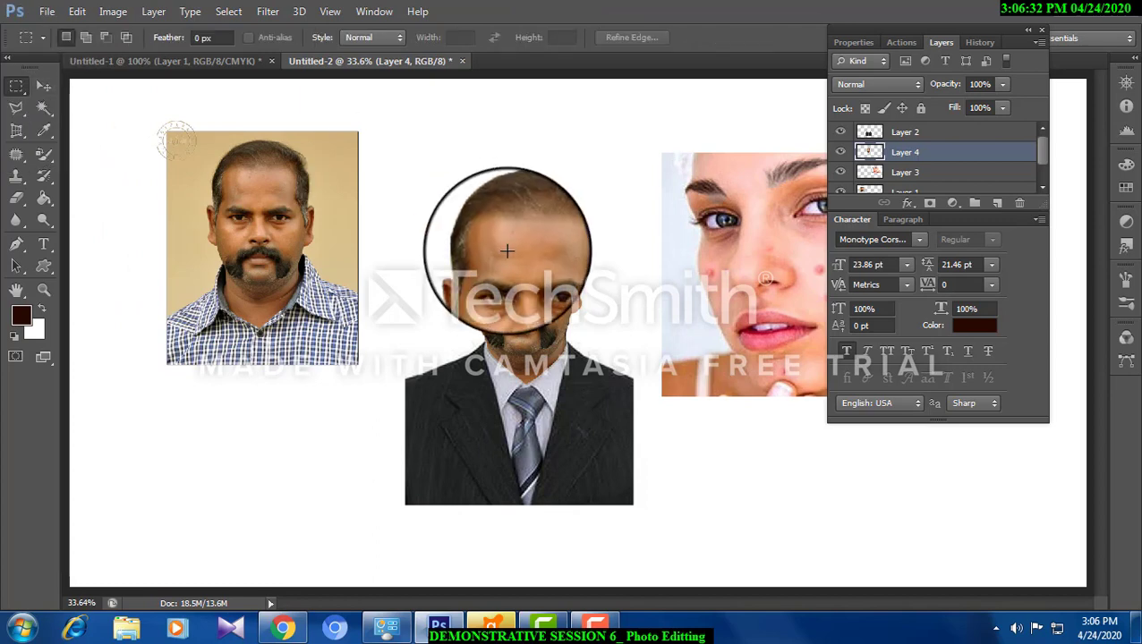
pyautogui.moveTo(414, 178); pyautogui.dragTo(619, 417)
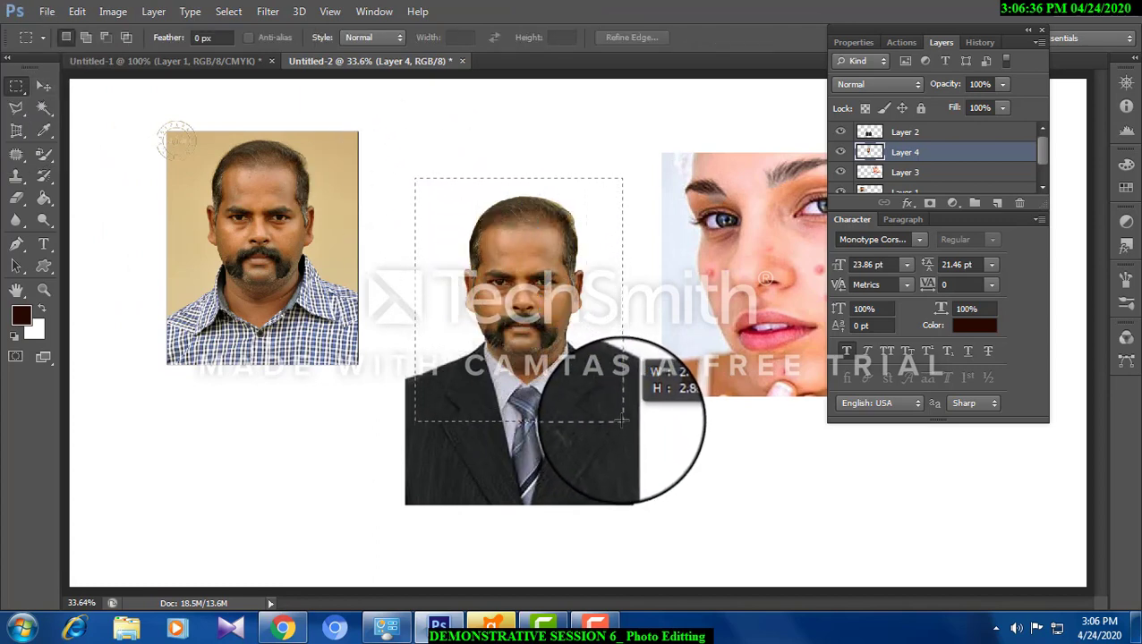
pyautogui.moveTo(621, 419); pyautogui.dragTo(622, 419)
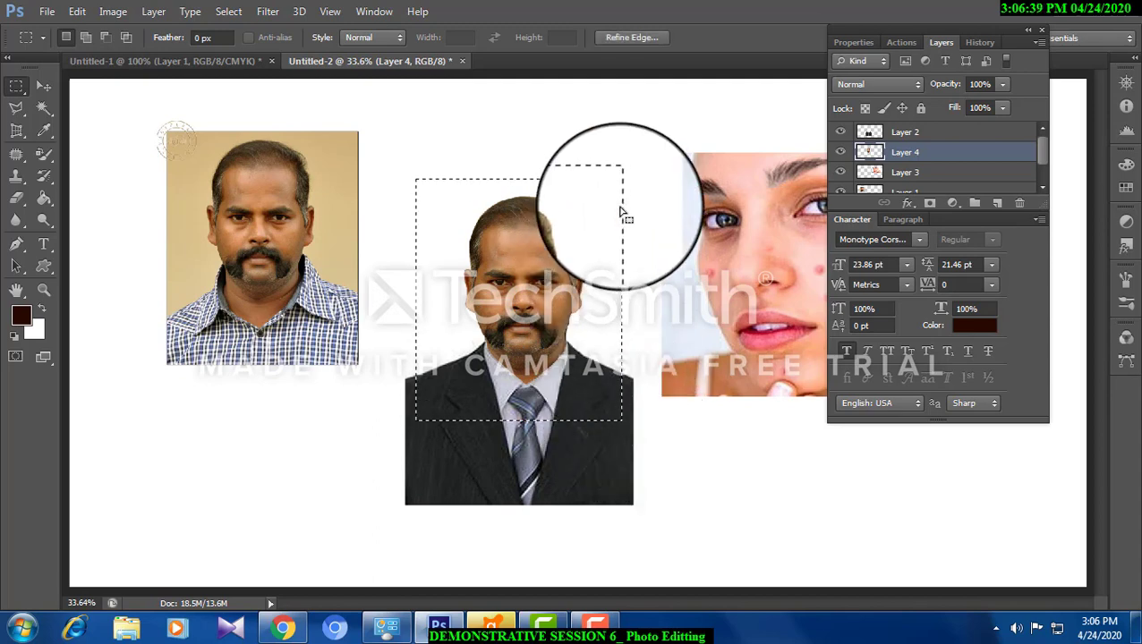
pyautogui.click(44, 86)
pyautogui.rightClick(537, 467)
pyautogui.click(550, 477)
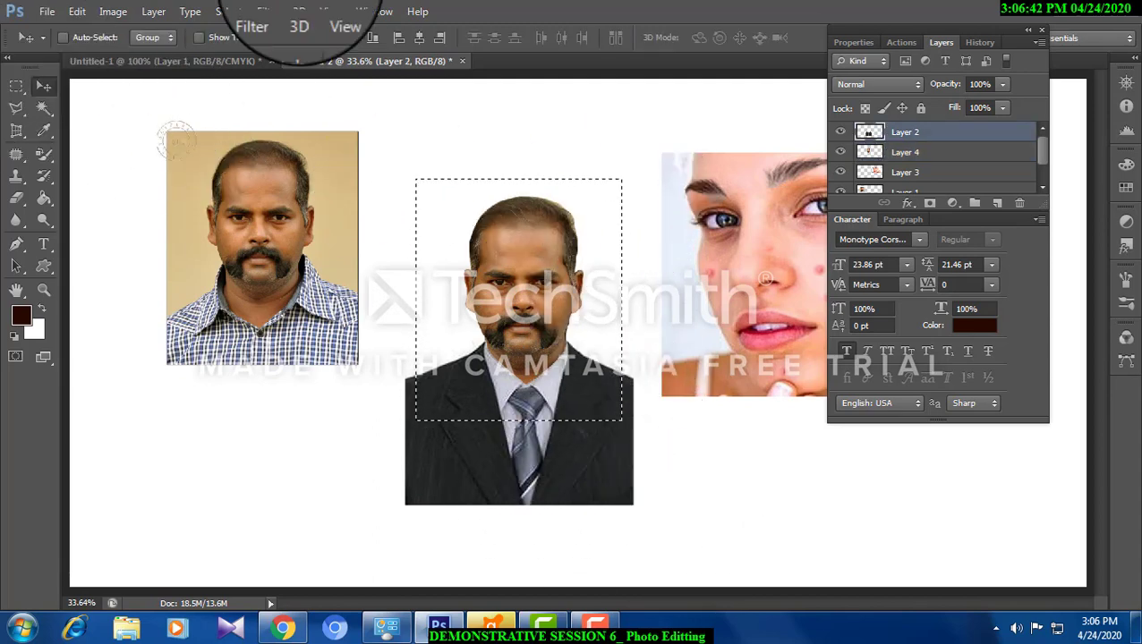
pyautogui.click(224, 13)
pyautogui.click(256, 74)
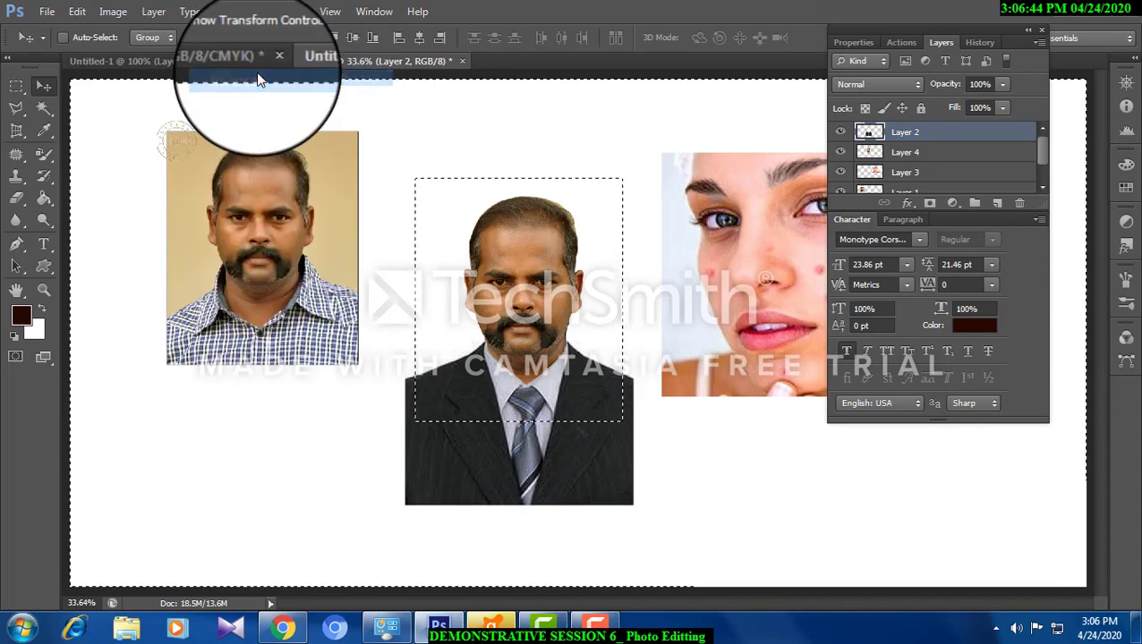
pyautogui.press('Delete')
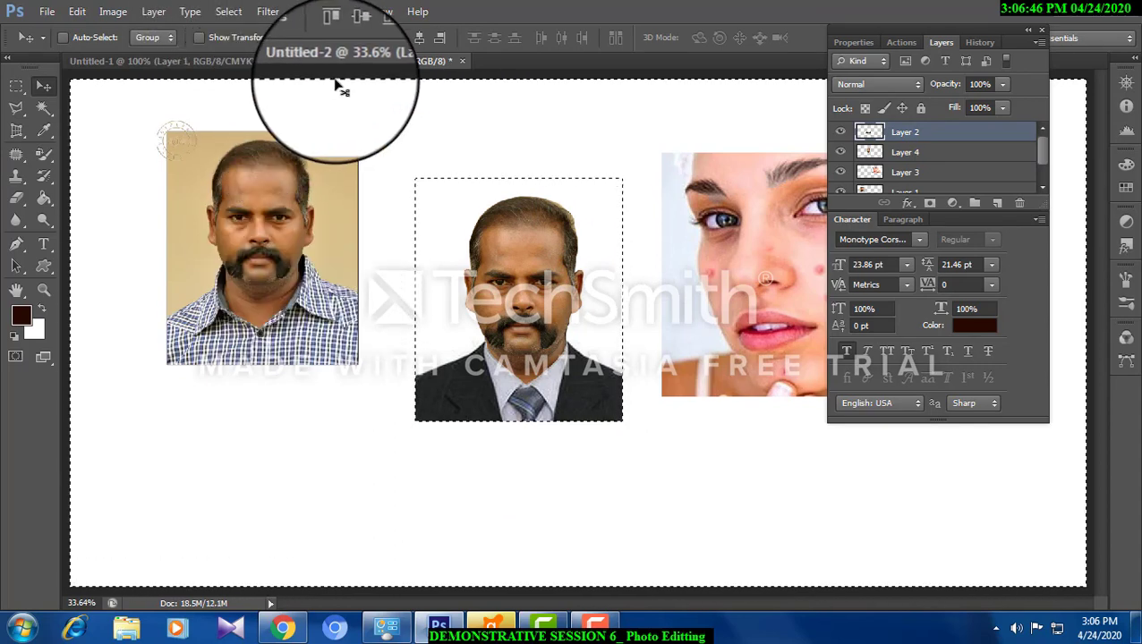
pyautogui.click(16, 86)
pyautogui.click(687, 481)
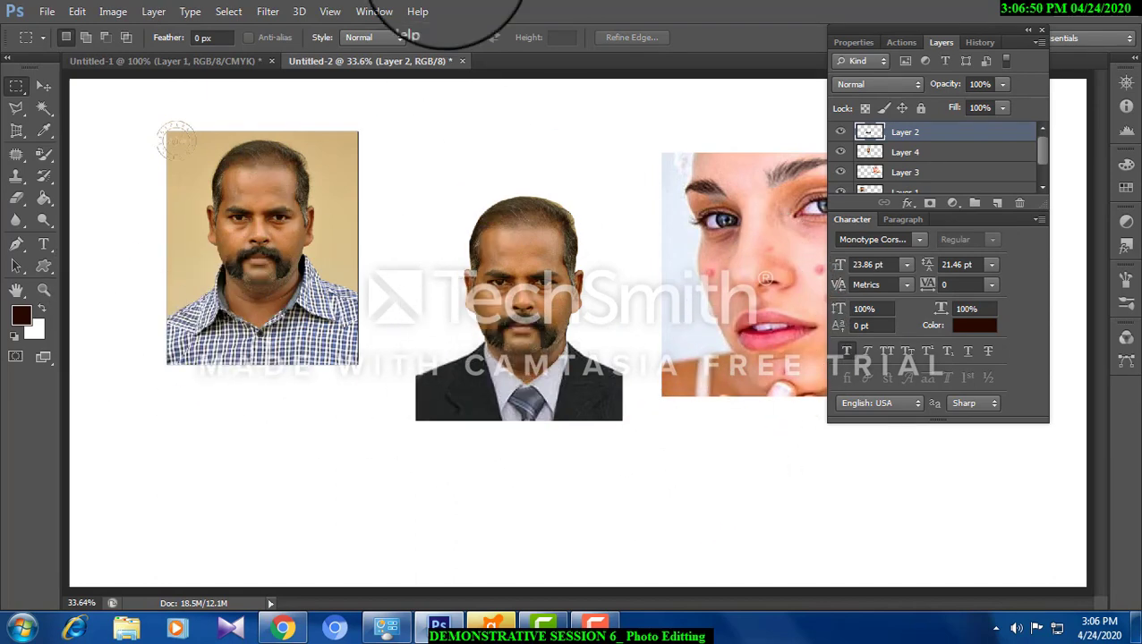
# Lighten the forehead and central face of the head on Layer 4 with the Dodge tool at 50% exposure on midtones.
pyautogui.click(47, 285)
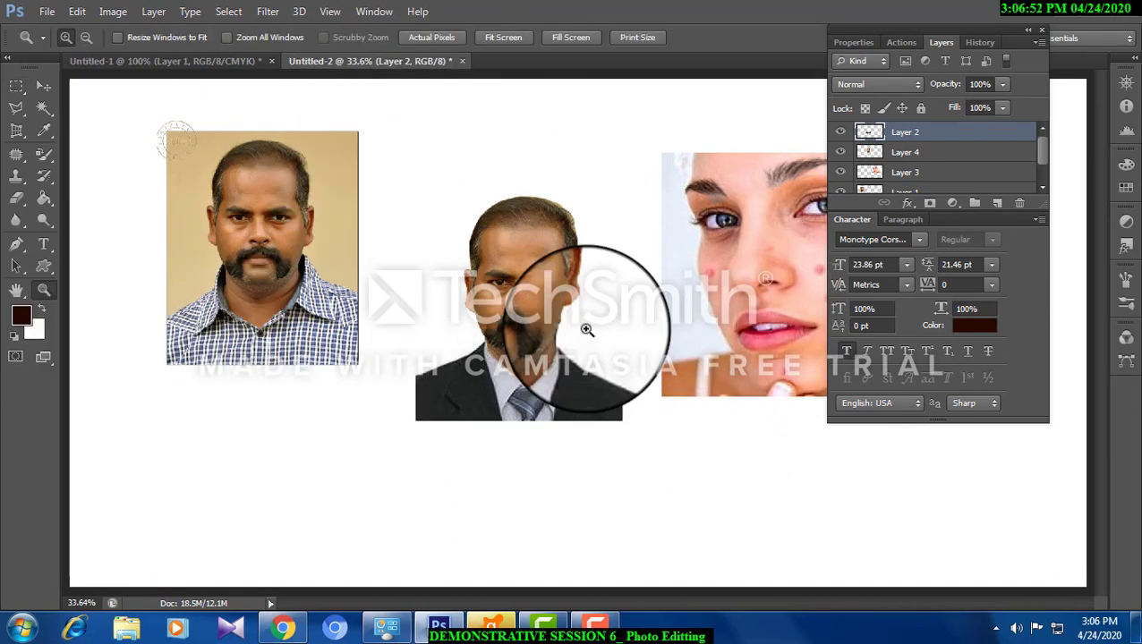
pyautogui.click(519, 338)
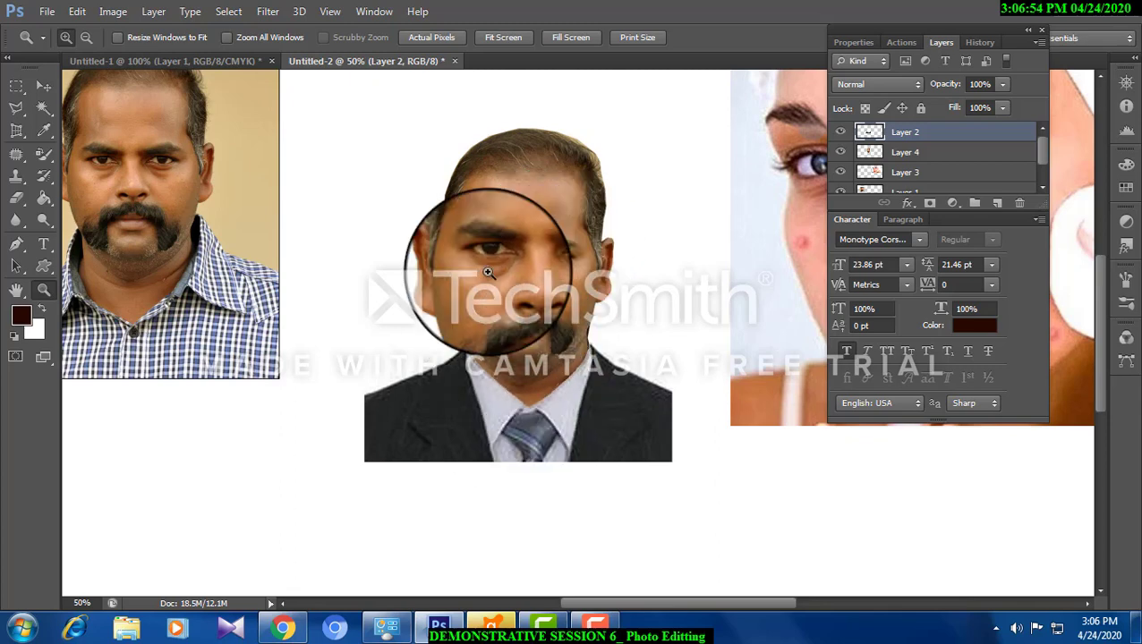
pyautogui.moveTo(41, 221); pyautogui.dragTo(68, 216)
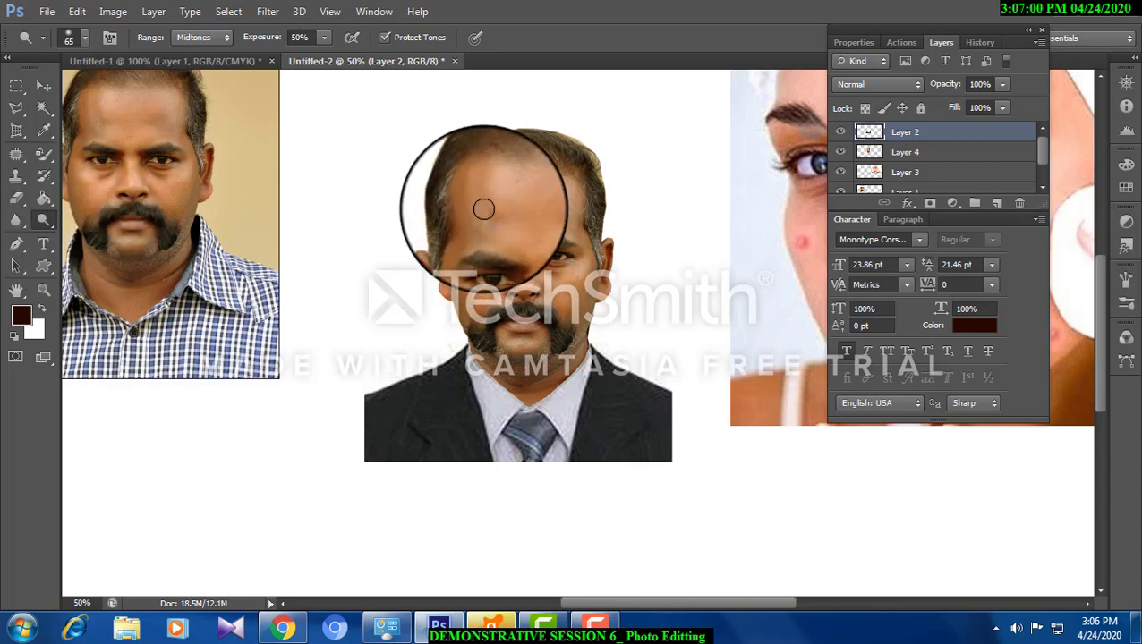
pyautogui.click(50, 90)
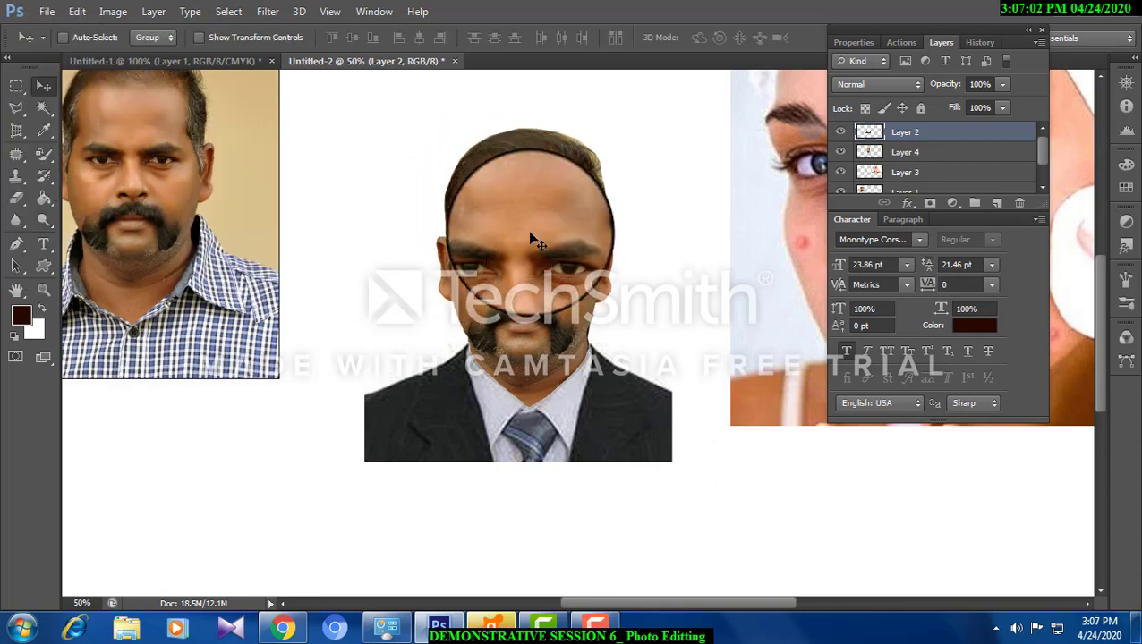
pyautogui.rightClick(530, 237)
pyautogui.click(555, 234)
pyautogui.click(45, 220)
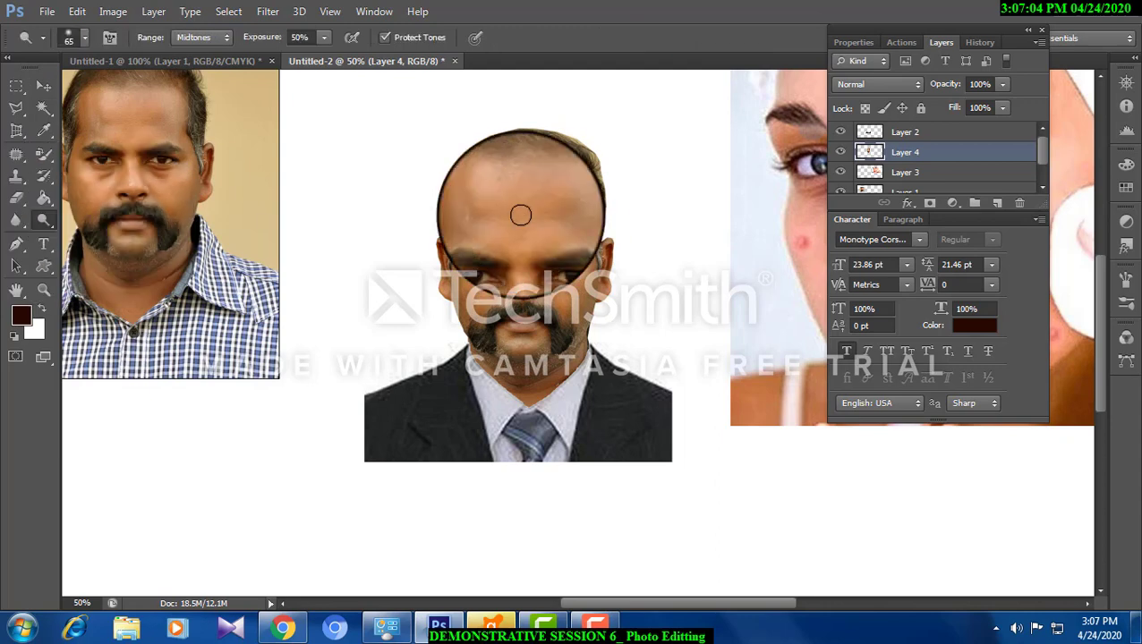
pyautogui.moveTo(486, 223)
pyautogui.mouseDown()
pyautogui.moveTo(502, 200)
pyautogui.moveTo(483, 239)
pyautogui.moveTo(479, 189)
pyautogui.moveTo(481, 218)
pyautogui.moveTo(518, 193)
pyautogui.moveTo(511, 206)
pyautogui.moveTo(546, 206)
pyautogui.mouseUp()
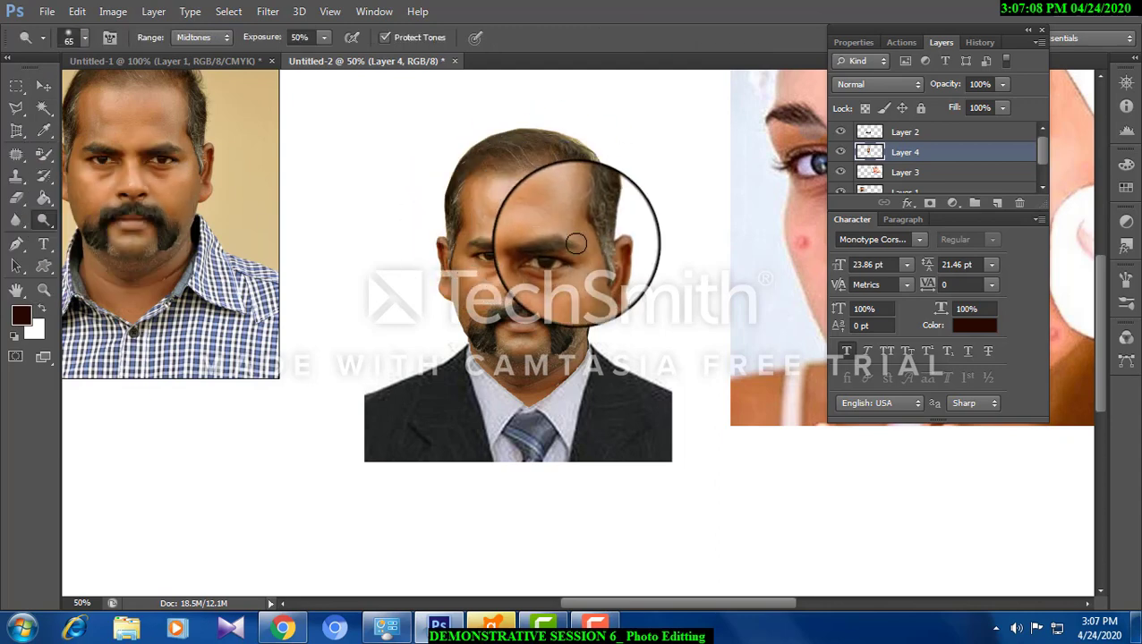
pyautogui.moveTo(501, 285)
pyautogui.mouseDown()
pyautogui.moveTo(462, 262)
pyautogui.moveTo(470, 201)
pyautogui.moveTo(487, 258)
pyautogui.moveTo(514, 246)
pyautogui.mouseUp()
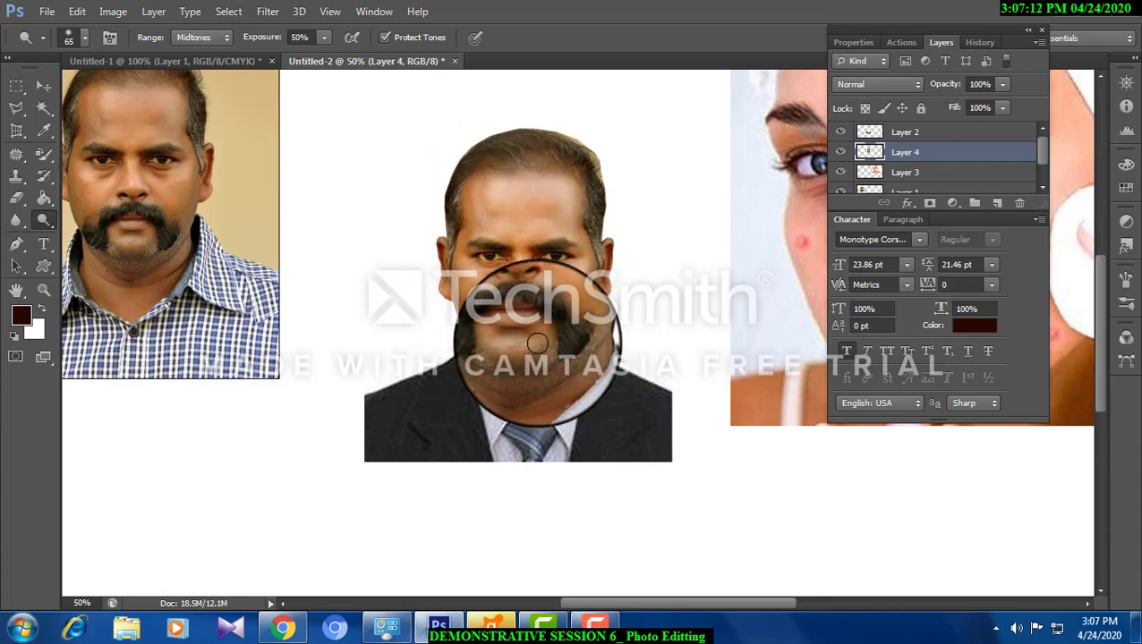
# Lighten the chin, neck, forehead and cheek of the head on Layer 4 with the Dodge tool at 50% exposure.
pyautogui.moveTo(518, 360); pyautogui.dragTo(560, 354)
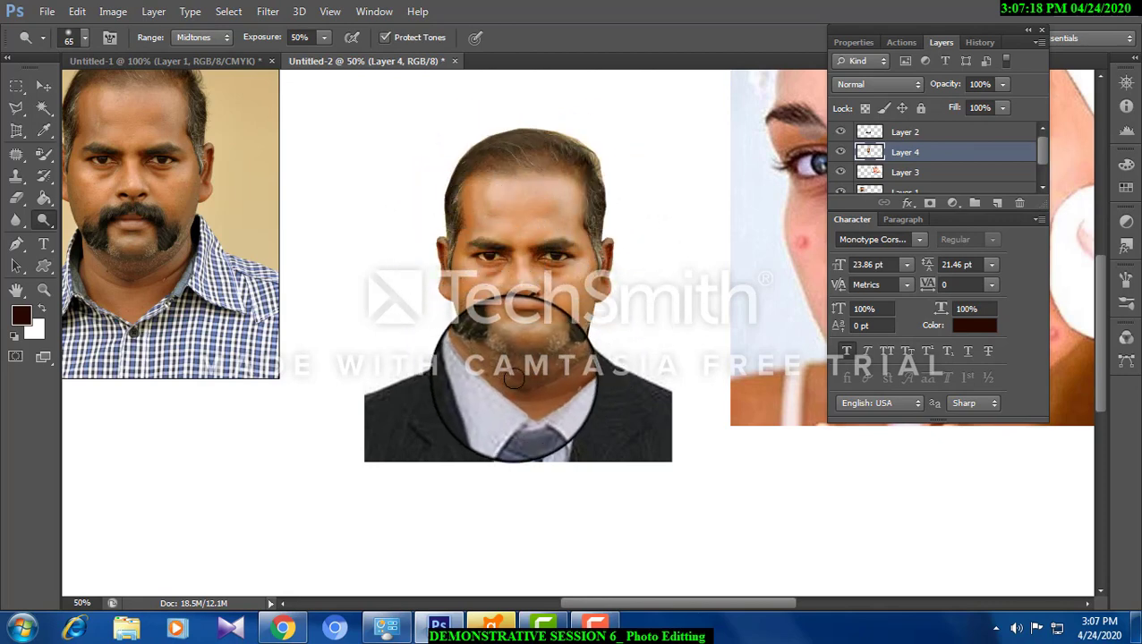
pyautogui.moveTo(512, 379)
pyautogui.mouseDown()
pyautogui.moveTo(554, 377)
pyautogui.moveTo(561, 345)
pyautogui.mouseUp()
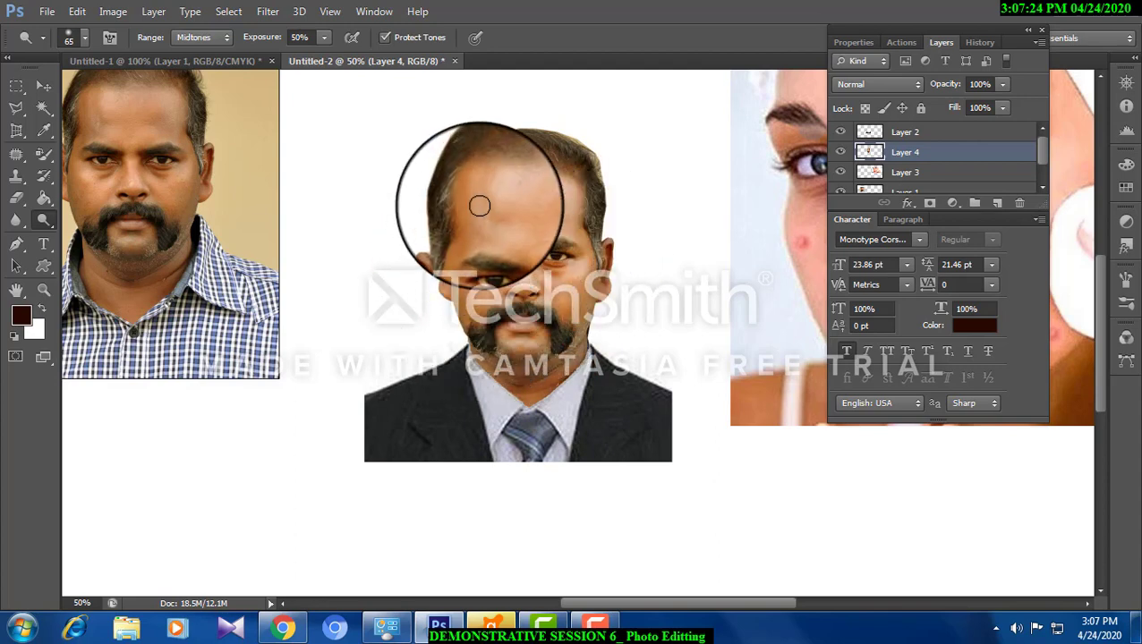
pyautogui.moveTo(479, 205)
pyautogui.mouseDown()
pyautogui.moveTo(553, 197)
pyautogui.moveTo(564, 235)
pyautogui.moveTo(575, 233)
pyautogui.moveTo(569, 212)
pyautogui.moveTo(572, 307)
pyautogui.moveTo(534, 363)
pyautogui.moveTo(546, 370)
pyautogui.moveTo(491, 312)
pyautogui.mouseUp()
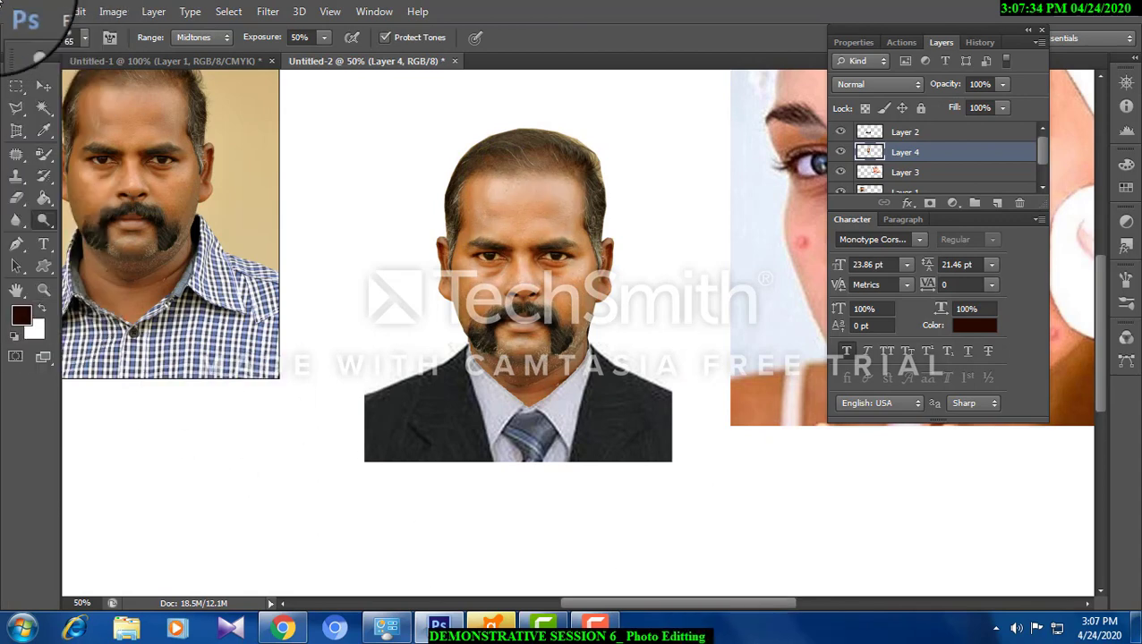
# Raise the Dodge tool's exposure to 66% and lighten the forehead and the area around the eyes on Layer 4.
pyautogui.click(324, 42)
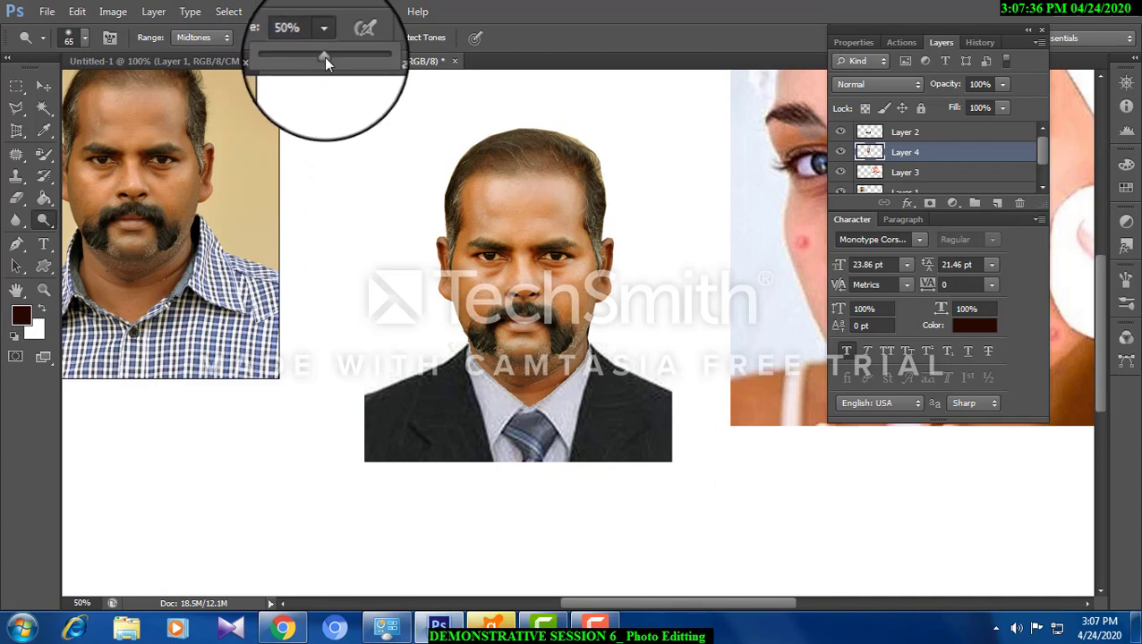
pyautogui.moveTo(324, 58); pyautogui.dragTo(336, 58)
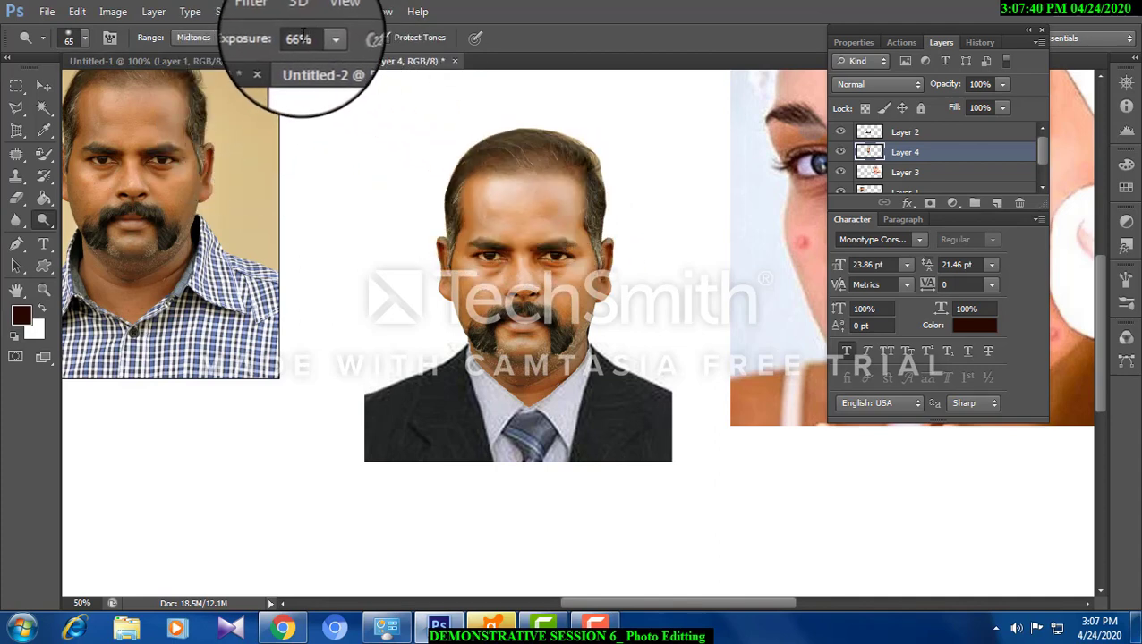
pyautogui.moveTo(461, 154)
pyautogui.mouseDown()
pyautogui.moveTo(484, 204)
pyautogui.moveTo(464, 172)
pyautogui.moveTo(472, 218)
pyautogui.moveTo(522, 204)
pyautogui.mouseUp()
pyautogui.moveTo(573, 250)
pyautogui.mouseDown()
pyautogui.moveTo(561, 277)
pyautogui.moveTo(538, 249)
pyautogui.moveTo(559, 254)
pyautogui.moveTo(503, 263)
pyautogui.moveTo(468, 252)
pyautogui.moveTo(481, 304)
pyautogui.moveTo(504, 278)
pyautogui.moveTo(544, 285)
pyautogui.moveTo(570, 272)
pyautogui.moveTo(573, 307)
pyautogui.moveTo(548, 351)
pyautogui.moveTo(489, 332)
pyautogui.moveTo(463, 262)
pyautogui.moveTo(576, 254)
pyautogui.moveTo(563, 337)
pyautogui.moveTo(521, 377)
pyautogui.moveTo(547, 384)
pyautogui.moveTo(574, 349)
pyautogui.moveTo(522, 380)
pyautogui.moveTo(504, 369)
pyautogui.moveTo(480, 341)
pyautogui.moveTo(461, 269)
pyautogui.mouseUp()
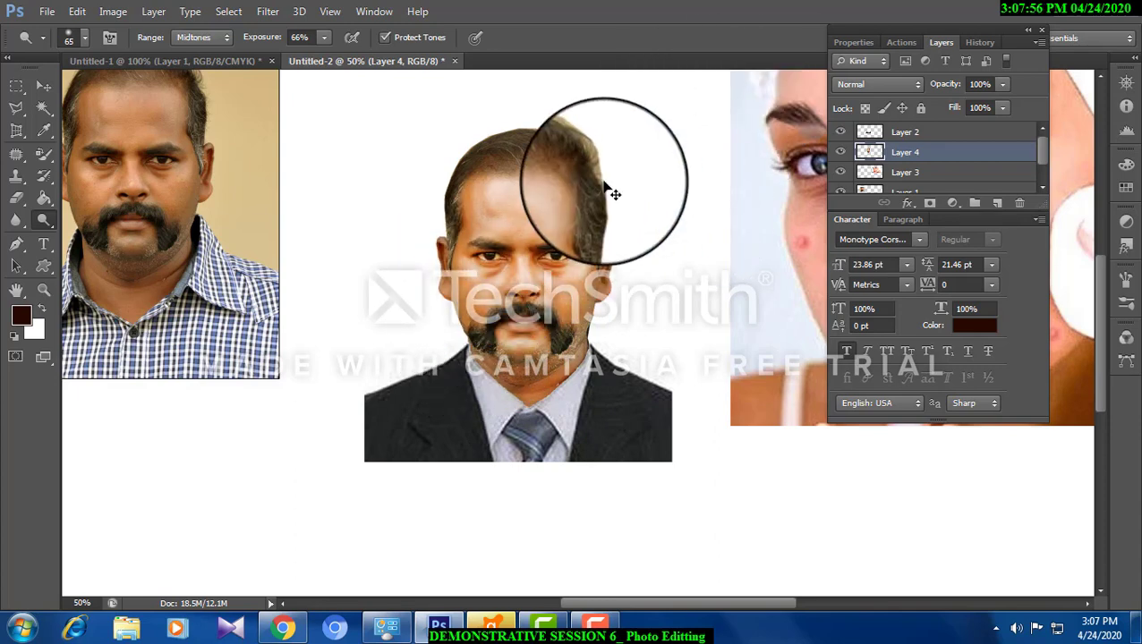
# Darken the ear and hair edge on the right of the suited man's head with the Burn tool at 50% exposure.
pyautogui.rightClick(53, 217)
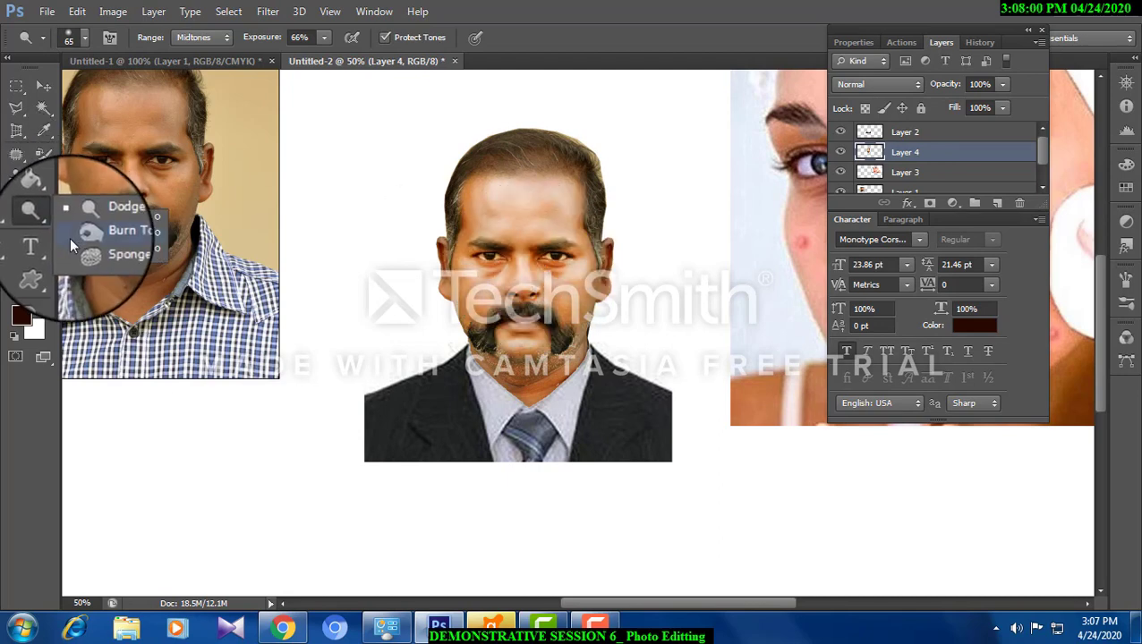
pyautogui.click(70, 237)
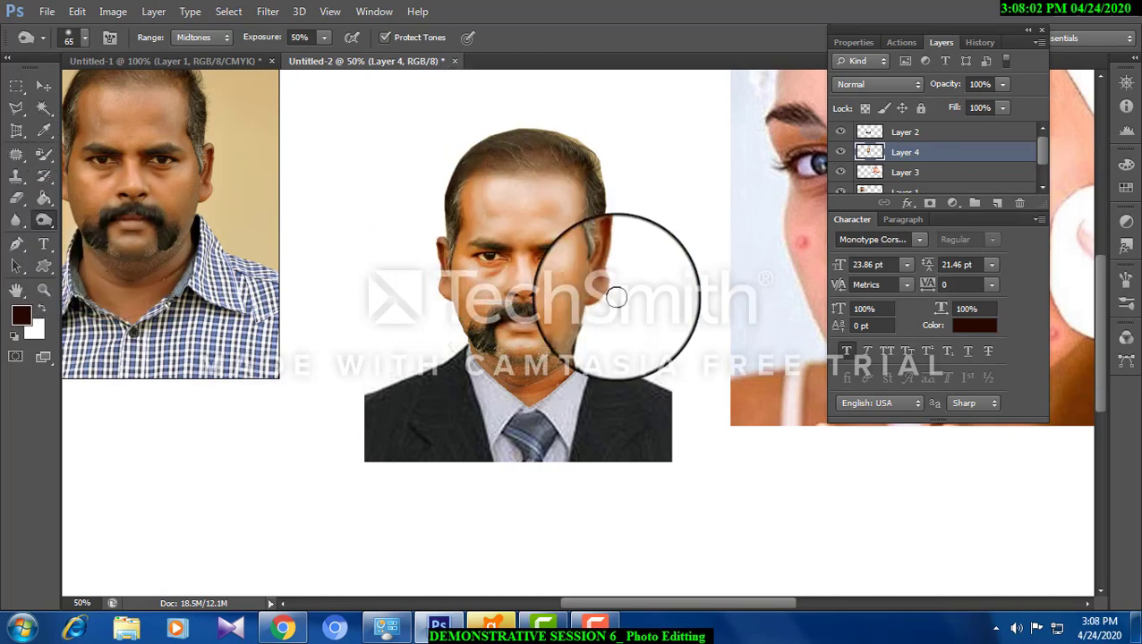
pyautogui.moveTo(616, 297); pyautogui.dragTo(598, 219)
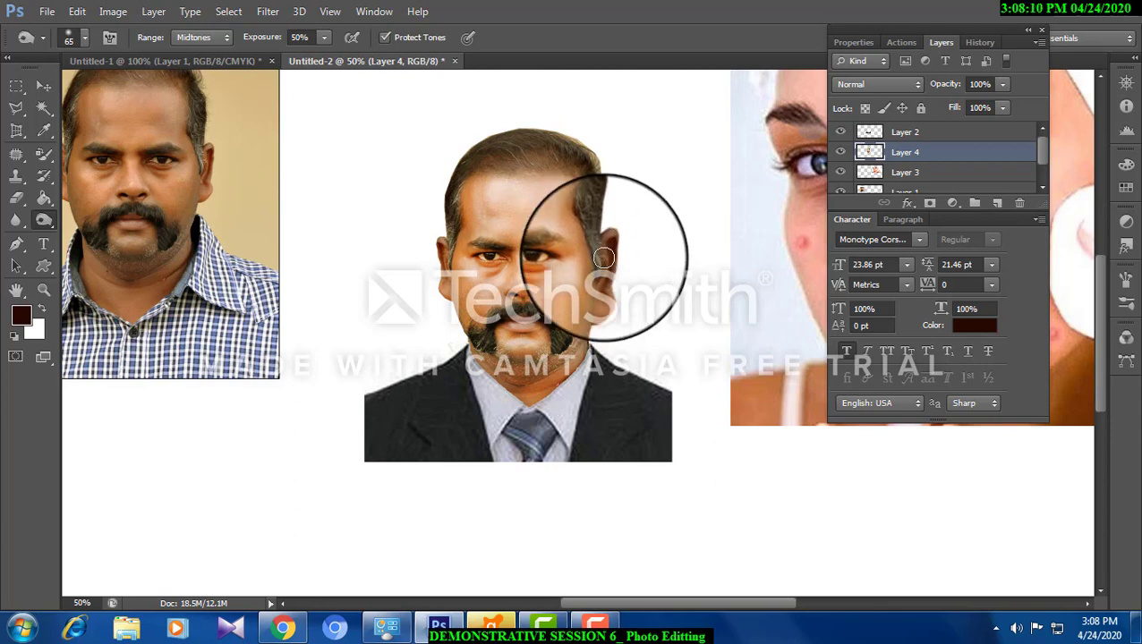
# Raise the Burn tool's exposure to 84% and darken the hair across the top and side of the head on Layer 4.
pyautogui.click(323, 37)
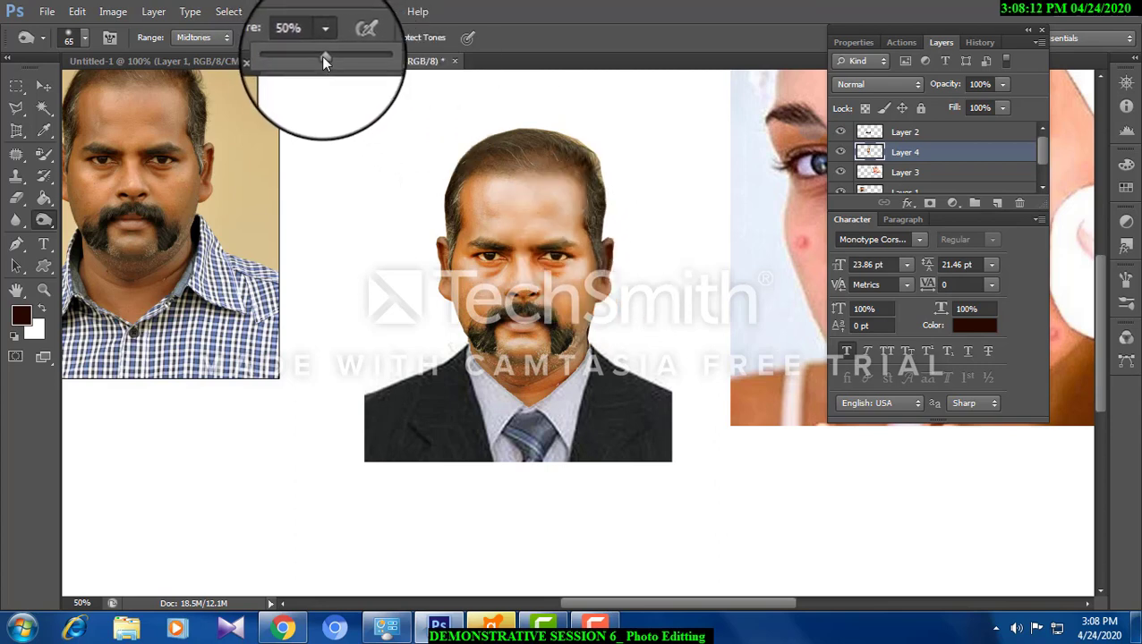
pyautogui.moveTo(323, 56); pyautogui.dragTo(353, 57)
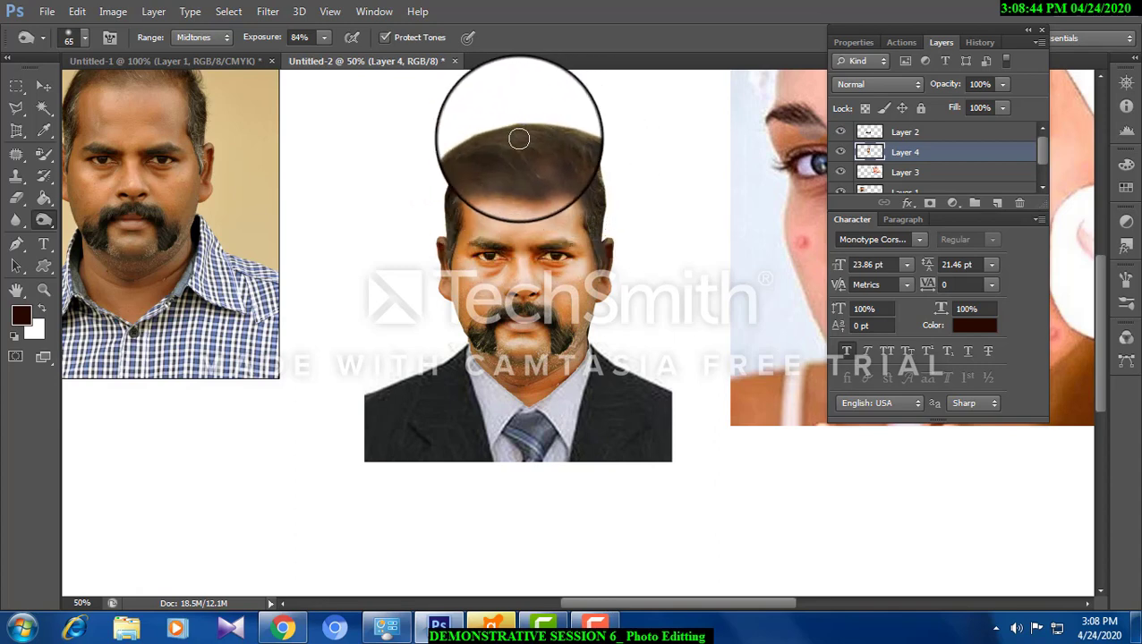
pyautogui.moveTo(519, 139); pyautogui.dragTo(589, 172)
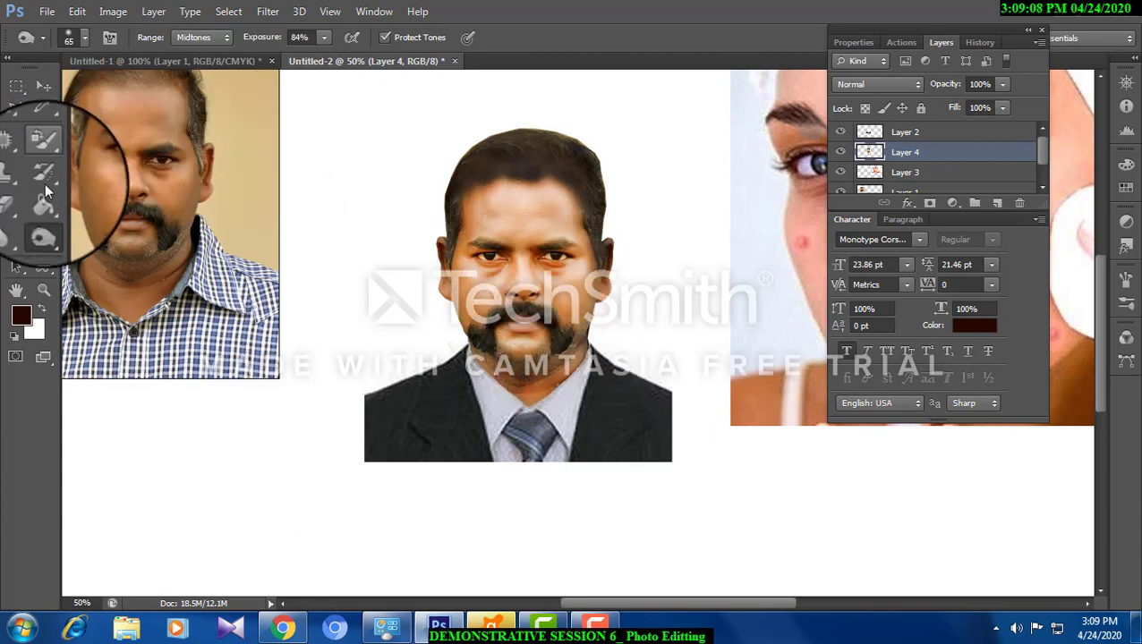
# Select Layer 4 and Layer 2 together and move the head and suit slightly up and to the left.
pyautogui.click(44, 85)
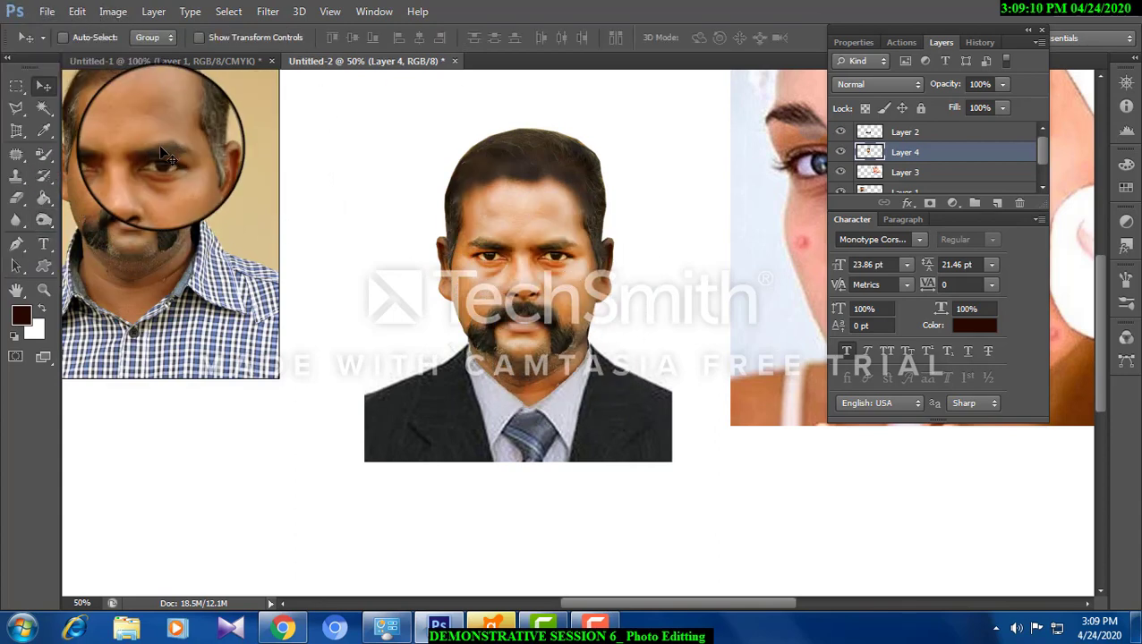
pyautogui.moveTo(162, 154); pyautogui.dragTo(224, 184)
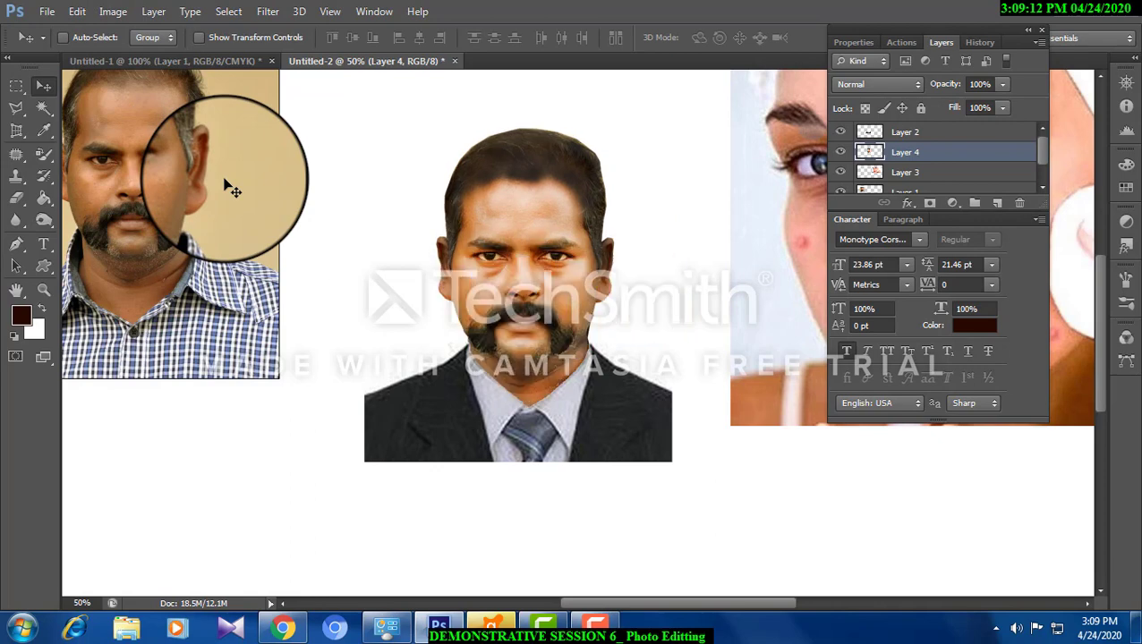
pyautogui.rightClick(486, 405)
pyautogui.keyDown('shift'); pyautogui.click(486, 413); pyautogui.keyUp('shift')
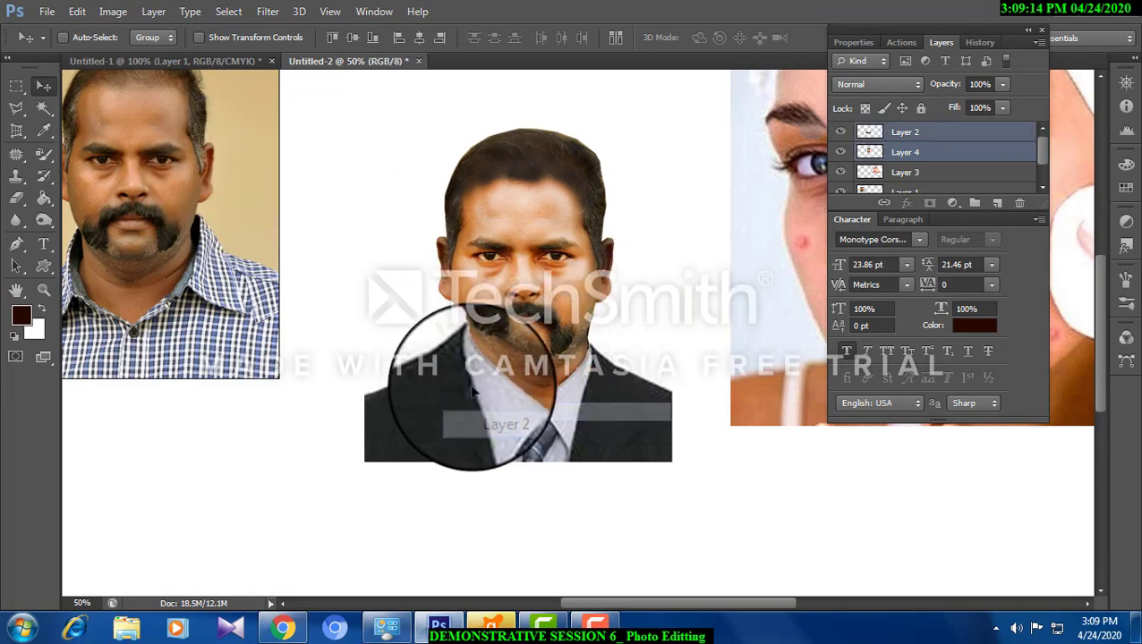
pyautogui.moveTo(468, 386); pyautogui.dragTo(435, 378)
# Move the original photo on Layer 1 down and to the right until the whole picture is in view.
pyautogui.rightClick(204, 302)
pyautogui.click(232, 316)
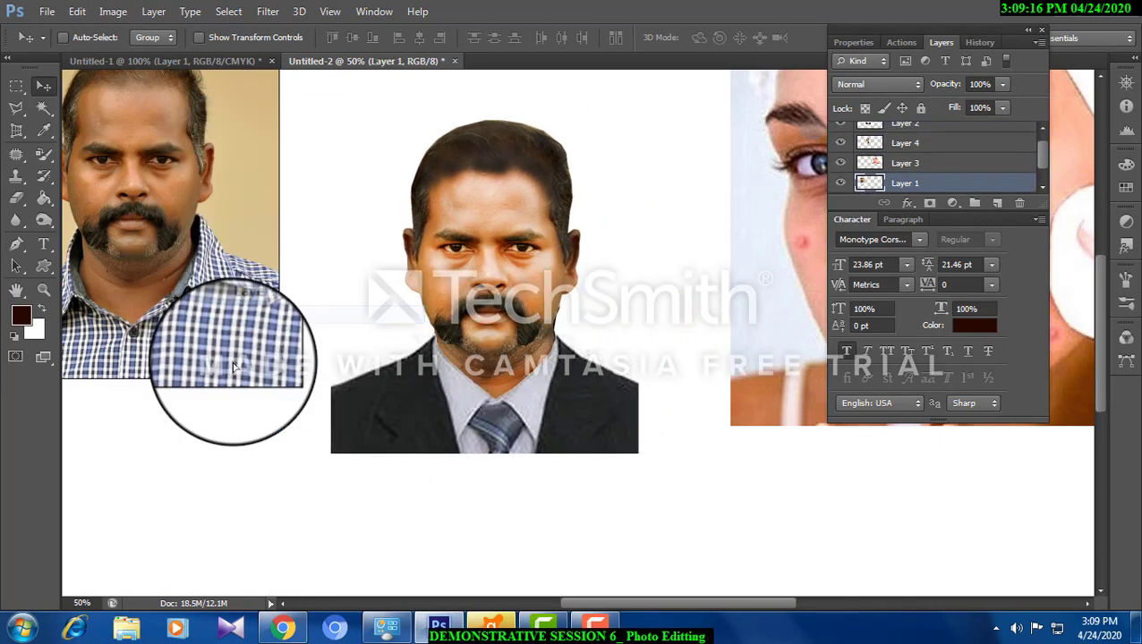
pyautogui.moveTo(232, 315); pyautogui.dragTo(277, 353)
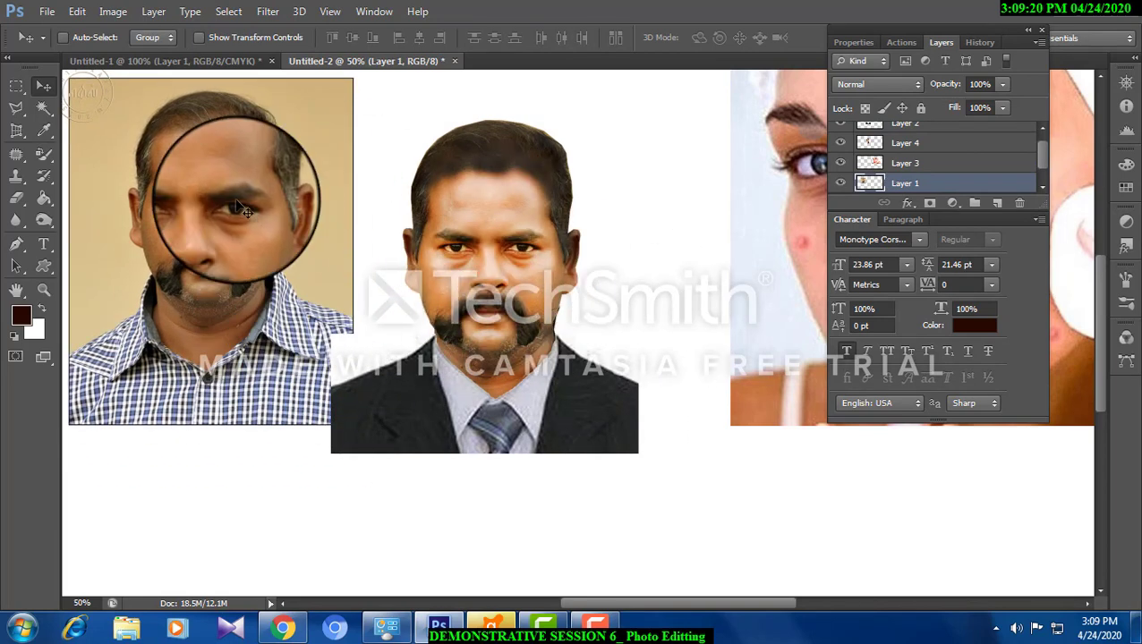
# Desaturate the face in the original photo on Layer 1 with the Sponge tool at 50% flow.
pyautogui.click(43, 220)
pyautogui.rightClick(44, 221)
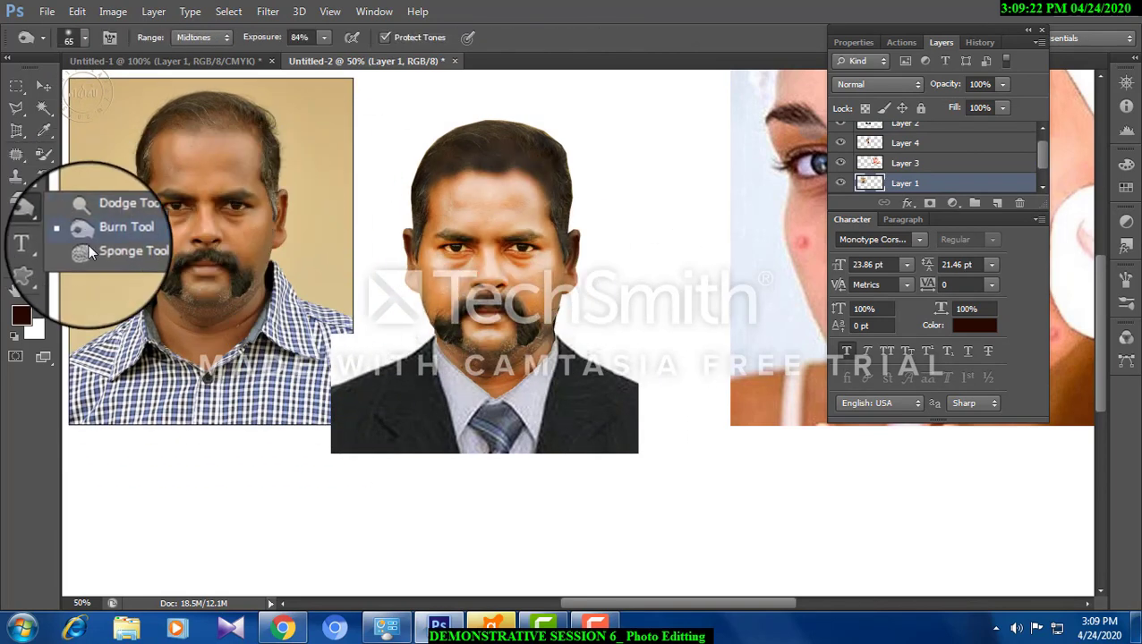
pyautogui.click(90, 252)
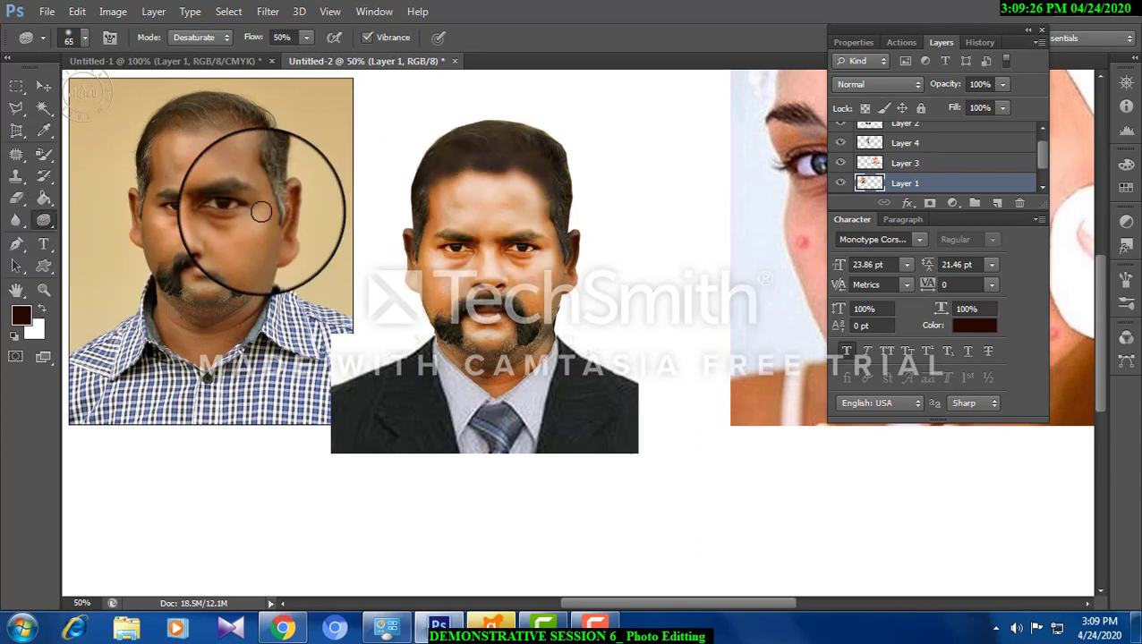
pyautogui.moveTo(237, 239)
pyautogui.mouseDown()
pyautogui.moveTo(192, 157)
pyautogui.moveTo(187, 275)
pyautogui.moveTo(199, 168)
pyautogui.moveTo(164, 300)
pyautogui.moveTo(179, 238)
pyautogui.mouseUp()
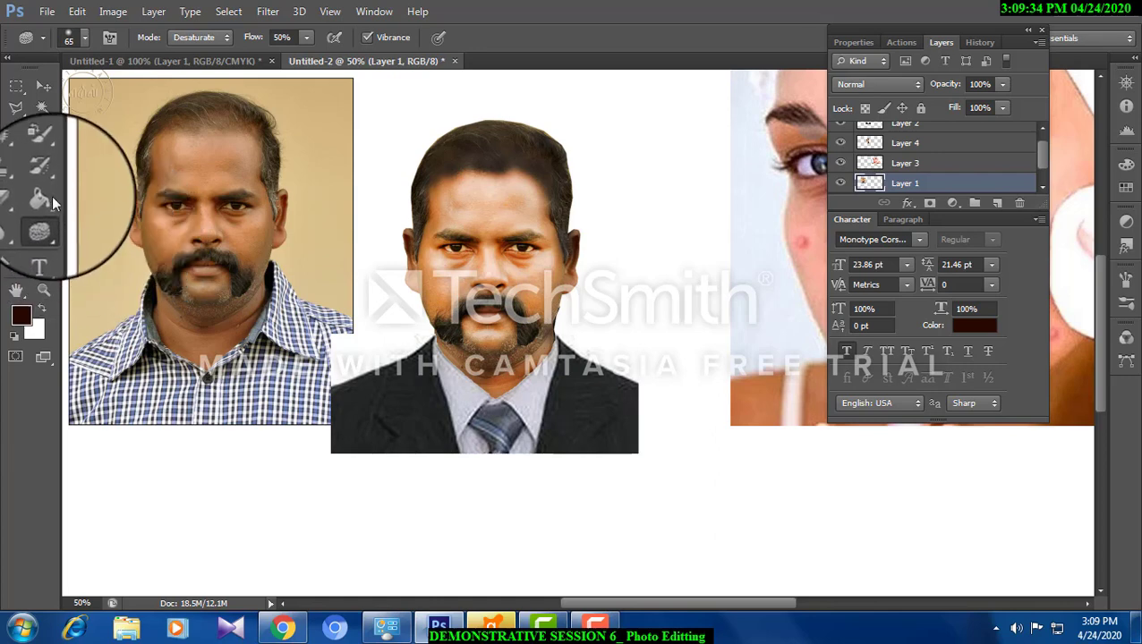
pyautogui.rightClick(43, 218)
pyautogui.click(92, 247)
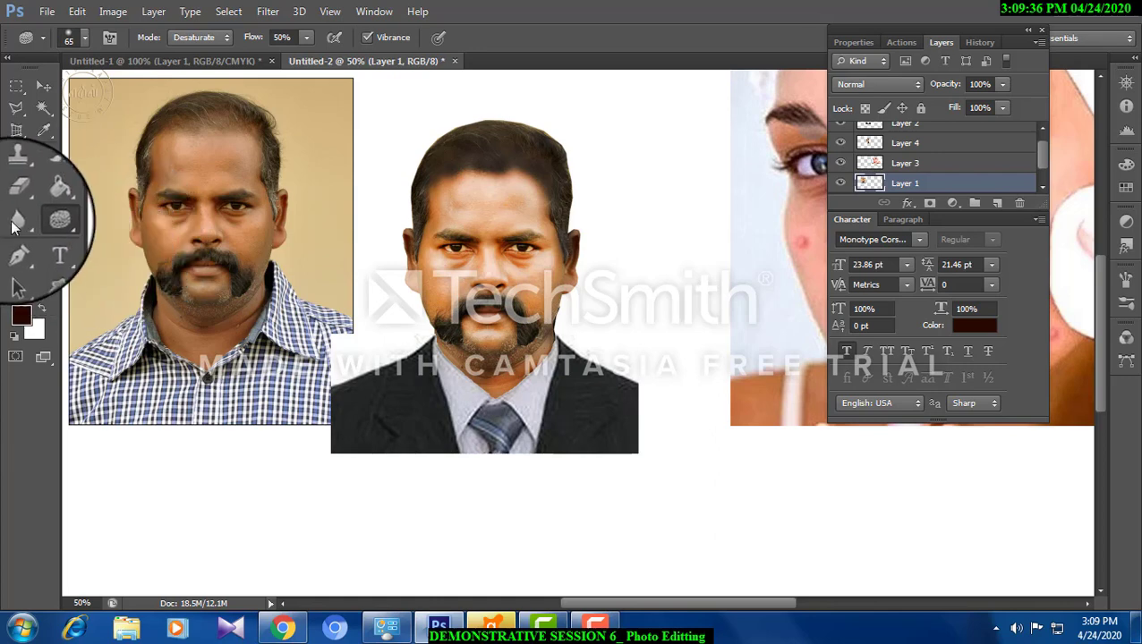
# Choose the Blur tool and set its brush size to 90 px.
pyautogui.click(13, 225)
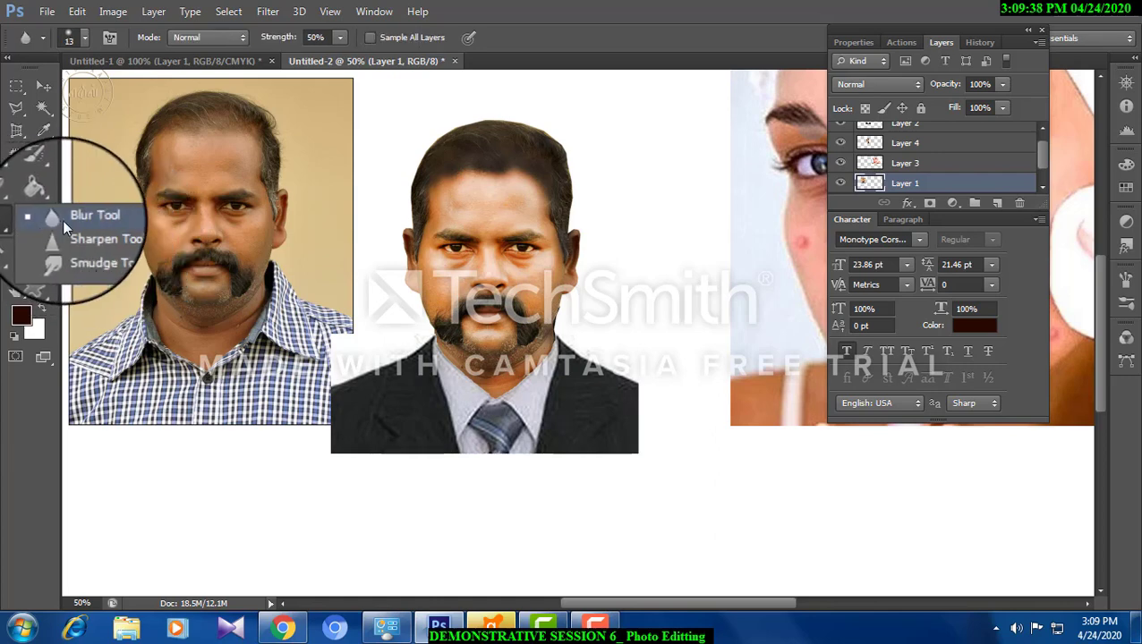
pyautogui.click(63, 219)
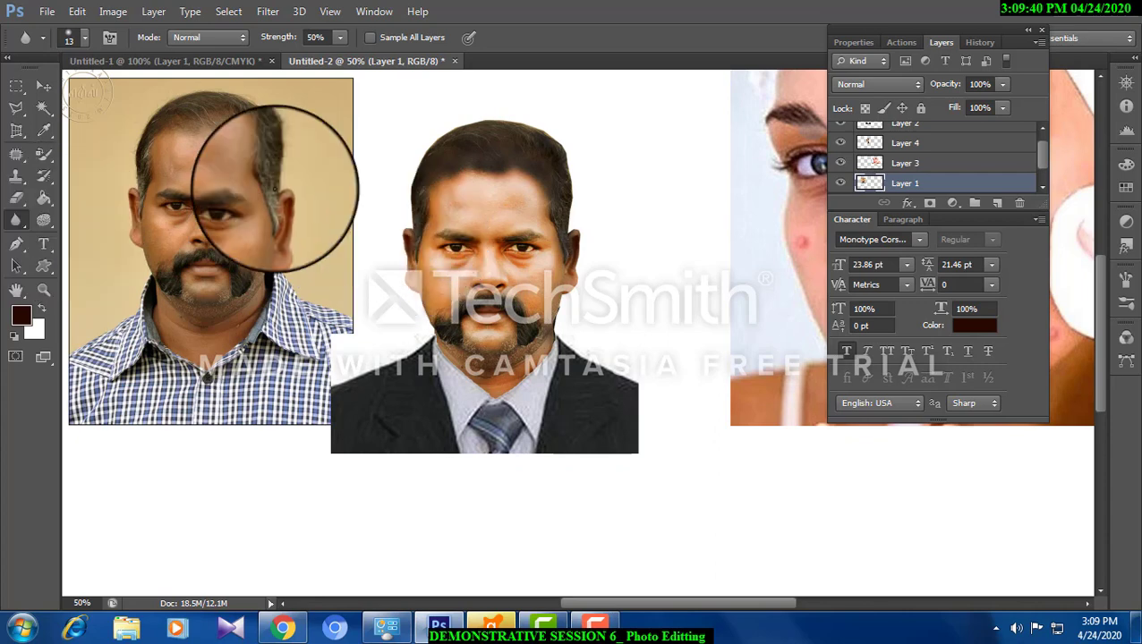
pyautogui.click(86, 39)
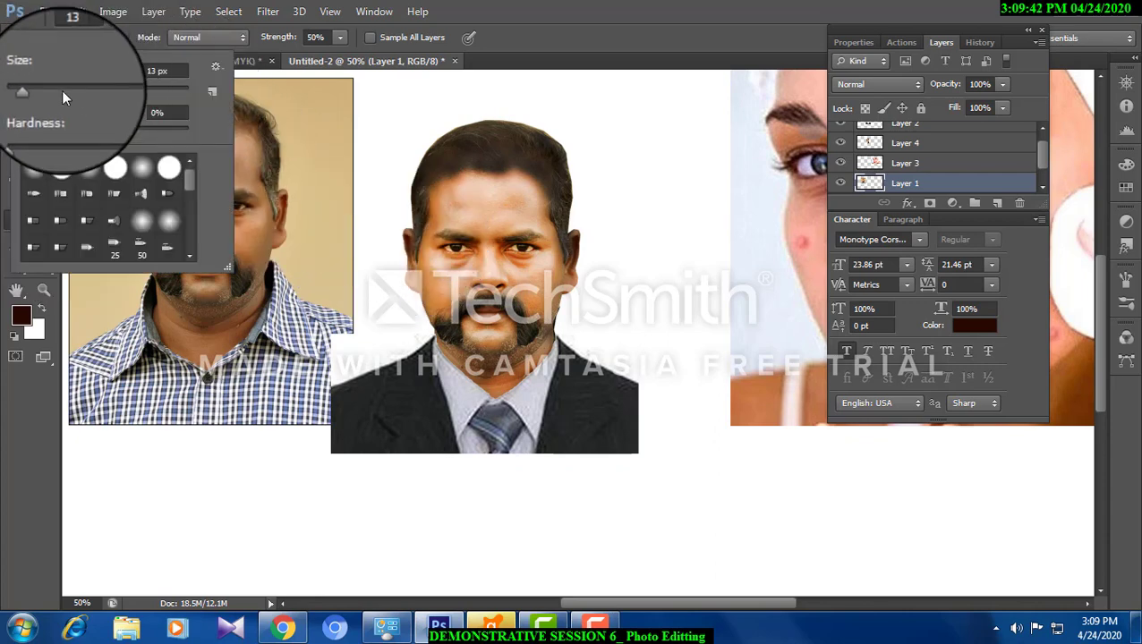
pyautogui.moveTo(61, 90); pyautogui.dragTo(97, 89)
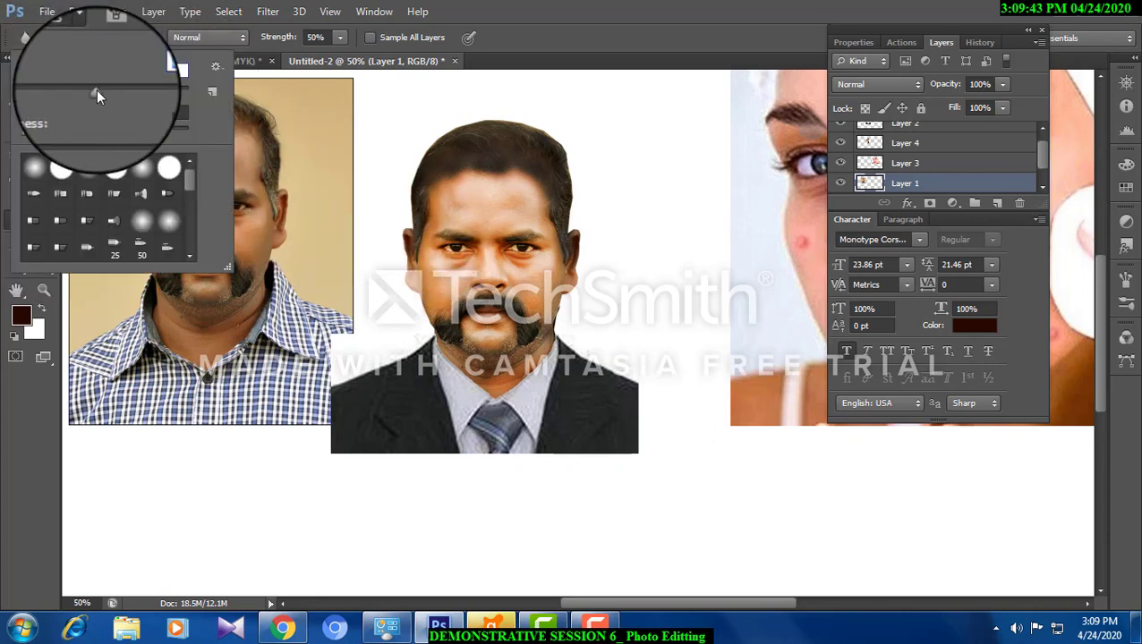
pyautogui.click(93, 332)
# Soften the forehead skin of the suited man's head on Layer 4 with the Blur tool at 50% strength.
pyautogui.click(46, 87)
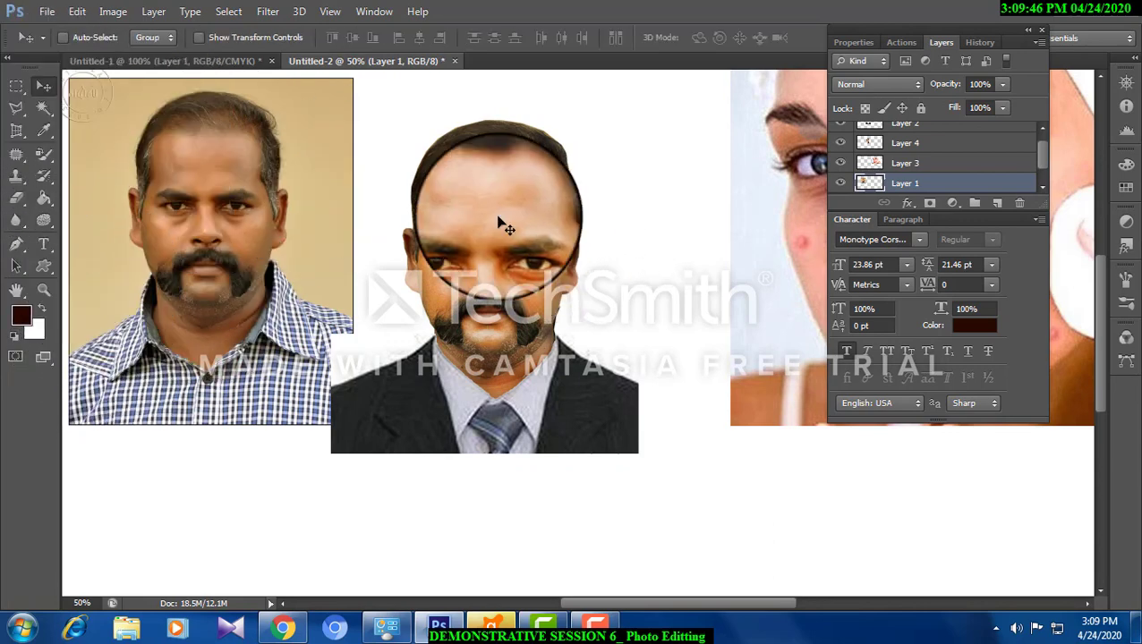
pyautogui.rightClick(491, 222)
pyautogui.click(526, 229)
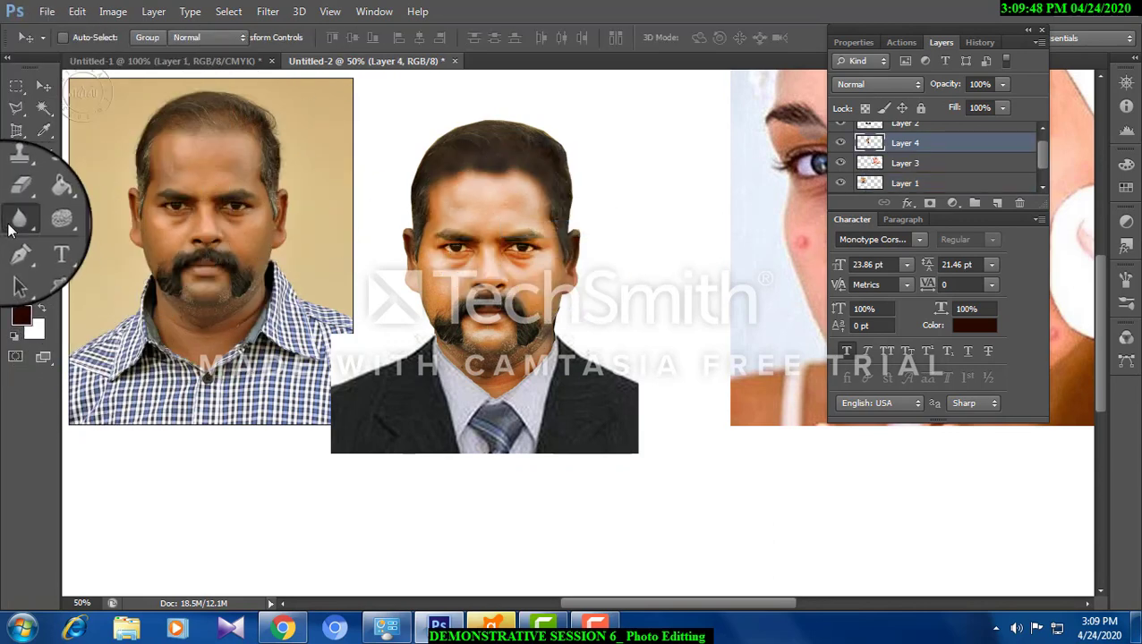
pyautogui.click(47, 222)
pyautogui.click(47, 217)
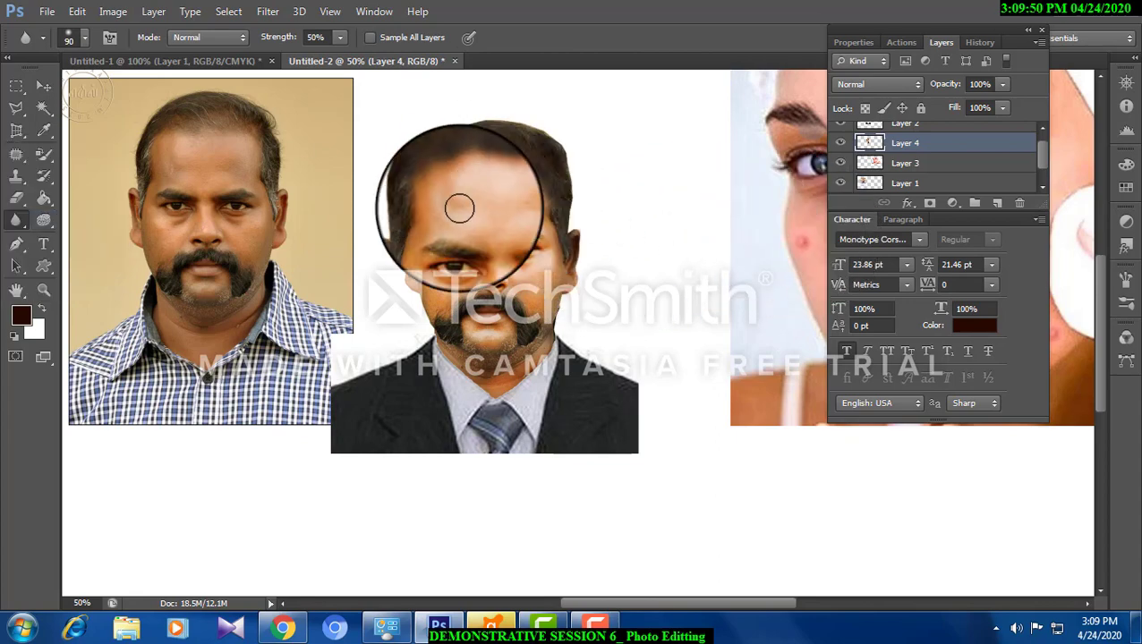
pyautogui.moveTo(459, 210)
pyautogui.mouseDown()
pyautogui.moveTo(478, 289)
pyautogui.moveTo(475, 232)
pyautogui.moveTo(490, 322)
pyautogui.moveTo(507, 239)
pyautogui.moveTo(534, 313)
pyautogui.moveTo(531, 228)
pyautogui.moveTo(493, 244)
pyautogui.moveTo(426, 332)
pyautogui.moveTo(427, 301)
pyautogui.moveTo(433, 318)
pyautogui.moveTo(460, 247)
pyautogui.mouseUp()
# Raise the Blur tool's strength to 95% and smooth the nose and cheek area on Layer 4.
pyautogui.click(341, 39)
pyautogui.moveTo(345, 57); pyautogui.dragTo(378, 55)
pyautogui.click(488, 308)
pyautogui.moveTo(477, 306)
pyautogui.mouseDown()
pyautogui.moveTo(458, 205)
pyautogui.moveTo(450, 306)
pyautogui.moveTo(508, 241)
pyautogui.moveTo(503, 207)
pyautogui.moveTo(496, 226)
pyautogui.moveTo(527, 286)
pyautogui.moveTo(491, 216)
pyautogui.moveTo(483, 318)
pyautogui.moveTo(502, 353)
pyautogui.moveTo(538, 280)
pyautogui.moveTo(508, 202)
pyautogui.moveTo(534, 284)
pyautogui.moveTo(464, 230)
pyautogui.moveTo(499, 255)
pyautogui.moveTo(447, 245)
pyautogui.moveTo(515, 256)
pyautogui.moveTo(445, 306)
pyautogui.mouseUp()
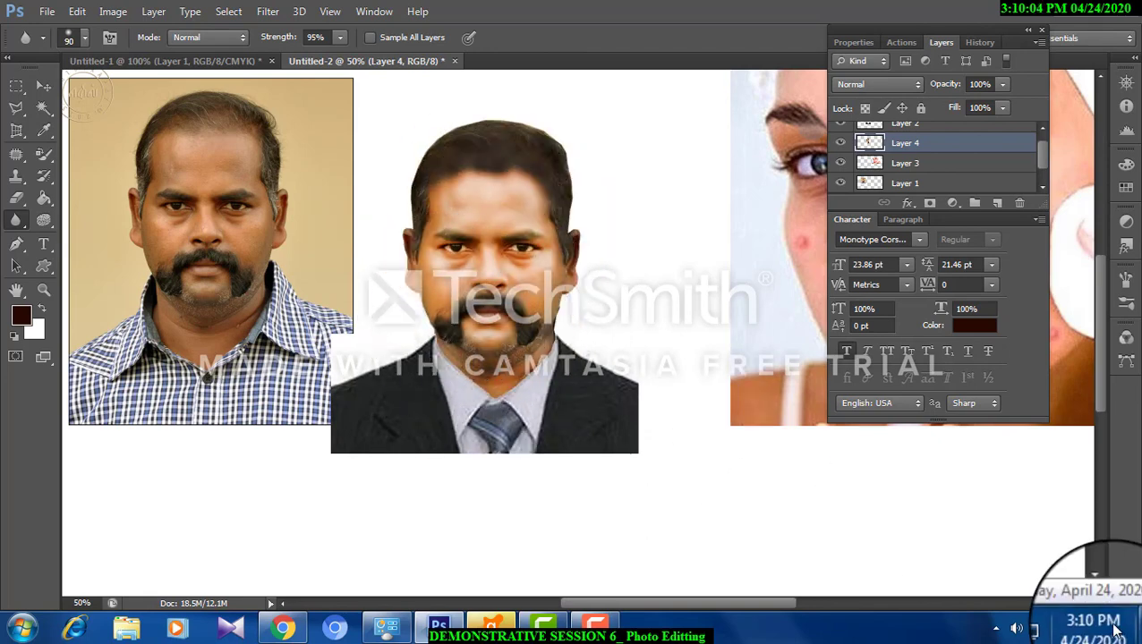
# With Layer 1 active, stroke over the suited man's eyes and nose using the Sharpen tool at 49 px and 50% strength.
pyautogui.click(905, 183)
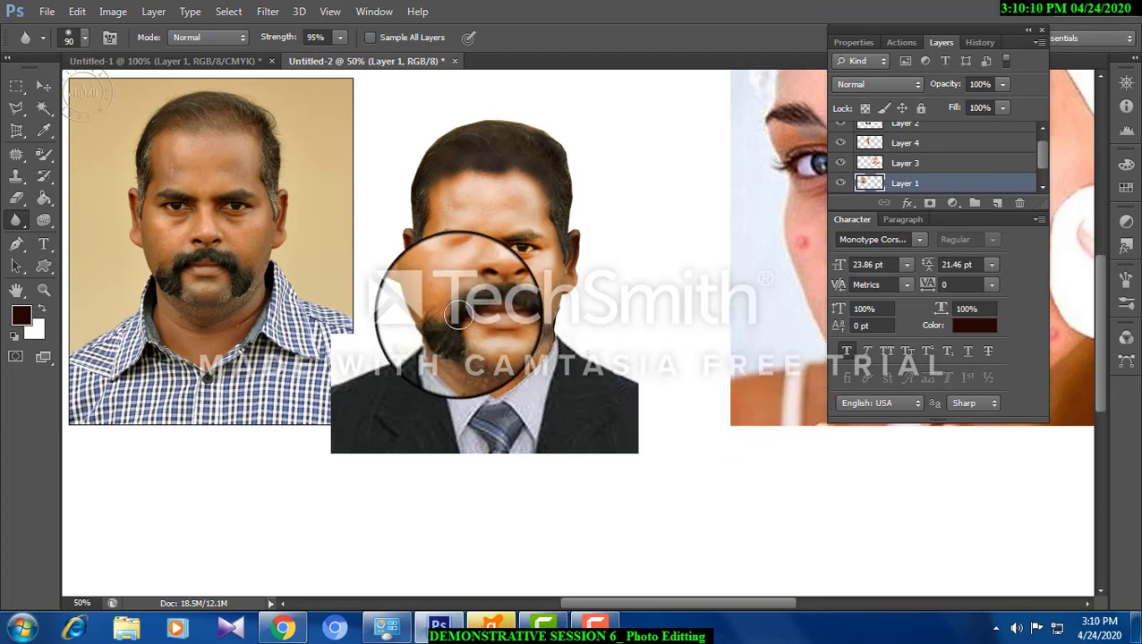
pyautogui.rightClick(18, 222)
pyautogui.click(55, 232)
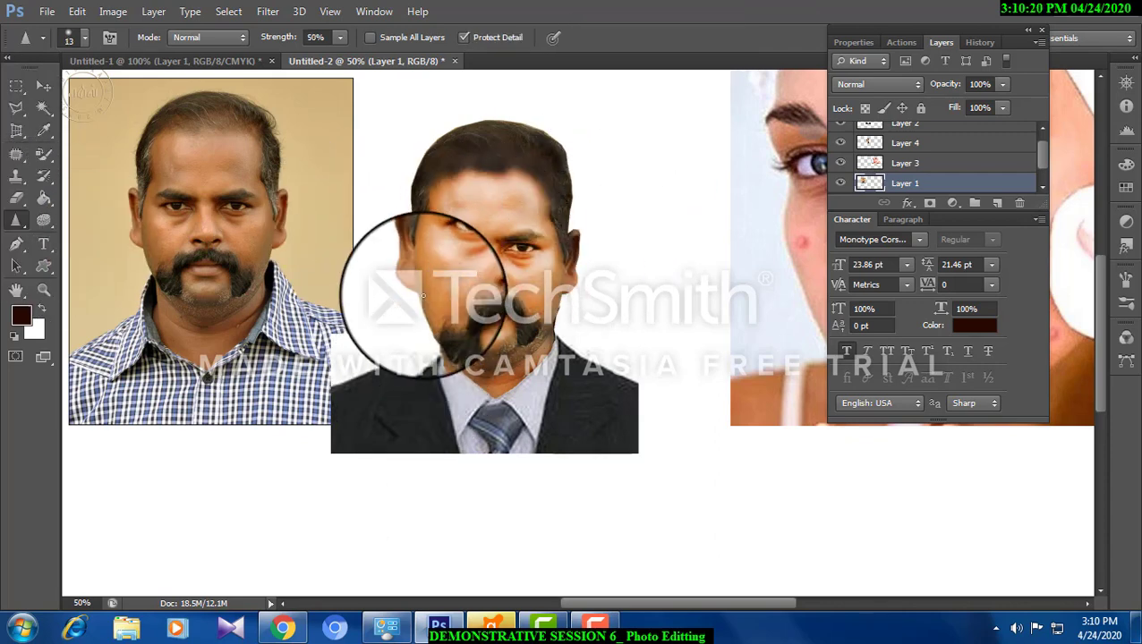
pyautogui.click(71, 37)
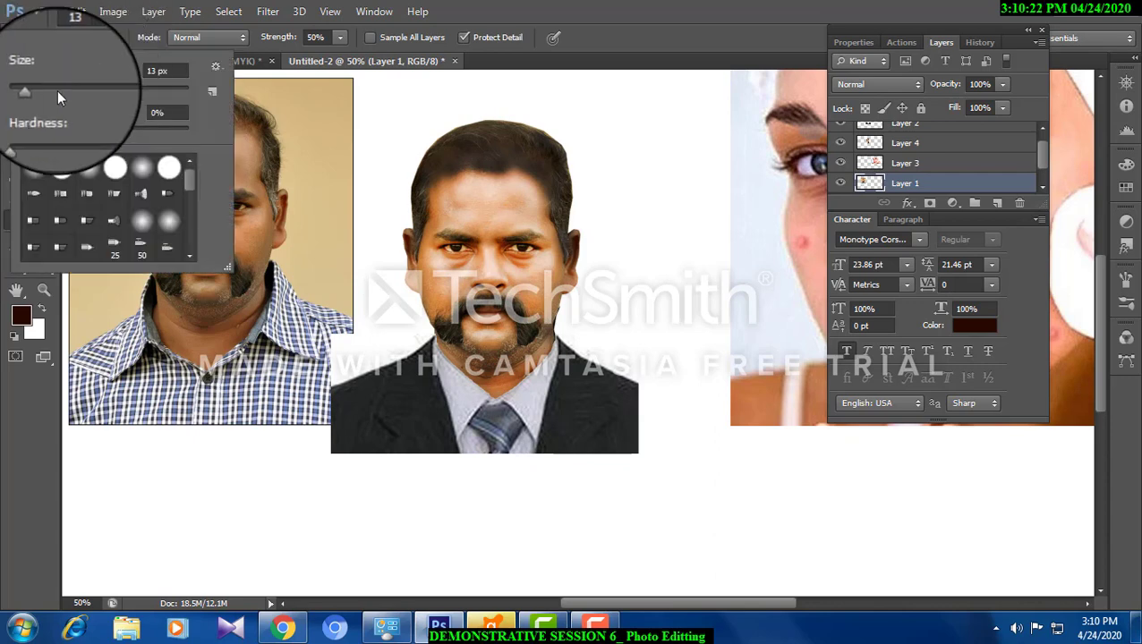
pyautogui.moveTo(57, 90); pyautogui.dragTo(66, 89)
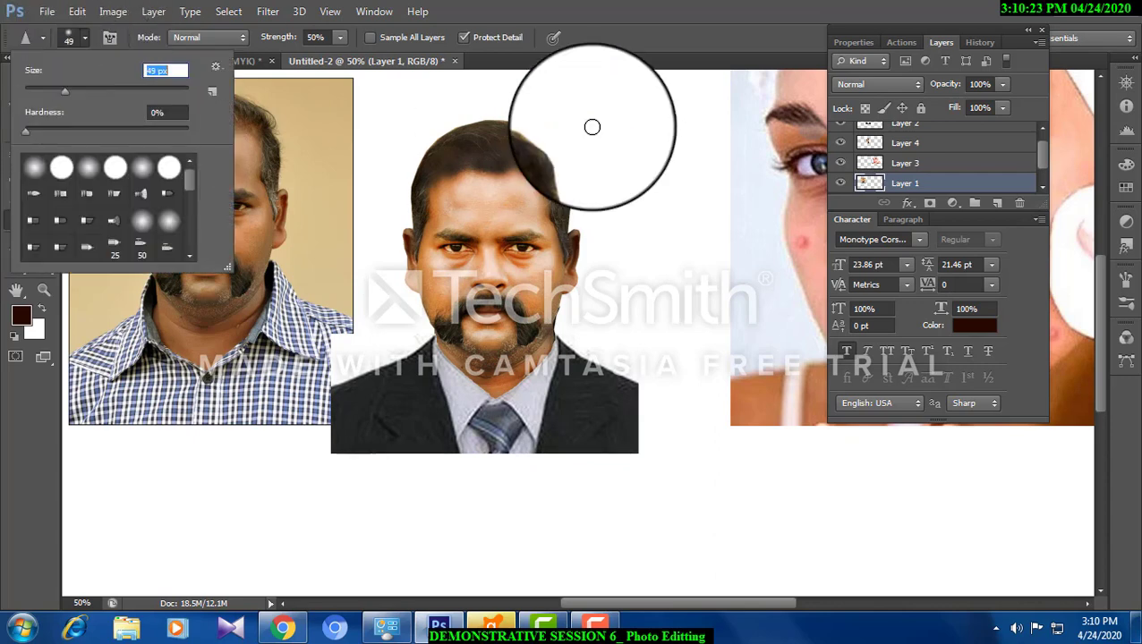
pyautogui.click(472, 240)
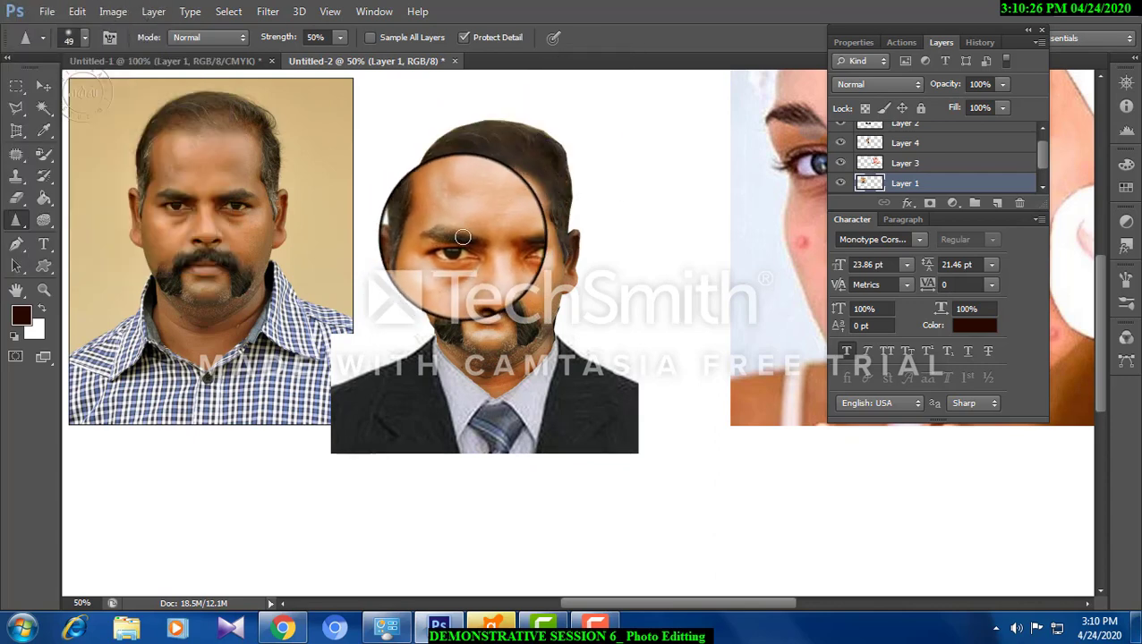
pyautogui.moveTo(464, 235)
pyautogui.mouseDown()
pyautogui.moveTo(568, 313)
pyautogui.moveTo(532, 315)
pyautogui.moveTo(525, 341)
pyautogui.moveTo(508, 307)
pyautogui.moveTo(529, 344)
pyautogui.moveTo(493, 299)
pyautogui.mouseUp()
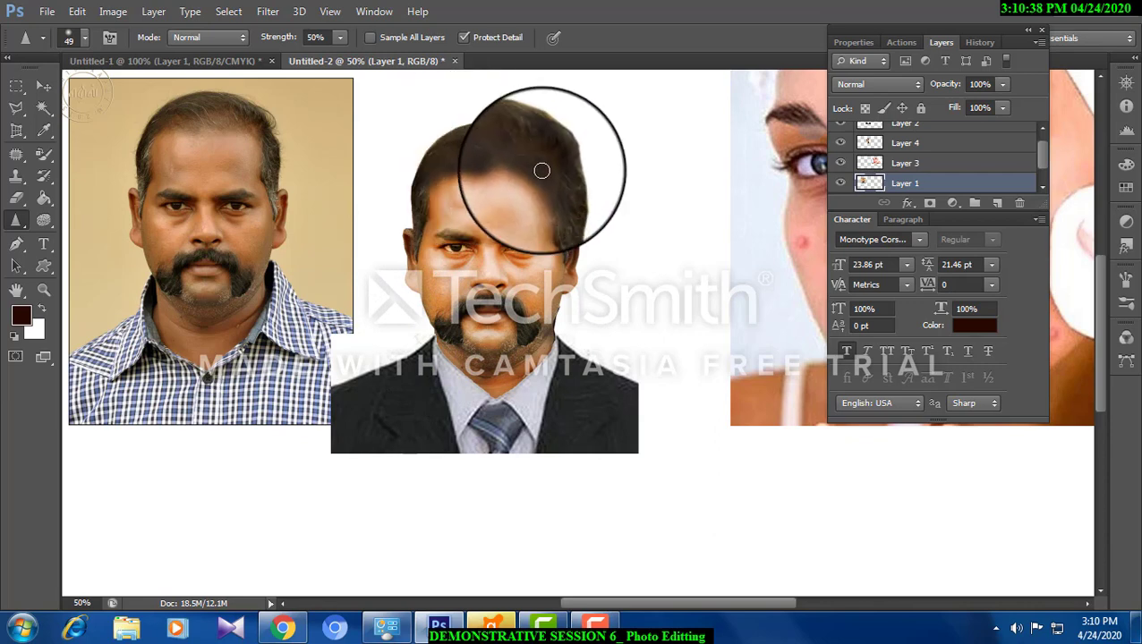
# Raise the Sharpen tool's strength to 75% and sharpen the suited man's face on Layer 4.
pyautogui.click(340, 37)
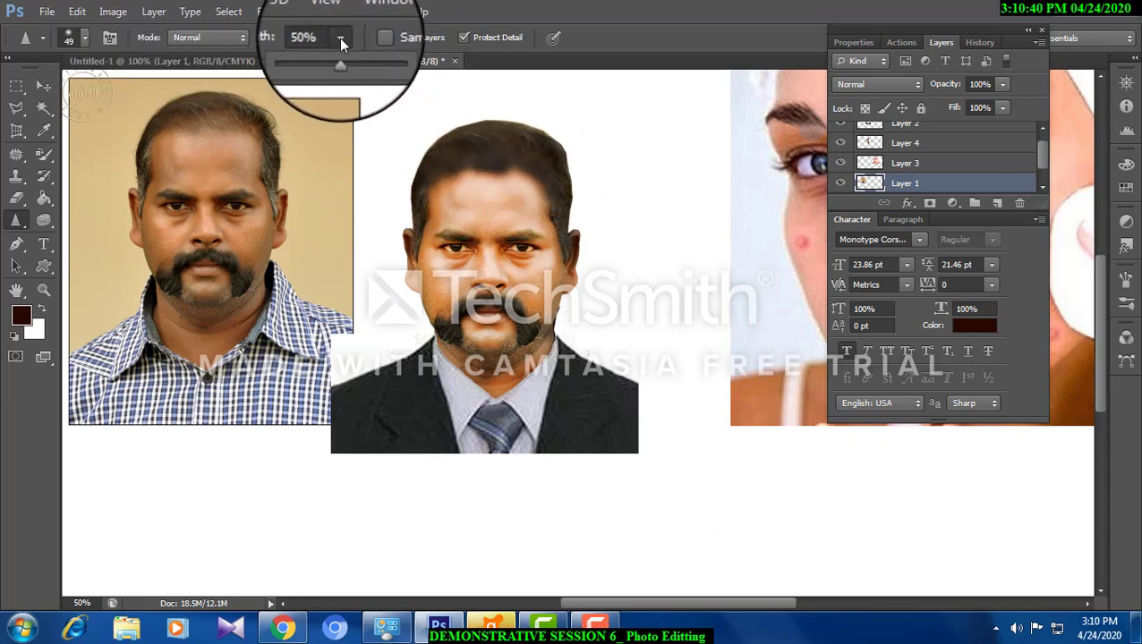
pyautogui.moveTo(336, 66); pyautogui.dragTo(363, 65)
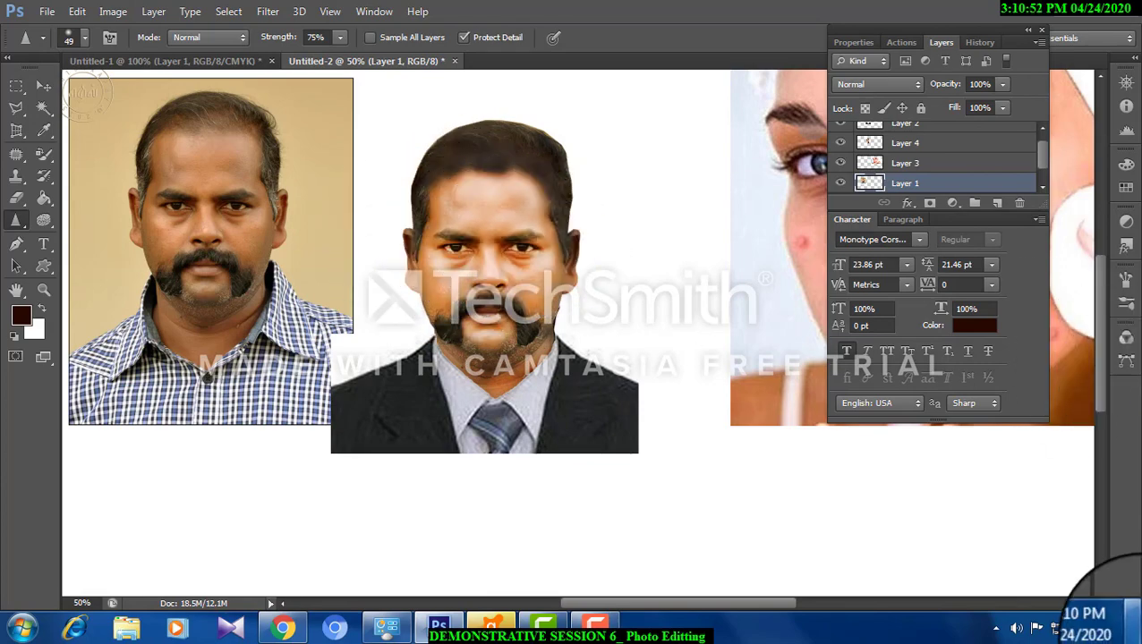
pyautogui.moveTo(1134, 626)
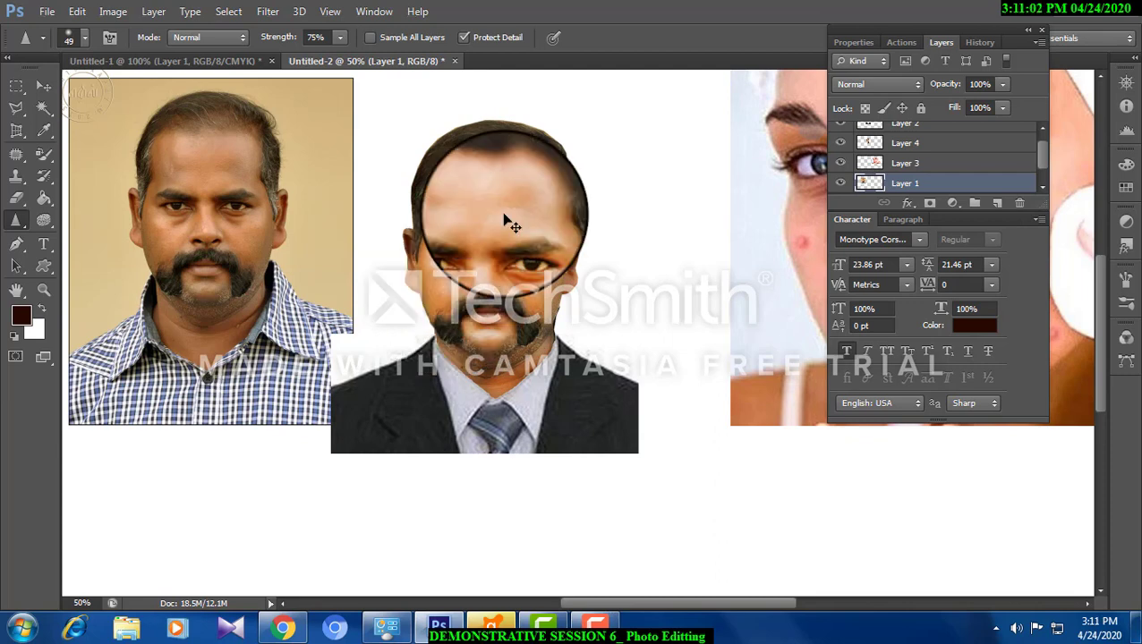
pyautogui.rightClick(493, 263)
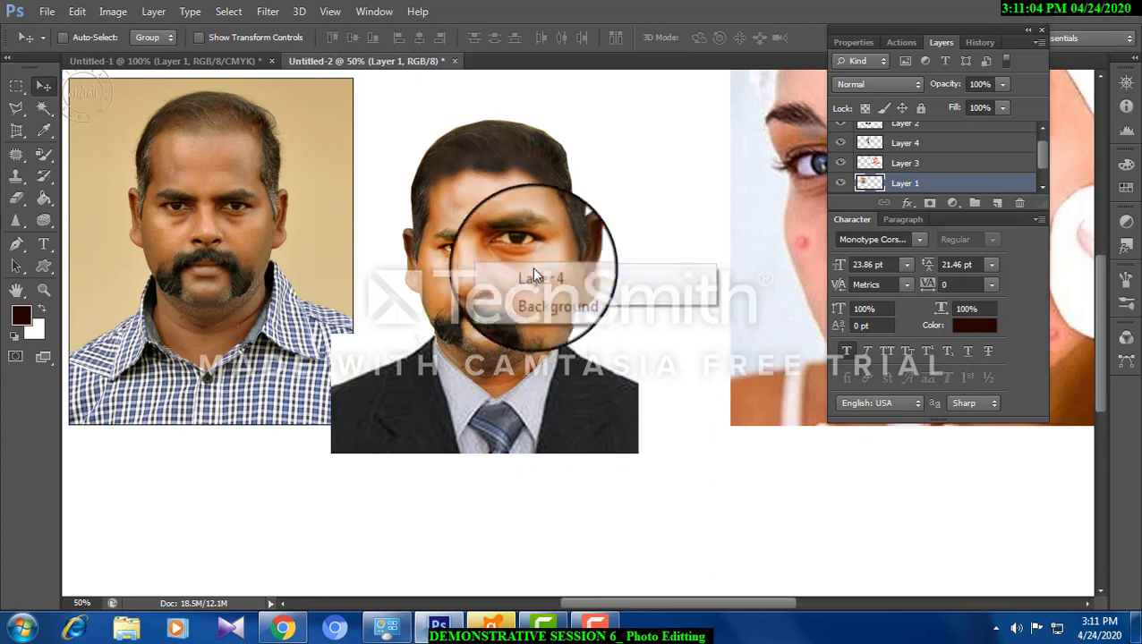
pyautogui.click(533, 272)
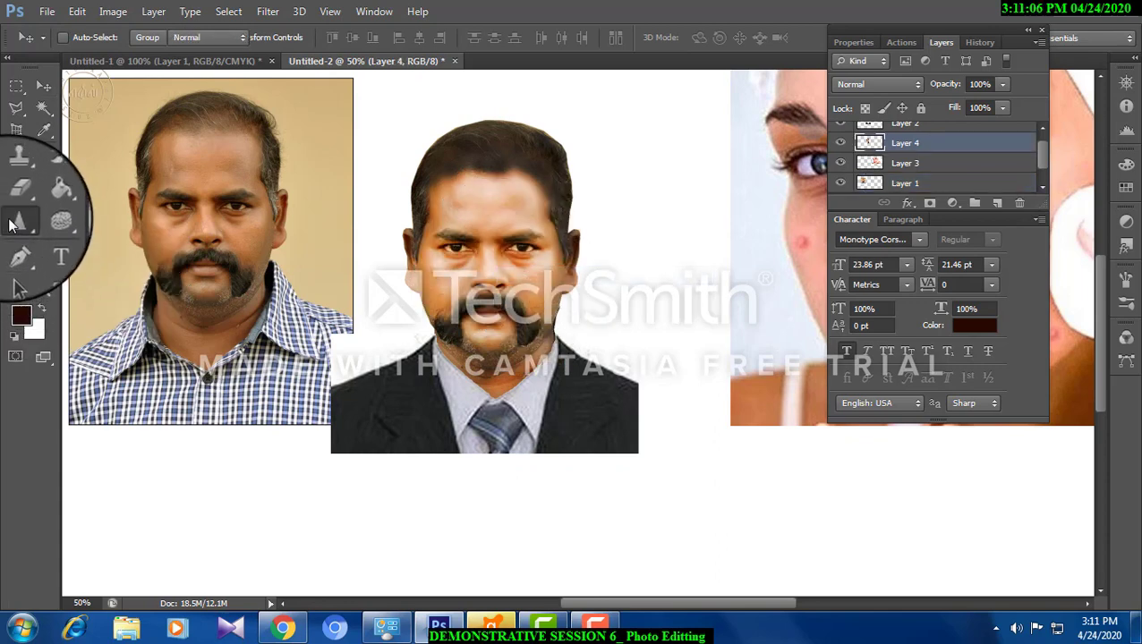
pyautogui.click(14, 222)
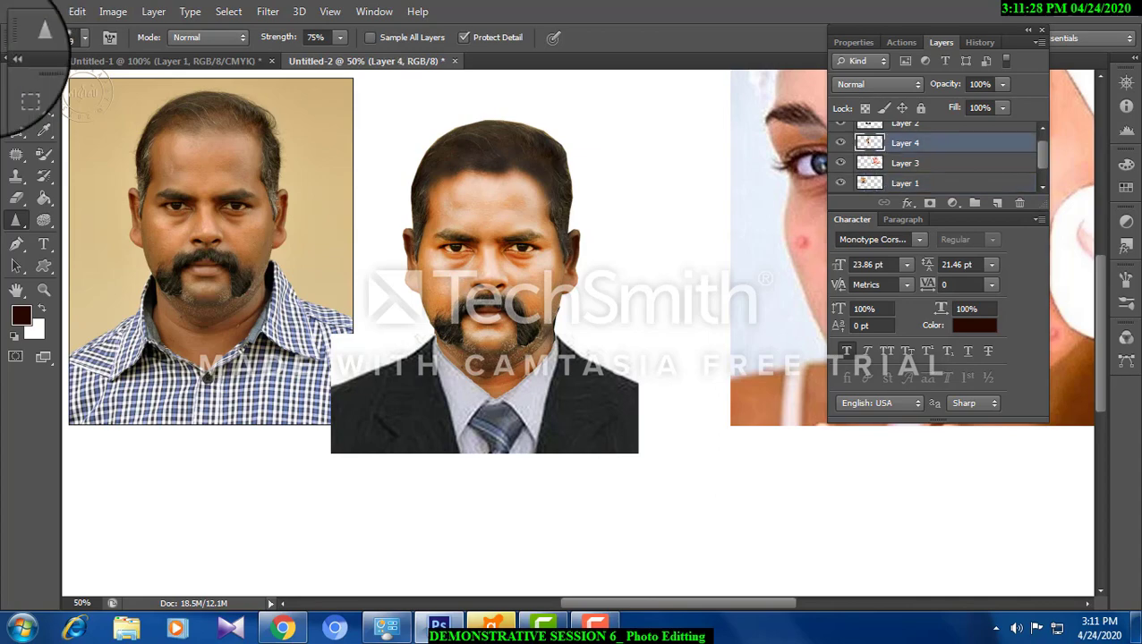
# Magnify the suited man's face to 100% and choose the Smudge tool with a 37 px brush.
pyautogui.click(42, 289)
pyautogui.click(507, 306)
pyautogui.click(508, 306)
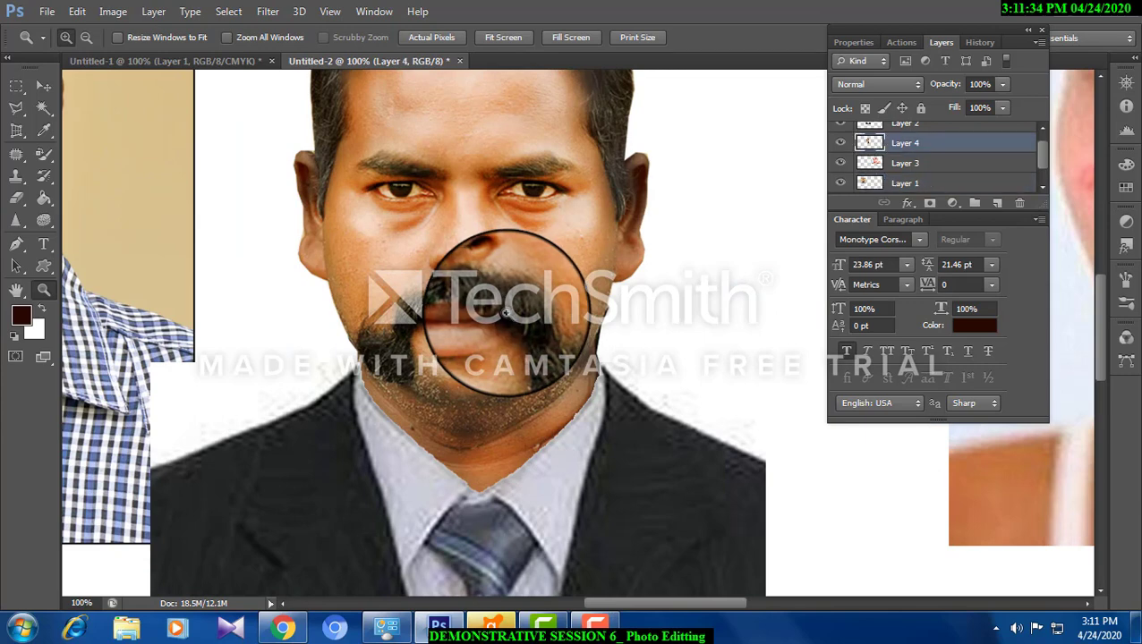
pyautogui.rightClick(19, 223)
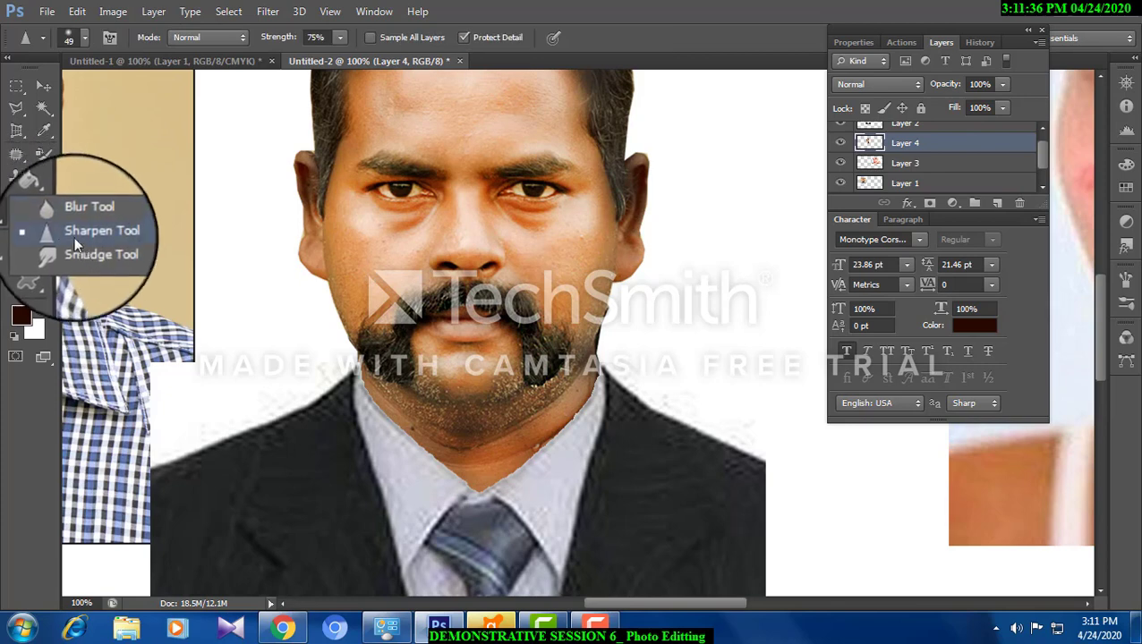
pyautogui.click(84, 252)
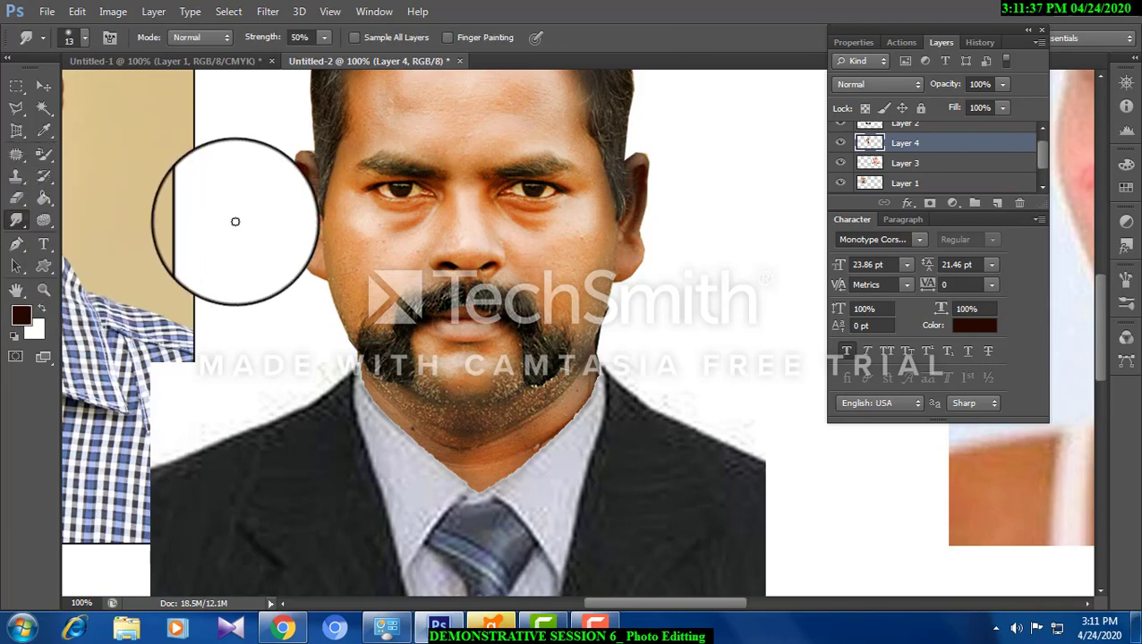
pyautogui.click(85, 38)
pyautogui.moveTo(41, 91)
pyautogui.mouseDown()
pyautogui.moveTo(77, 91)
pyautogui.moveTo(55, 91)
pyautogui.mouseUp()
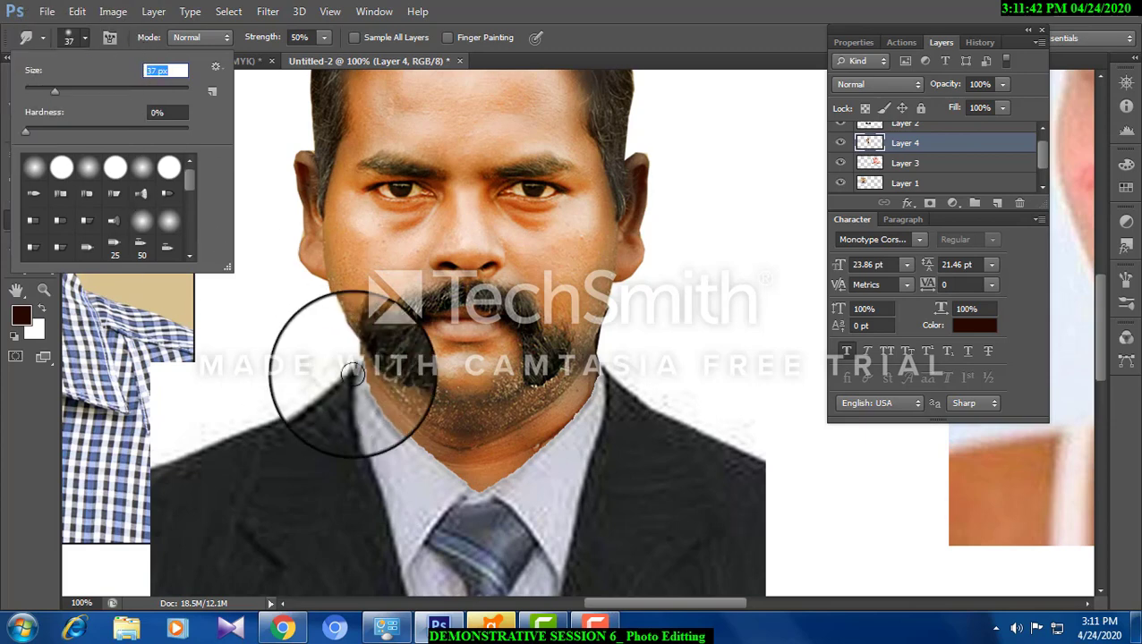
pyautogui.click(275, 288)
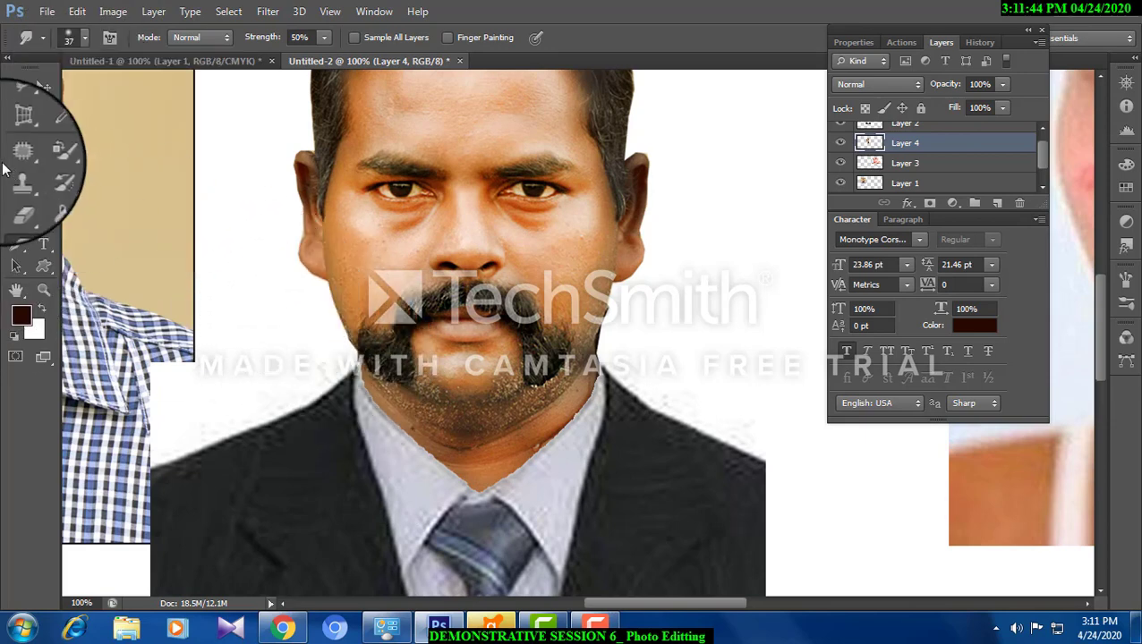
# Try to smudge the shirt collar's edge against the neck on Layer 2 at 50% strength.
pyautogui.click(44, 85)
pyautogui.rightClick(313, 435)
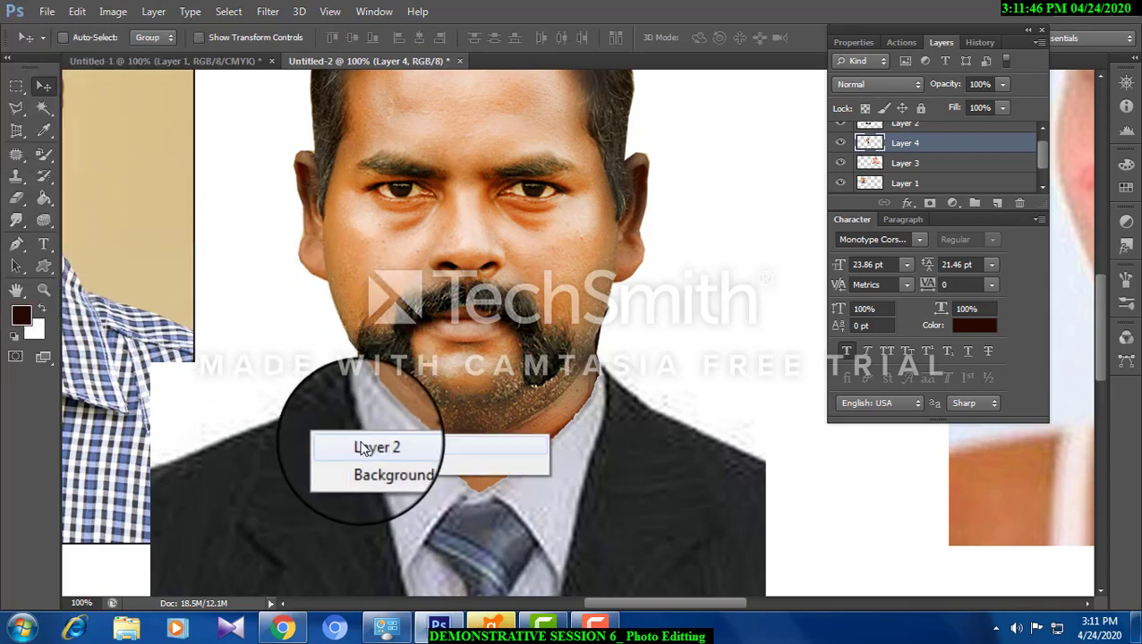
pyautogui.click(364, 448)
pyautogui.click(16, 220)
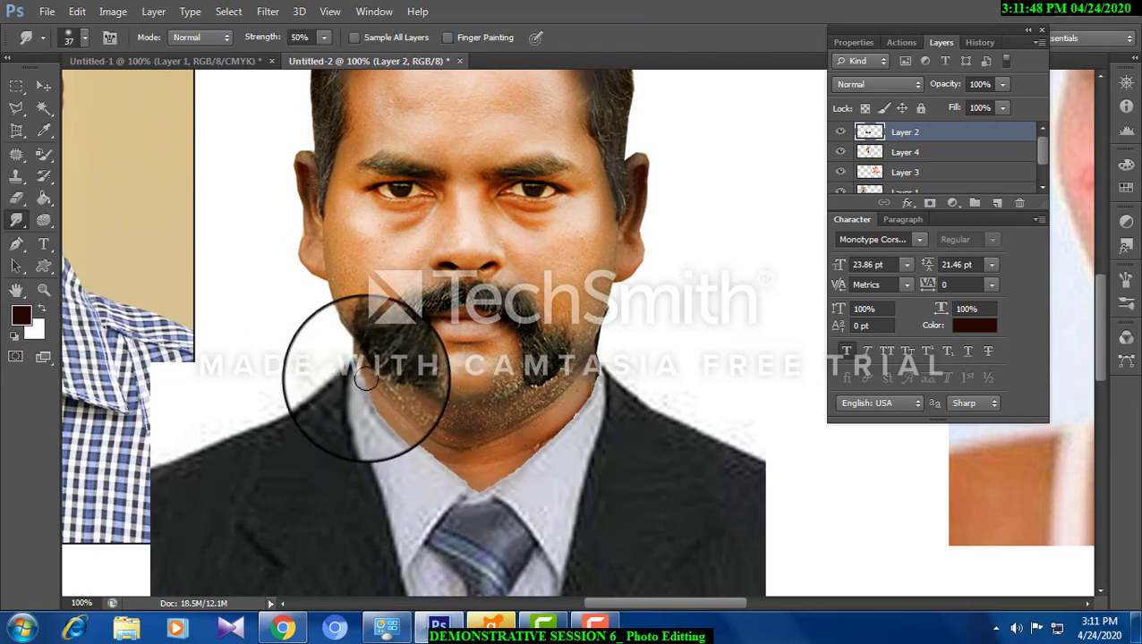
pyautogui.moveTo(366, 378)
pyautogui.mouseDown()
pyautogui.moveTo(390, 425)
pyautogui.moveTo(463, 489)
pyautogui.moveTo(429, 456)
pyautogui.mouseUp()
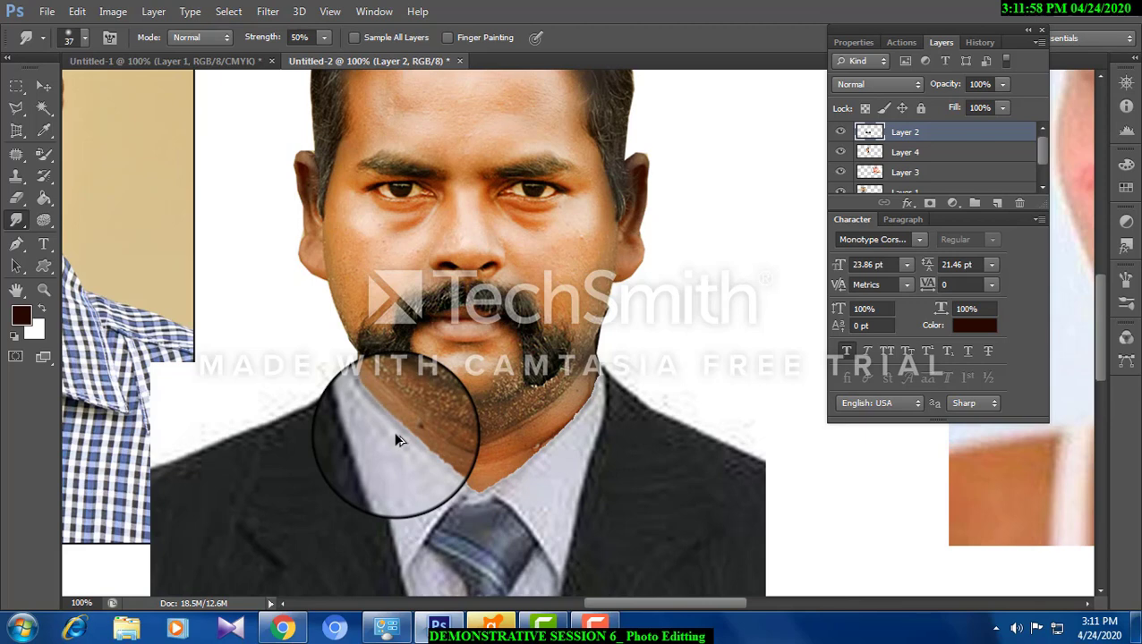
pyautogui.moveTo(398, 438)
pyautogui.mouseDown()
pyautogui.moveTo(391, 386)
pyautogui.moveTo(362, 375)
pyautogui.mouseUp()
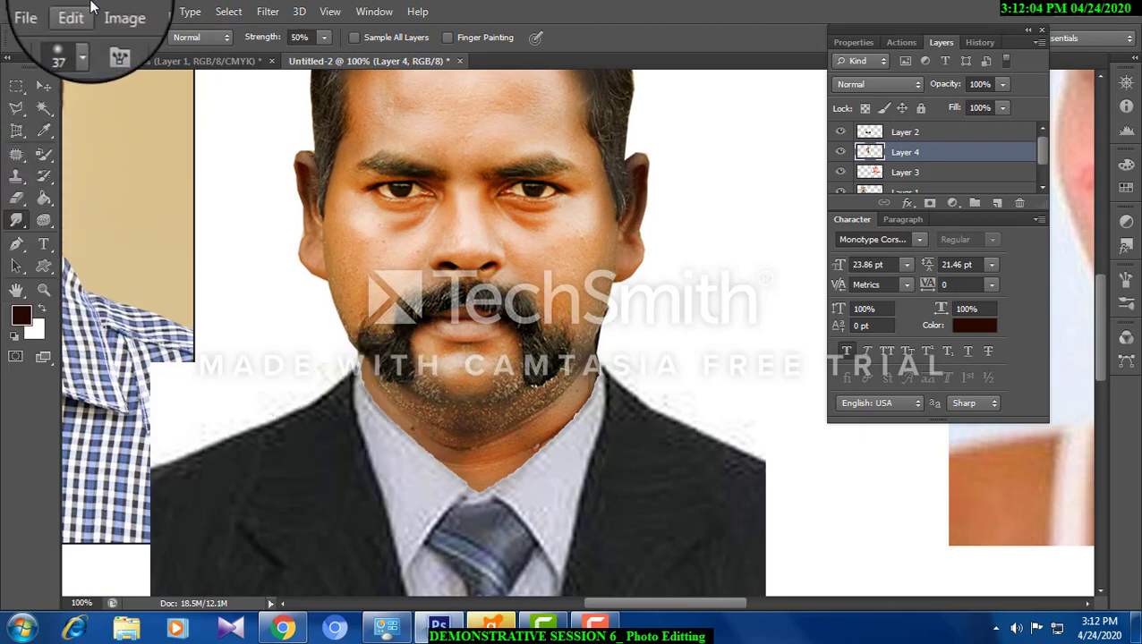
# Make Layer 2 active and smooth the jagged collar edge along the neck with the Smudge tool.
pyautogui.click(44, 85)
pyautogui.rightClick(304, 441)
pyautogui.click(338, 452)
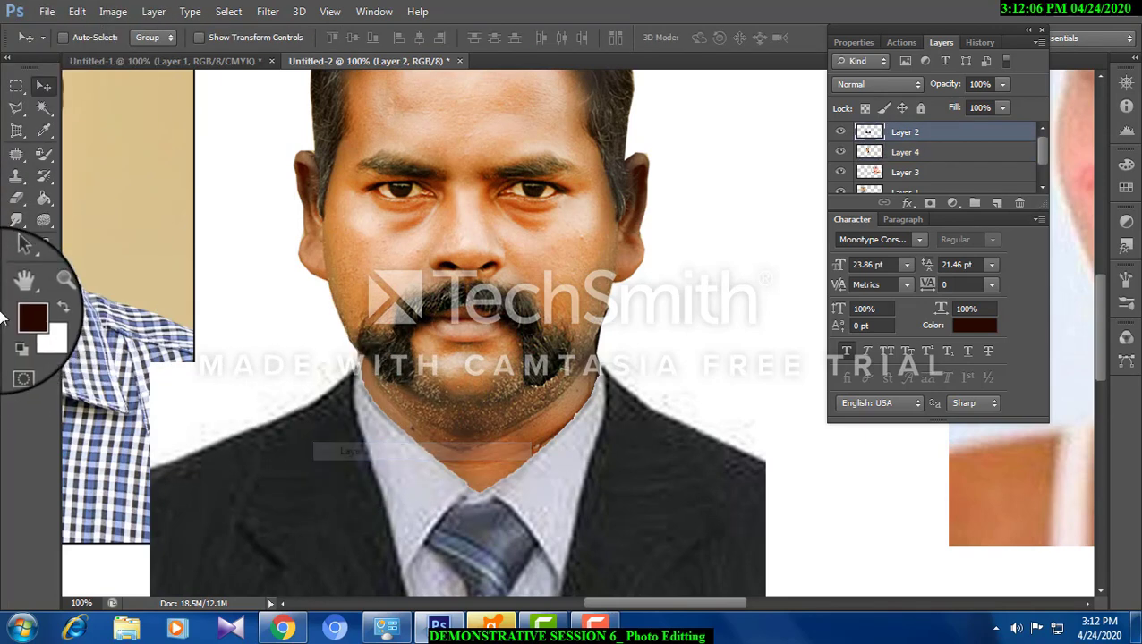
pyautogui.click(16, 220)
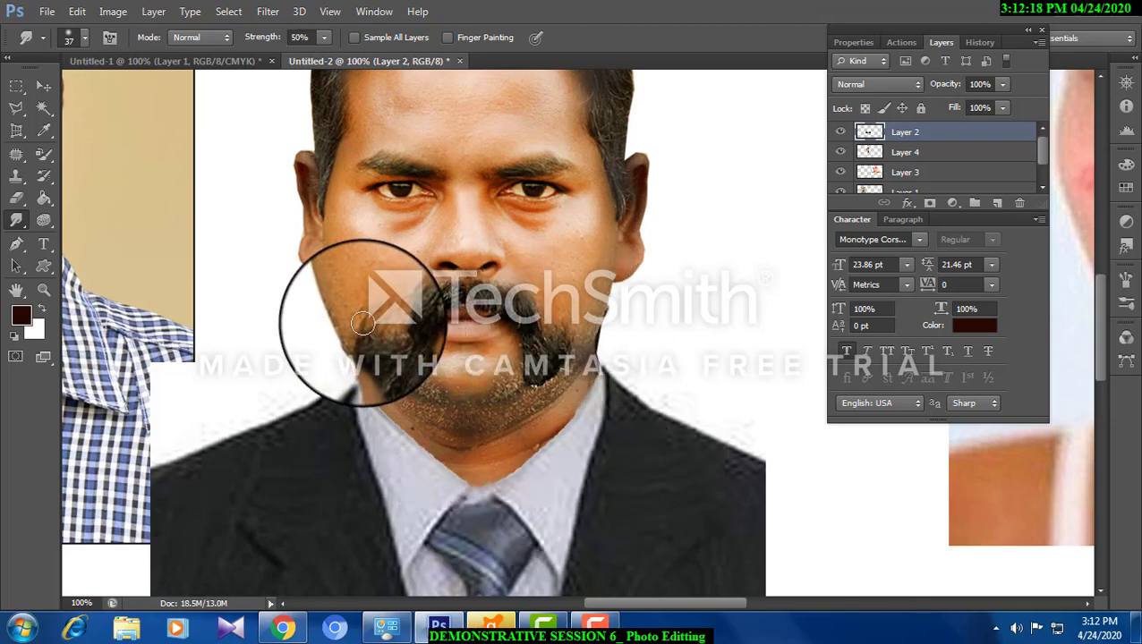
# Switch to Layer 4 and smudge the cheek and jawline beside the moustache with the 37 px brush.
pyautogui.click(44, 86)
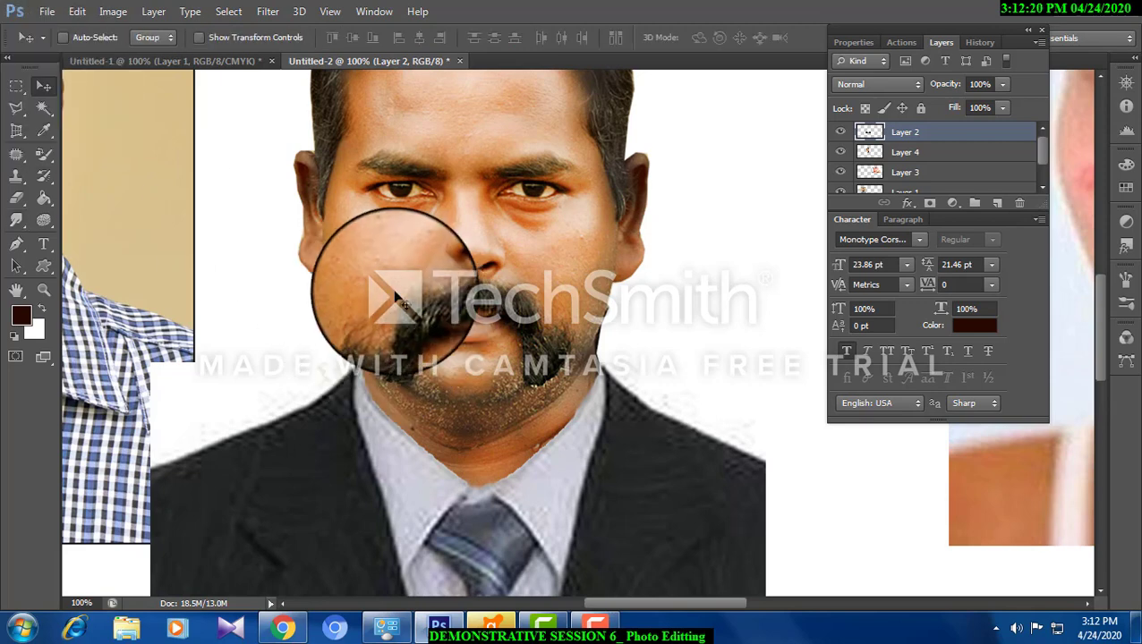
pyautogui.rightClick(389, 282)
pyautogui.click(395, 298)
pyautogui.click(19, 222)
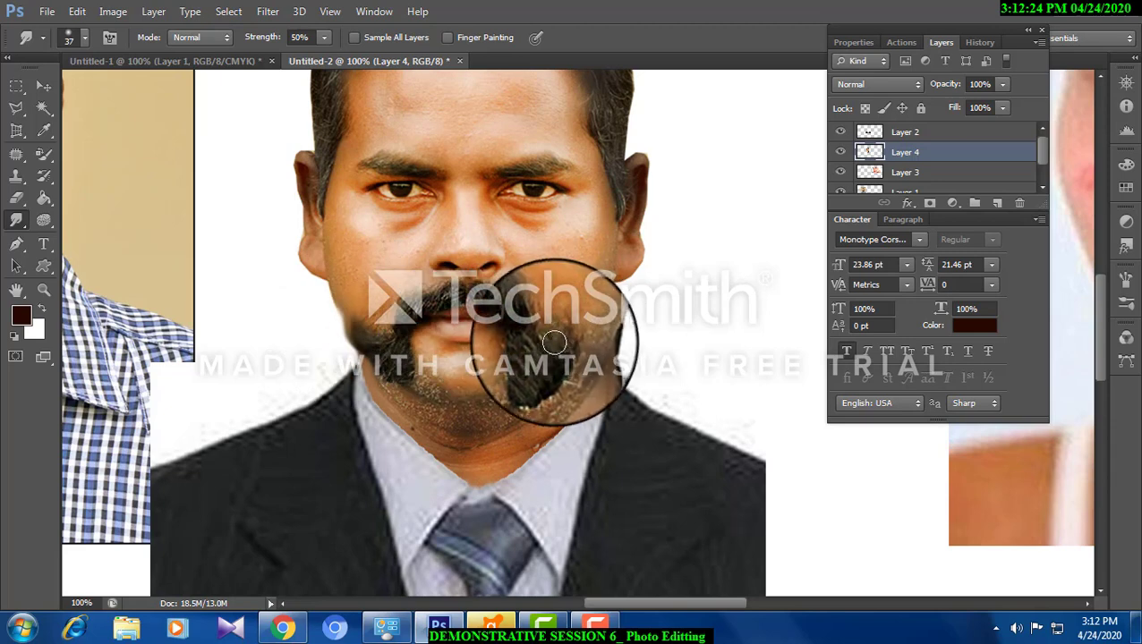
pyautogui.moveTo(553, 341); pyautogui.dragTo(578, 325)
pyautogui.scroll(1, 540, 313)
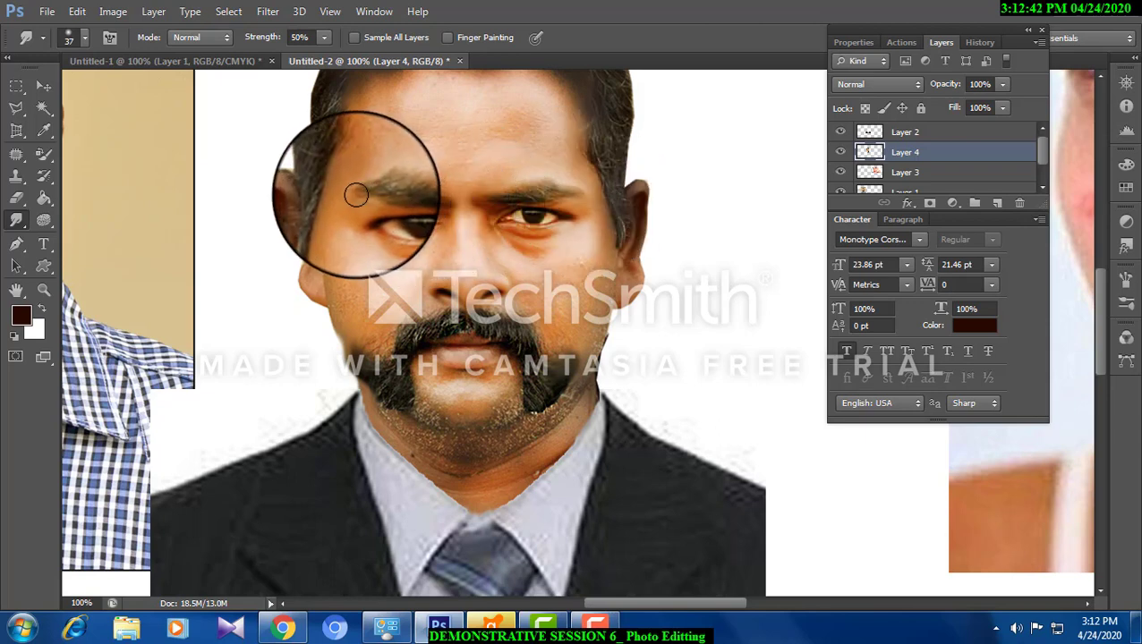
pyautogui.scroll(1, 697, 365)
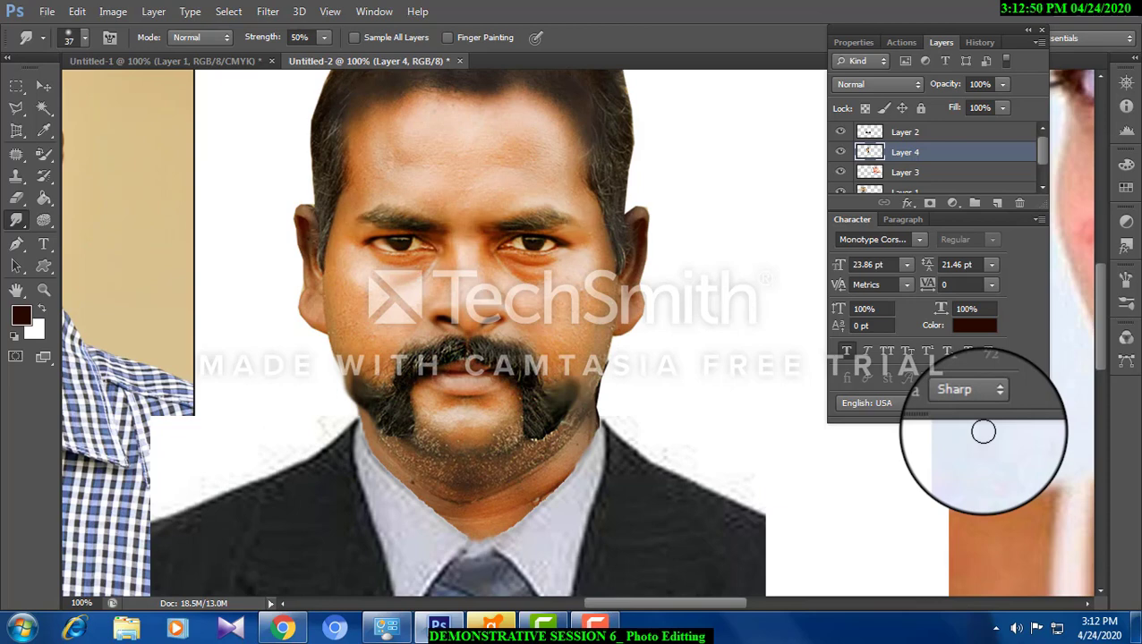
pyautogui.rightClick(16, 229)
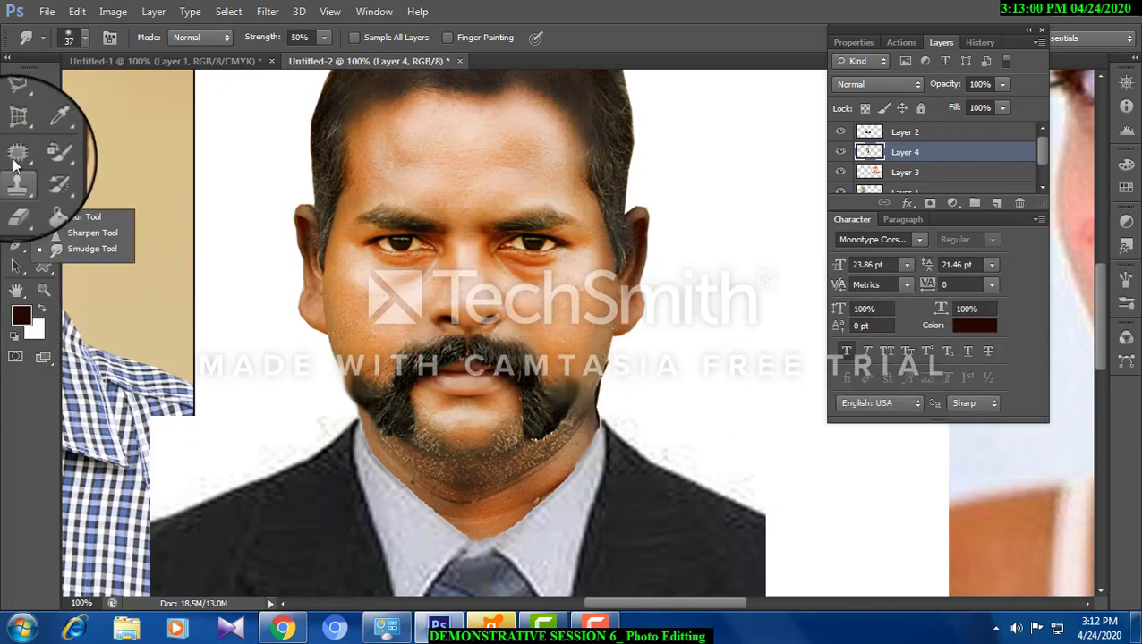
# Tint the suit on Layer 2 with one More Red midtone variation using the Variations adjustment.
pyautogui.scroll(-3, 259, 430)
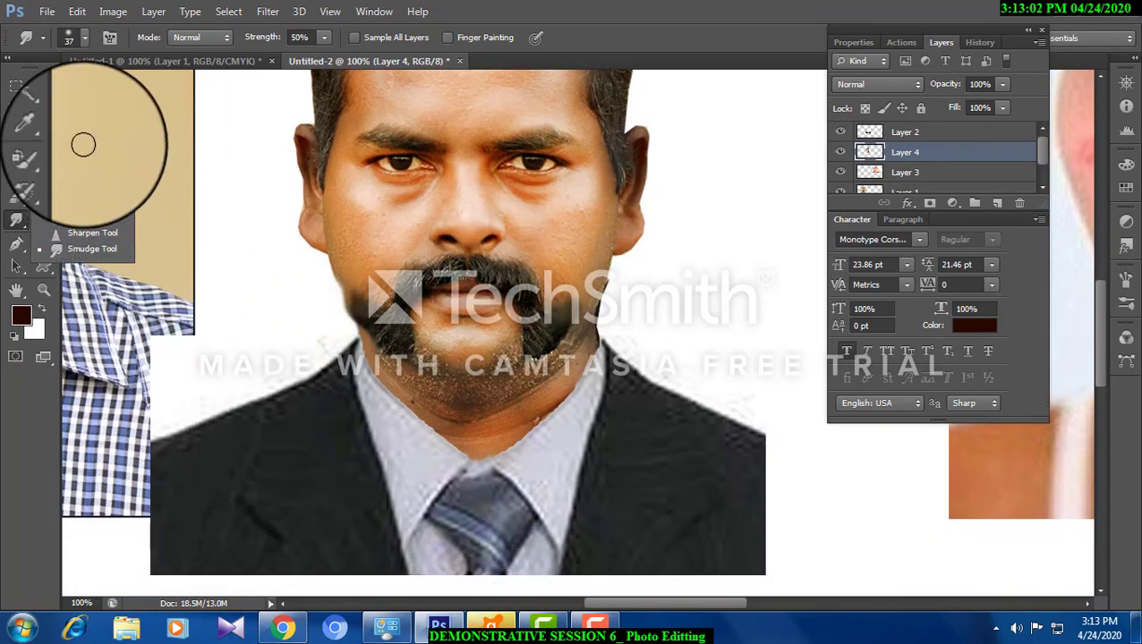
pyautogui.click(43, 86)
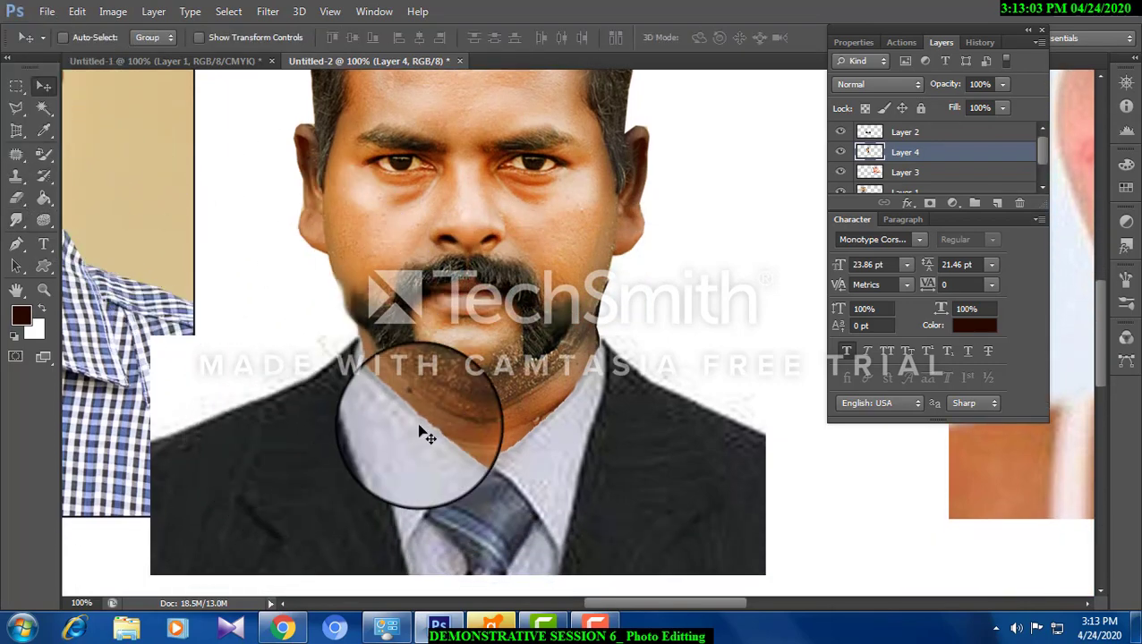
pyautogui.rightClick(324, 437)
pyautogui.click(357, 451)
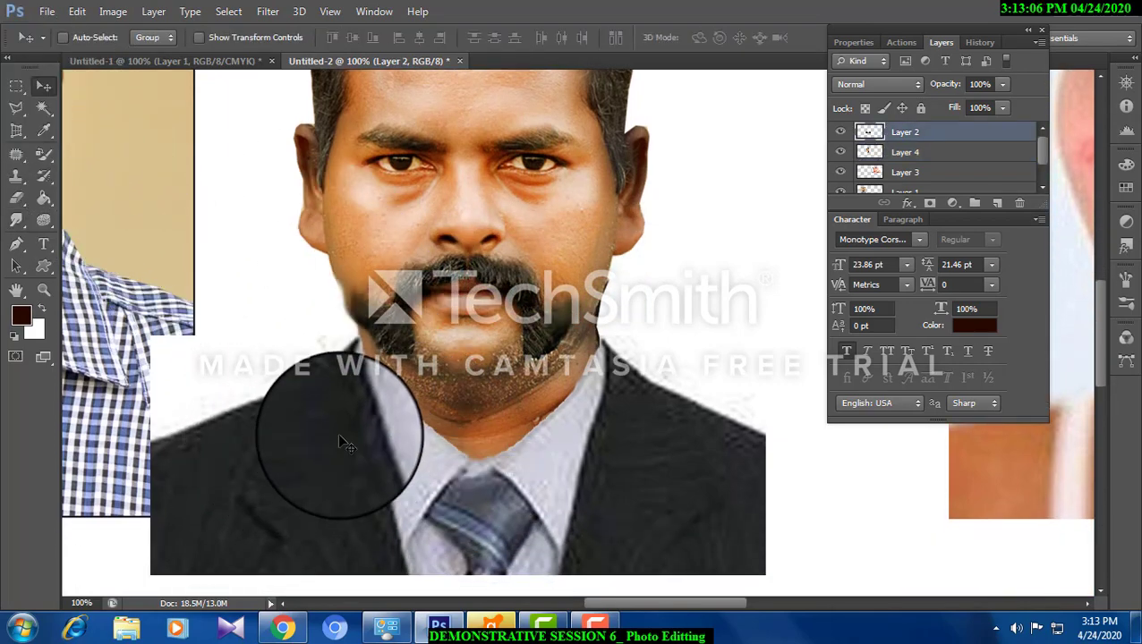
pyautogui.click(113, 13)
pyautogui.moveTo(148, 54)
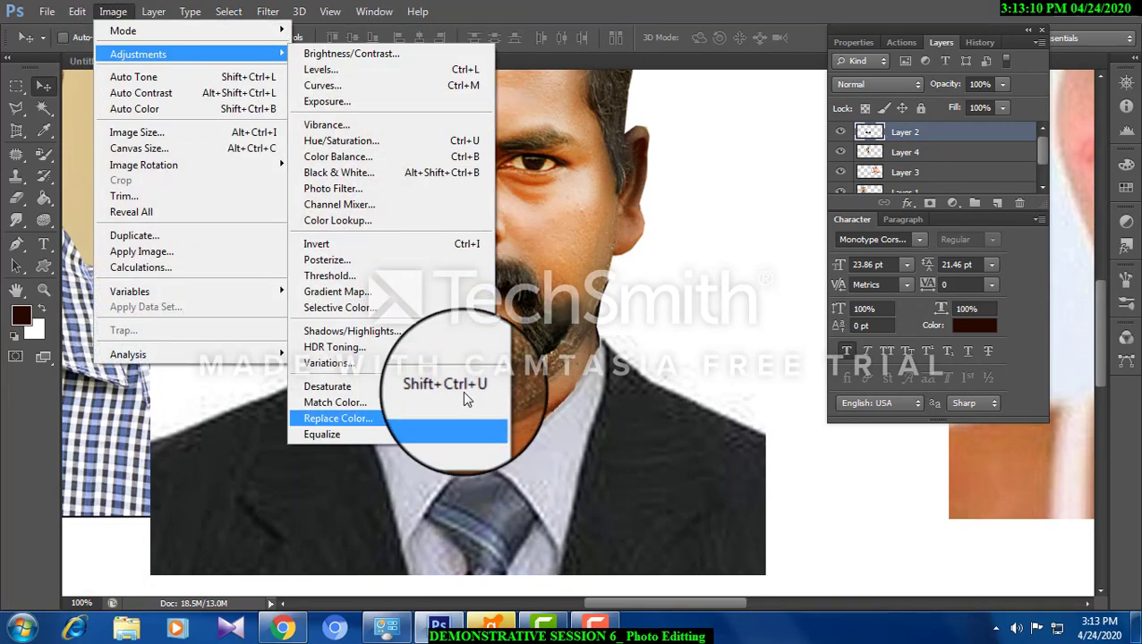
pyautogui.click(455, 367)
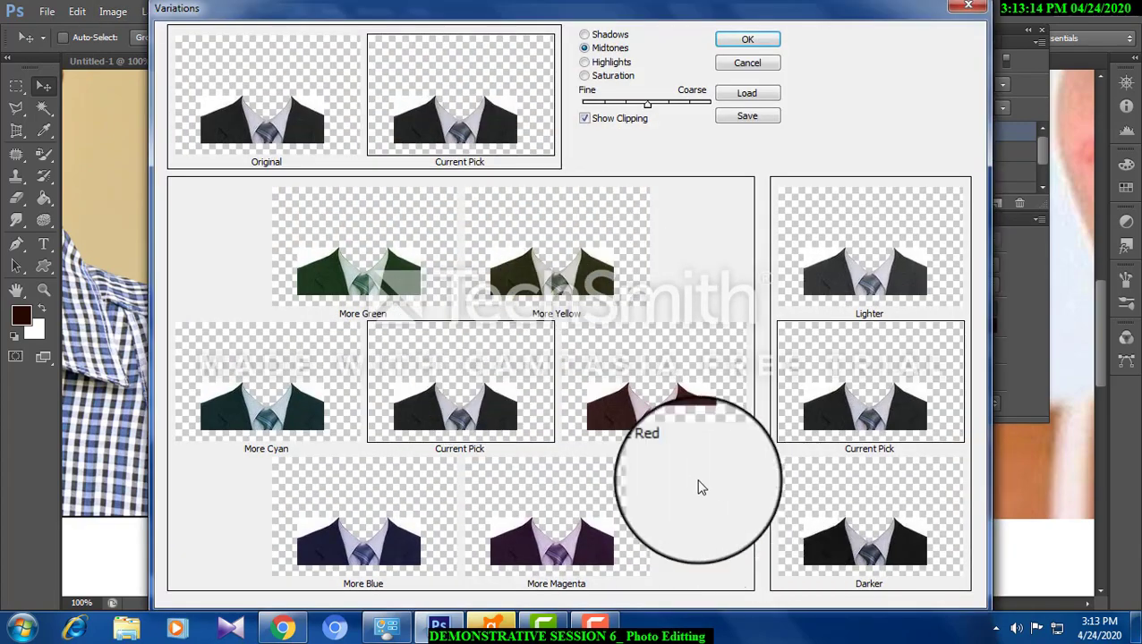
pyautogui.click(667, 408)
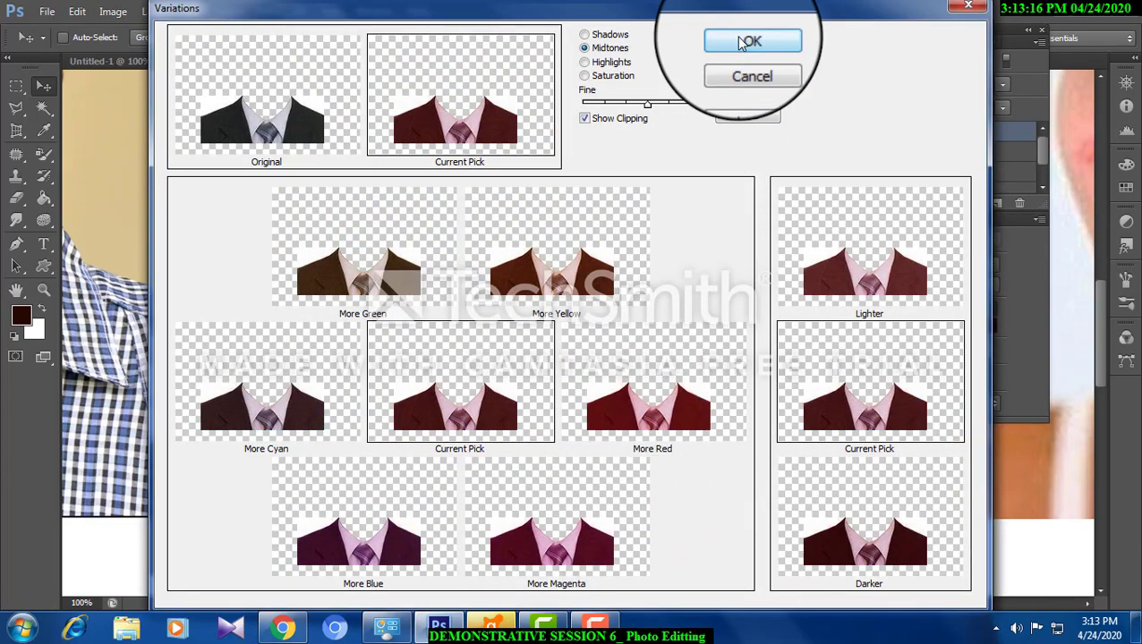
pyautogui.click(747, 40)
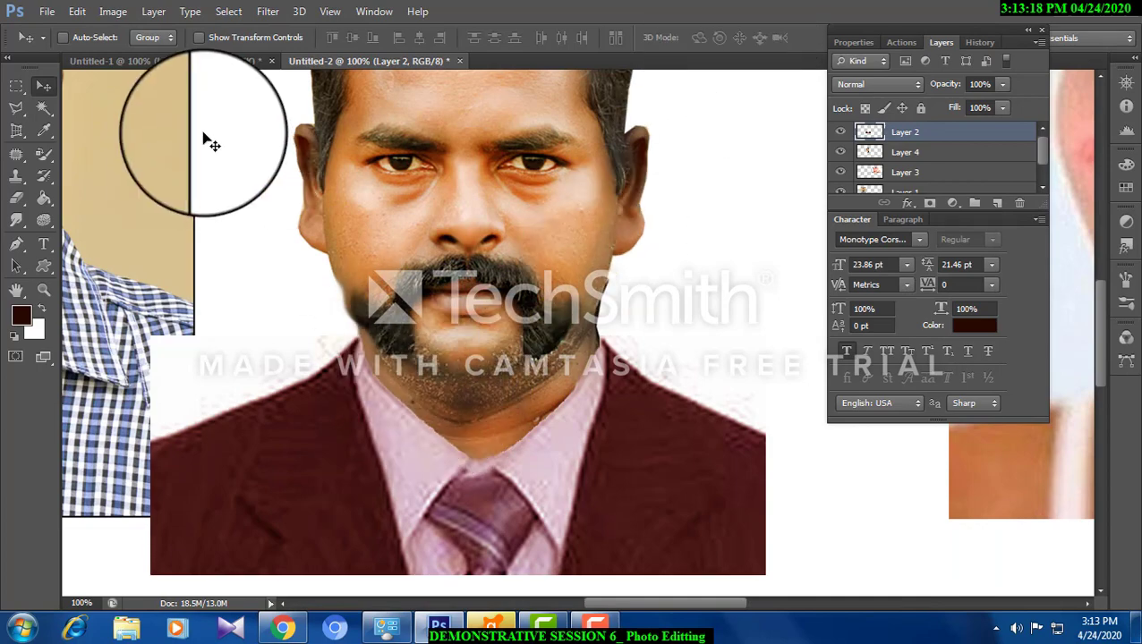
# Shift the suit on Layer 2 to a dark olive green using the More Green and Darker options of Variations.
pyautogui.click(114, 11)
pyautogui.moveTo(184, 51)
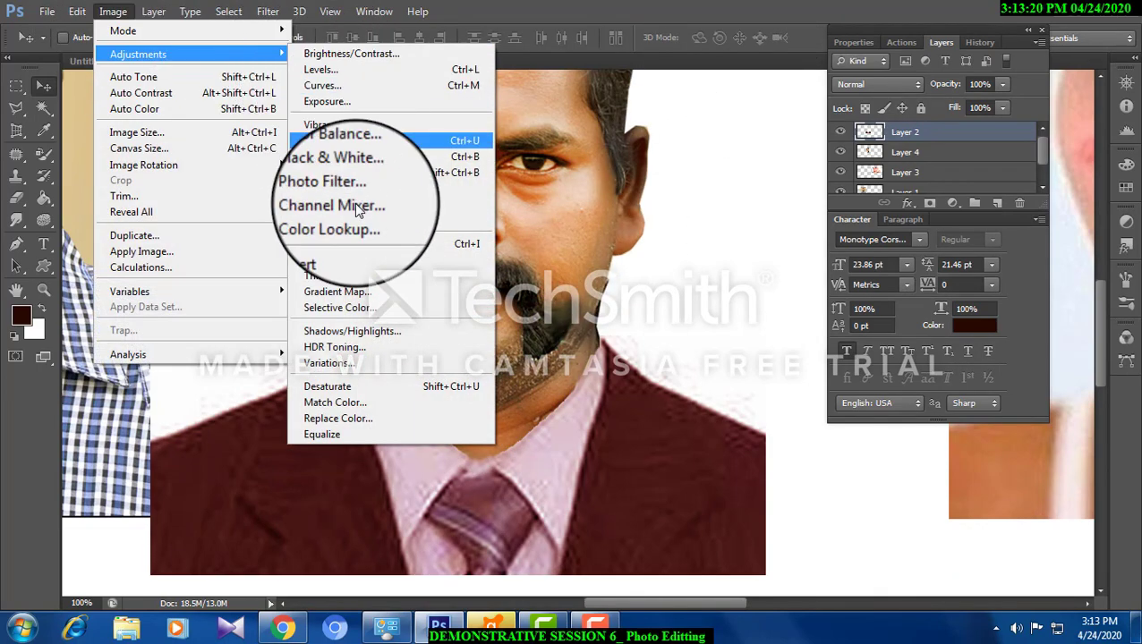
pyautogui.click(352, 361)
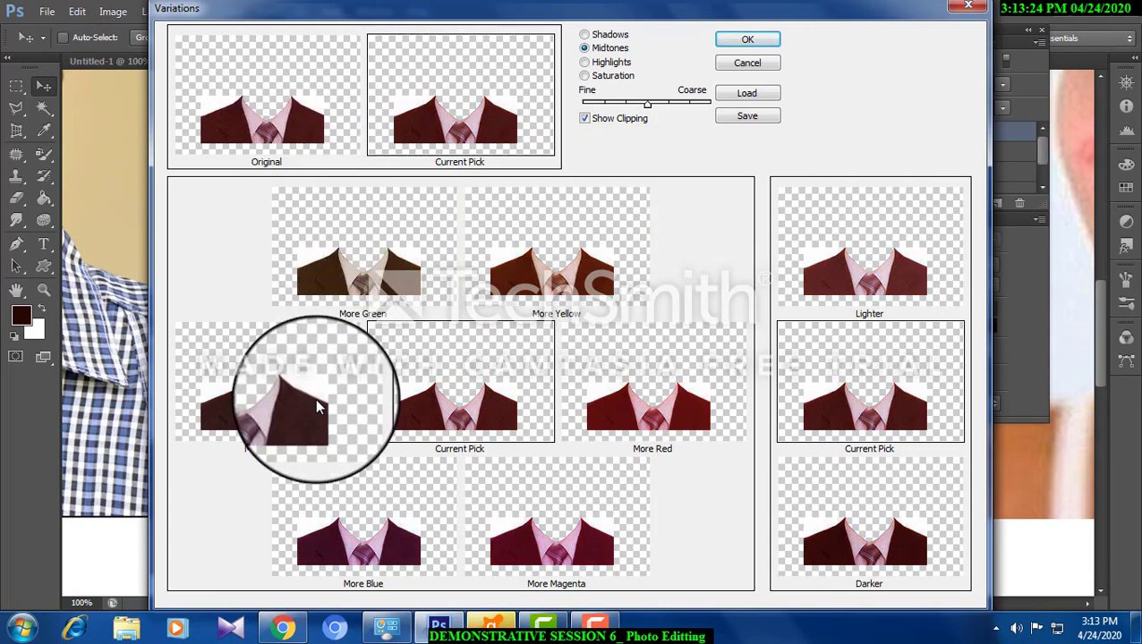
pyautogui.click(325, 273)
pyautogui.click(863, 546)
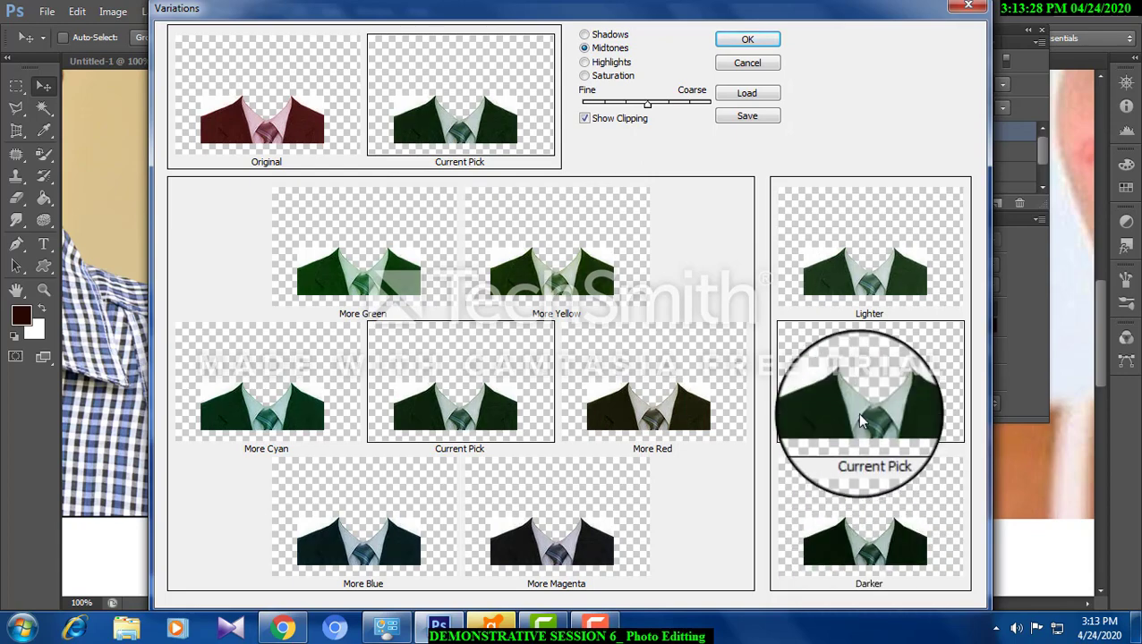
pyautogui.click(756, 39)
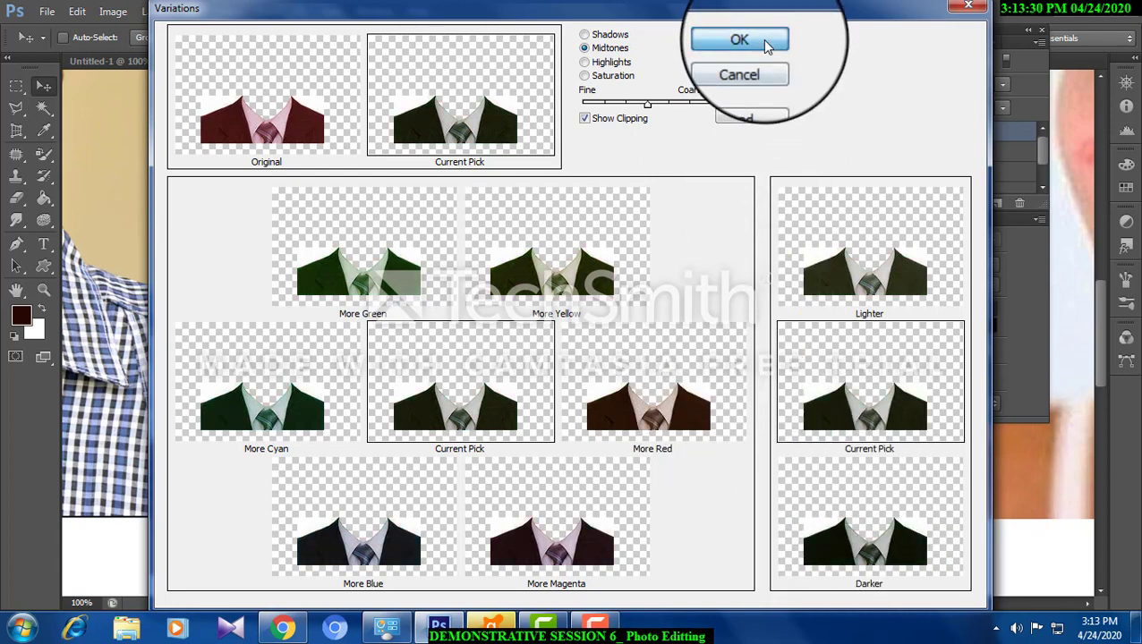
pyautogui.moveTo(560, 408); pyautogui.dragTo(444, 388)
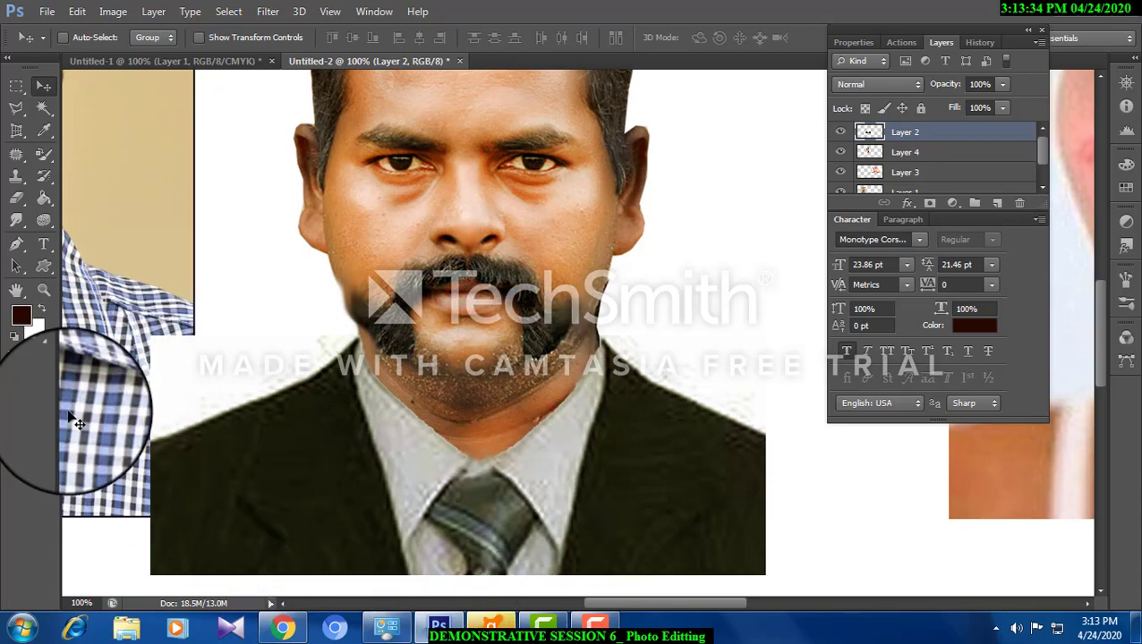
# Try turning the suit on Layer 2 bright green with the More Green option of the Variations adjustment.
pyautogui.click(106, 18)
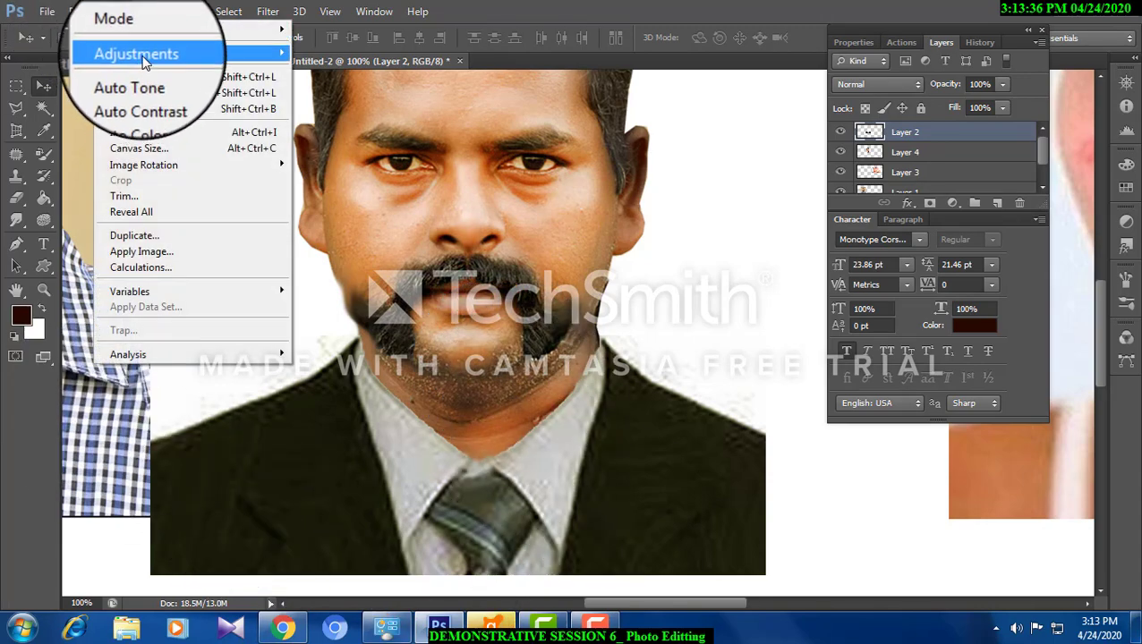
pyautogui.moveTo(138, 54)
pyautogui.click(357, 370)
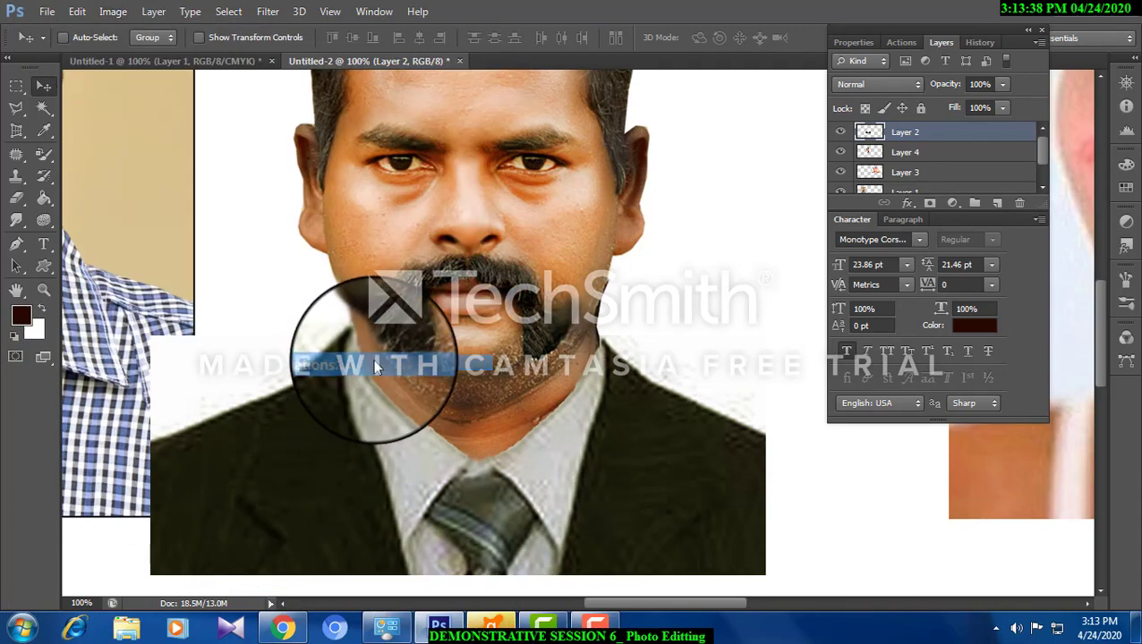
pyautogui.click(394, 268)
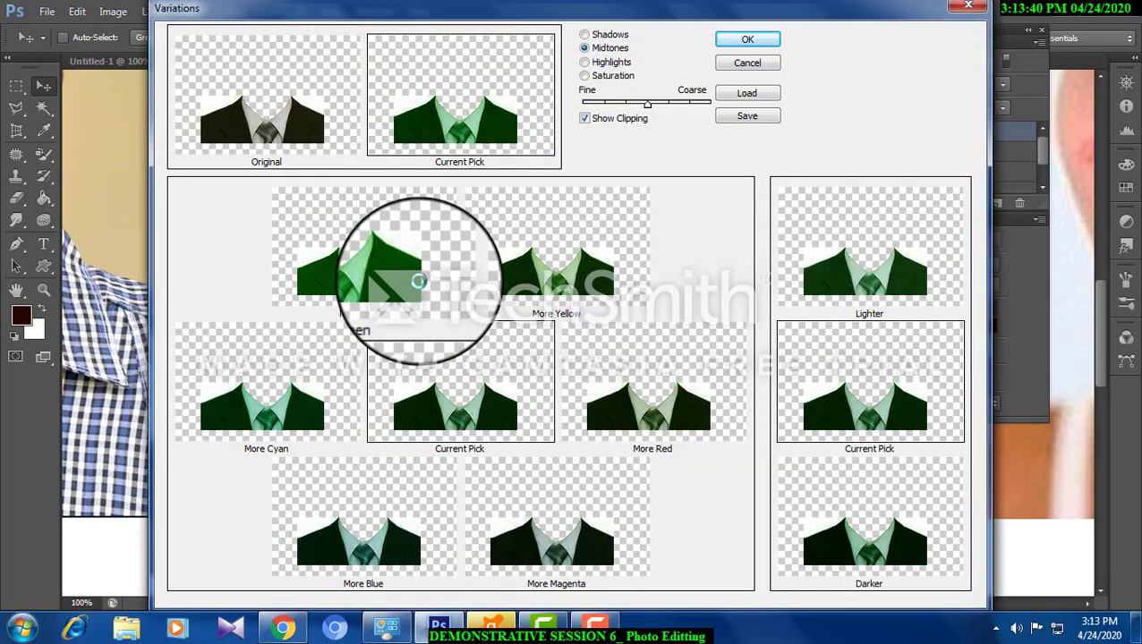
pyautogui.click(759, 41)
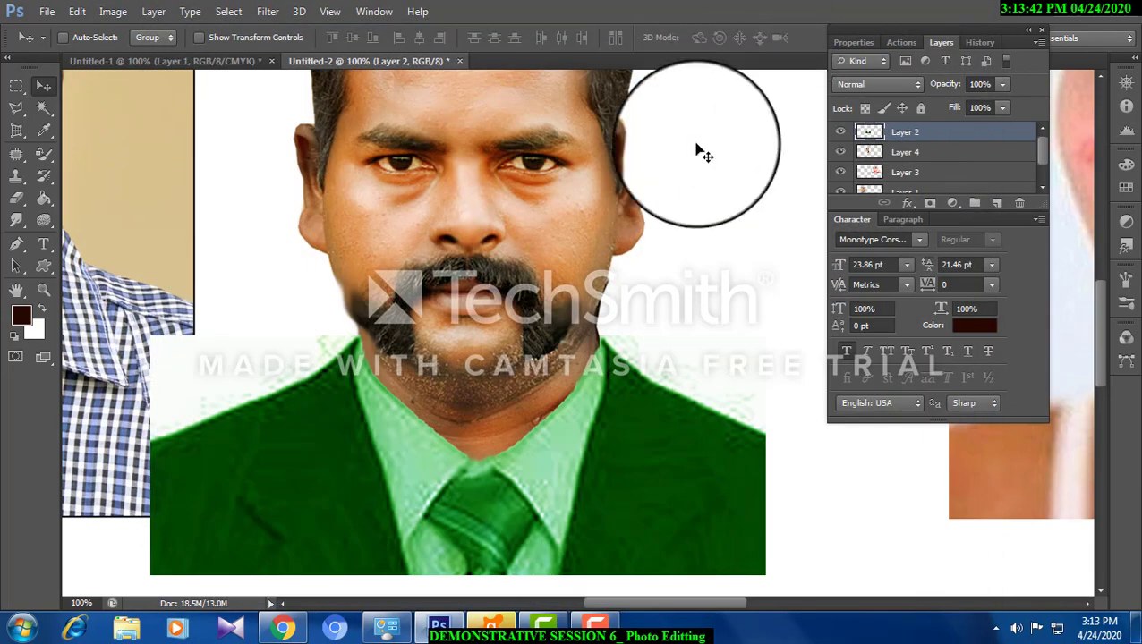
# Undo the green Variations changes back to the maroon suit, and fit the whole canvas on screen.
pyautogui.scroll(2, 615, 284)
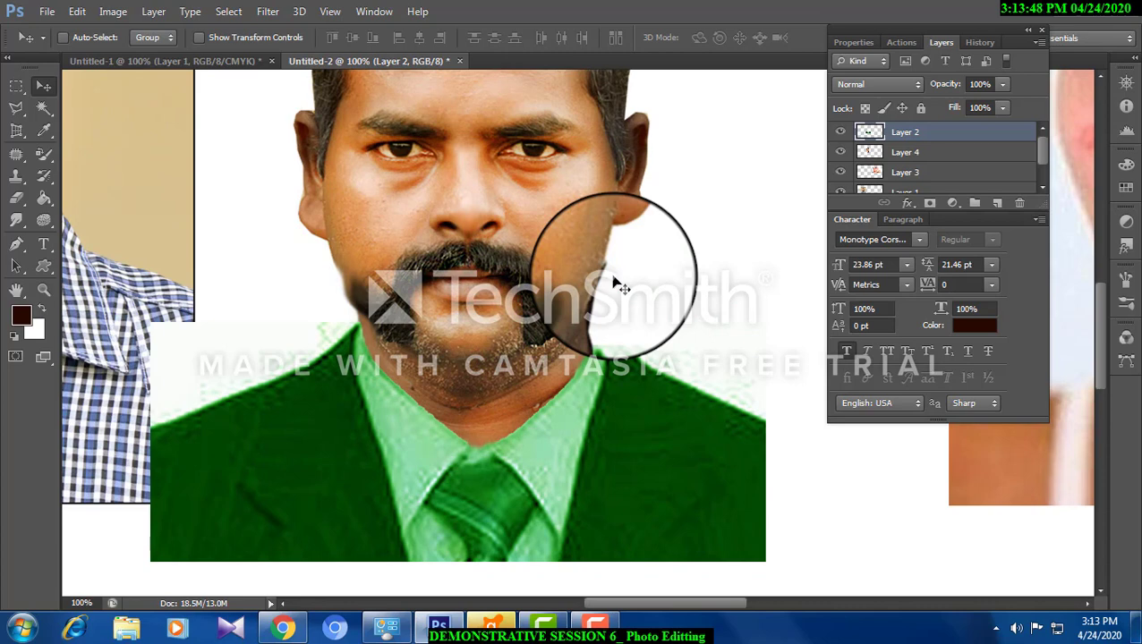
pyautogui.hotkey('ctrl', 'z')
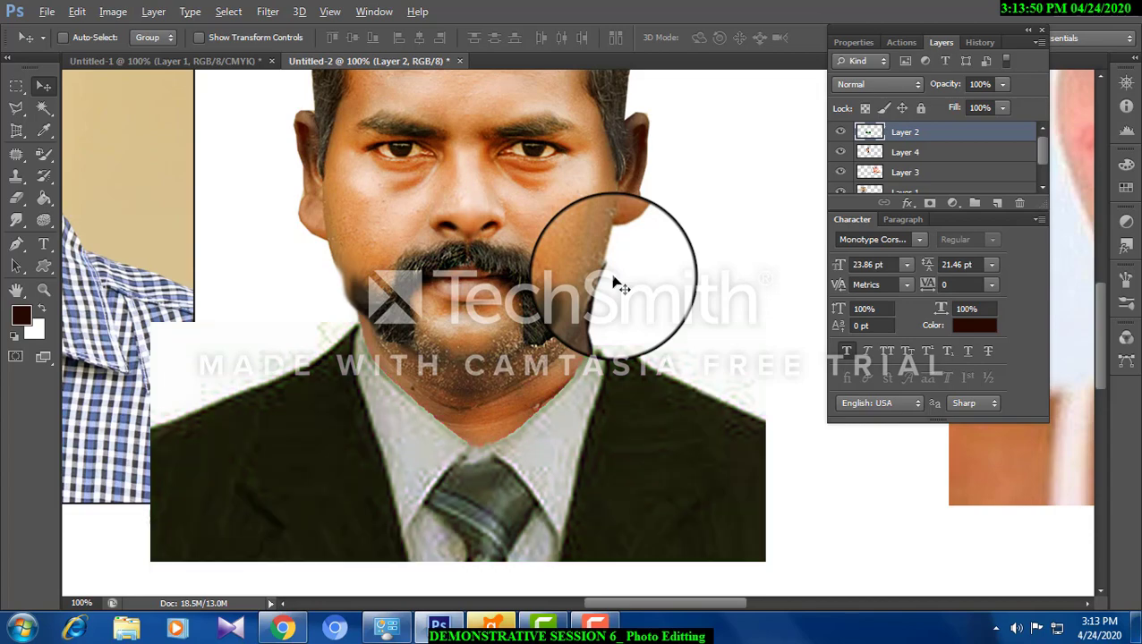
pyautogui.scroll(2, 616, 284)
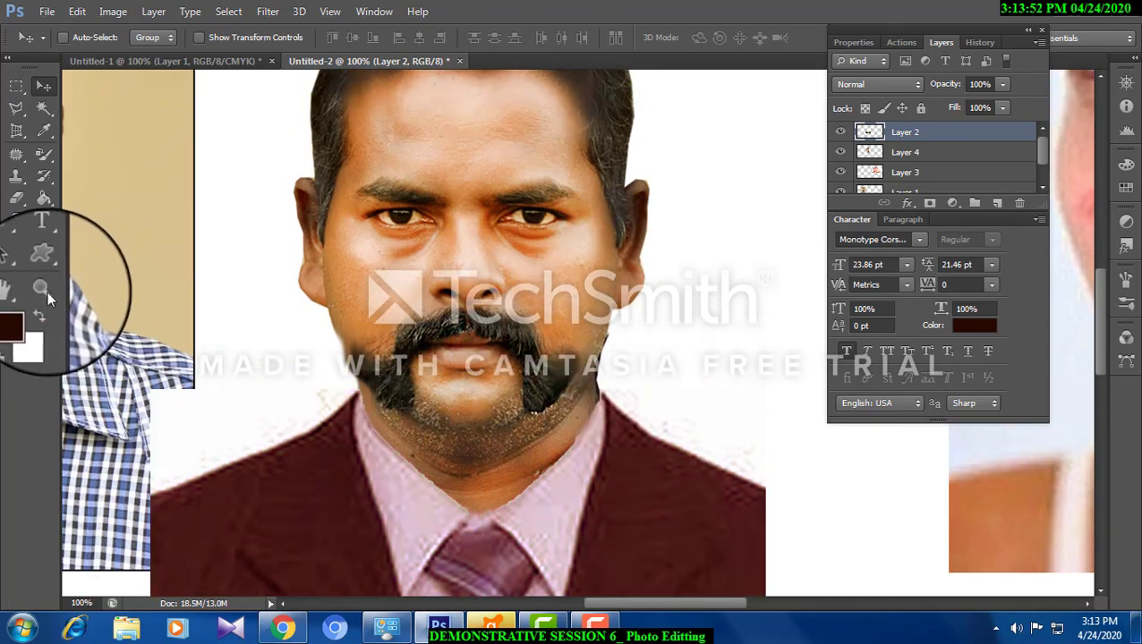
pyautogui.click(42, 289)
pyautogui.rightClick(325, 266)
pyautogui.click(324, 261)
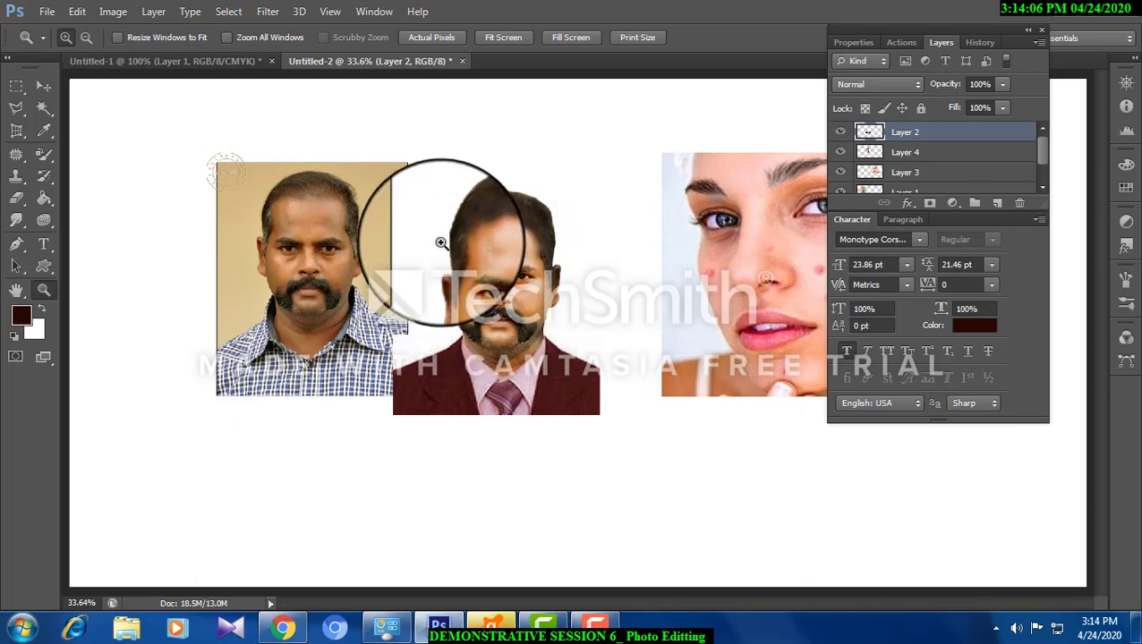
# Make Layer 1 active and move the checked-shirt portrait up and away from the suited man.
pyautogui.click(44, 85)
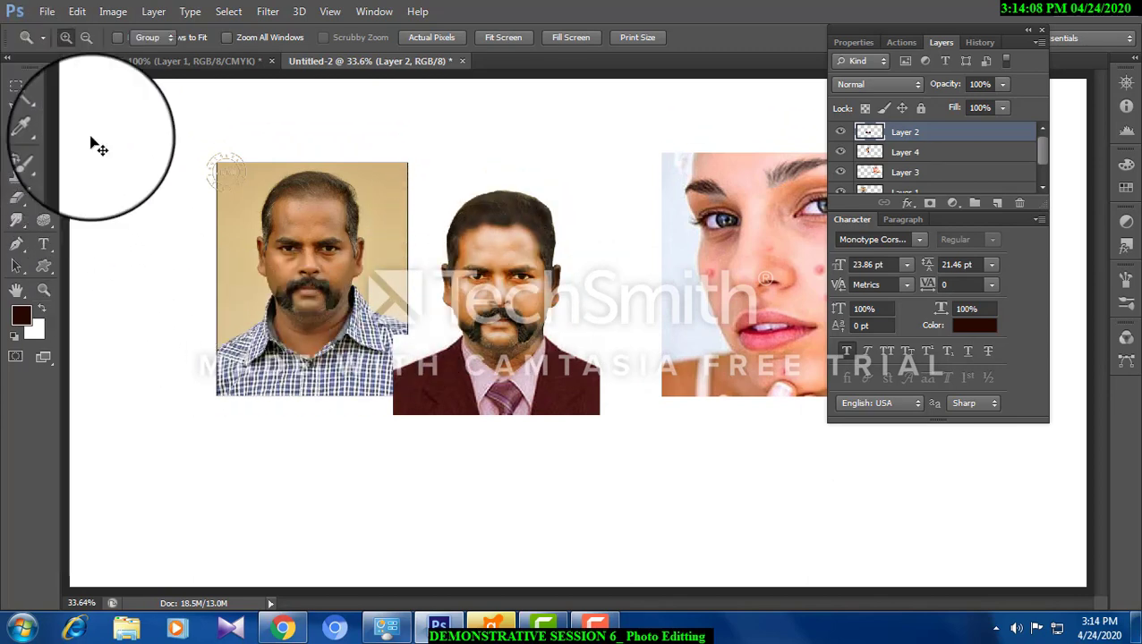
pyautogui.rightClick(339, 304)
pyautogui.click(383, 286)
pyautogui.moveTo(333, 293); pyautogui.dragTo(271, 270)
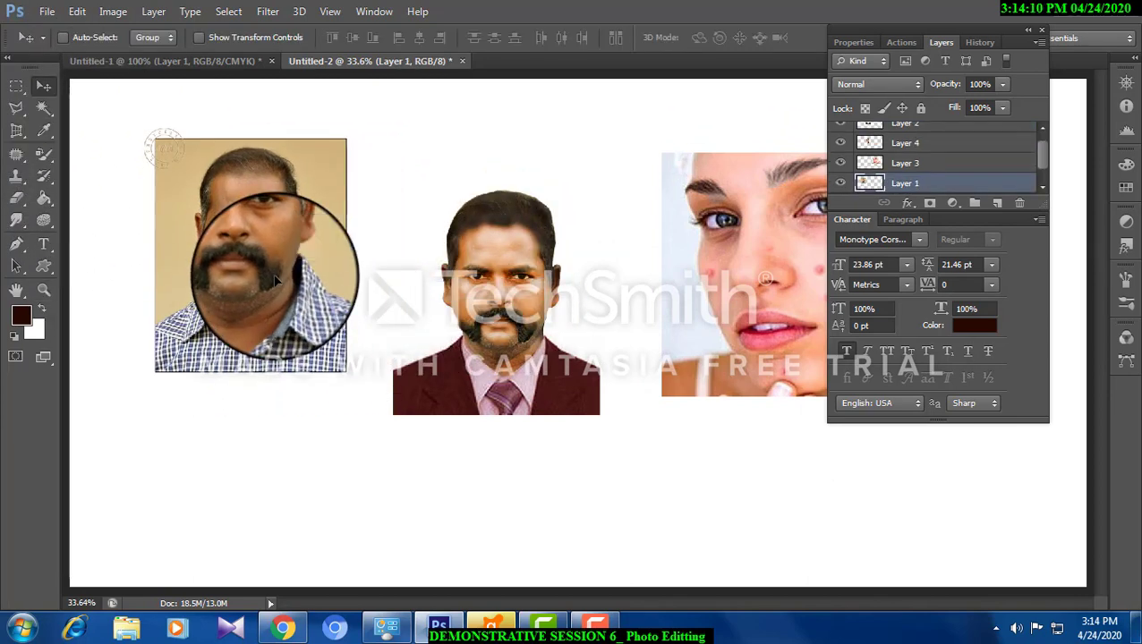
# Activate the Color Replacement tool and set the foreground colour to a near-black green, 000b01.
pyautogui.click(44, 154)
pyautogui.click(81, 159)
pyautogui.click(45, 154)
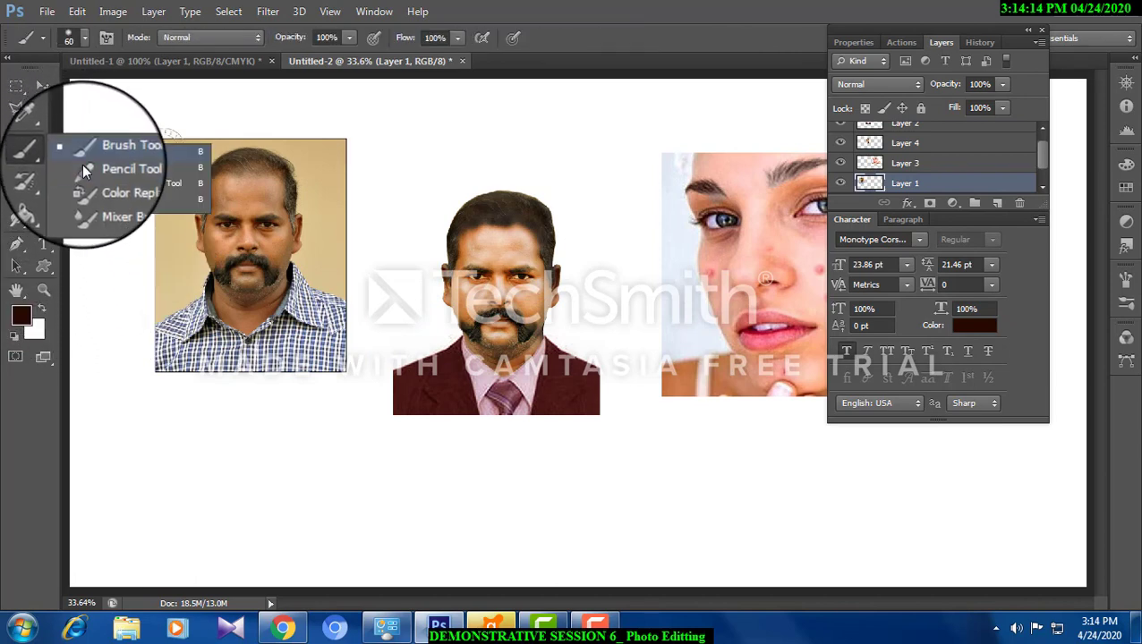
pyautogui.click(103, 186)
pyautogui.click(22, 315)
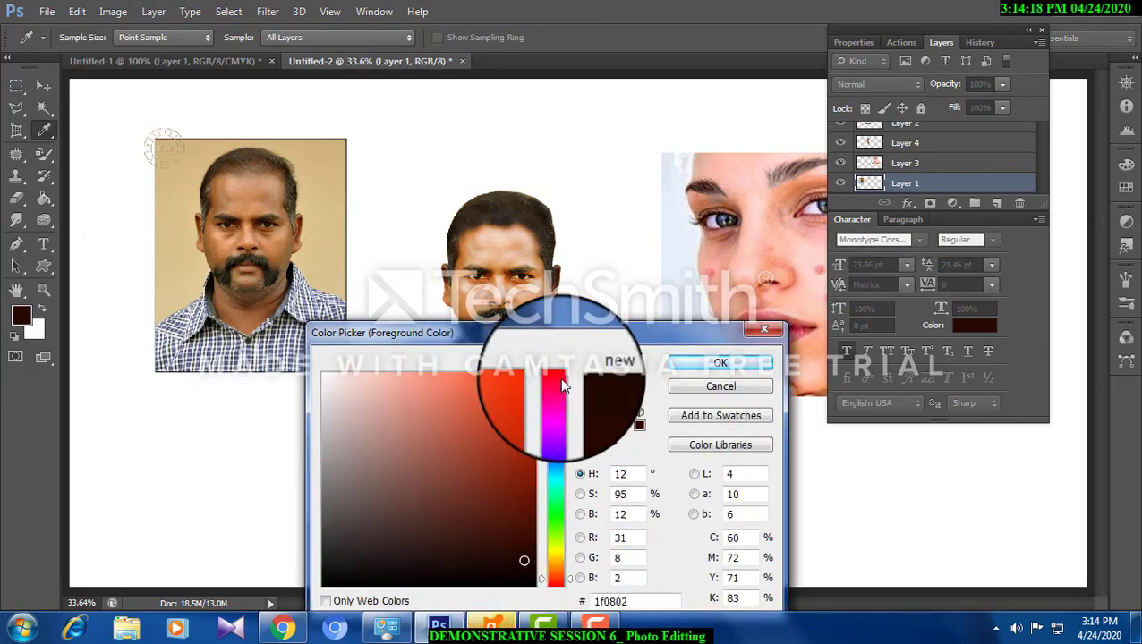
pyautogui.click(556, 524)
pyautogui.click(522, 571)
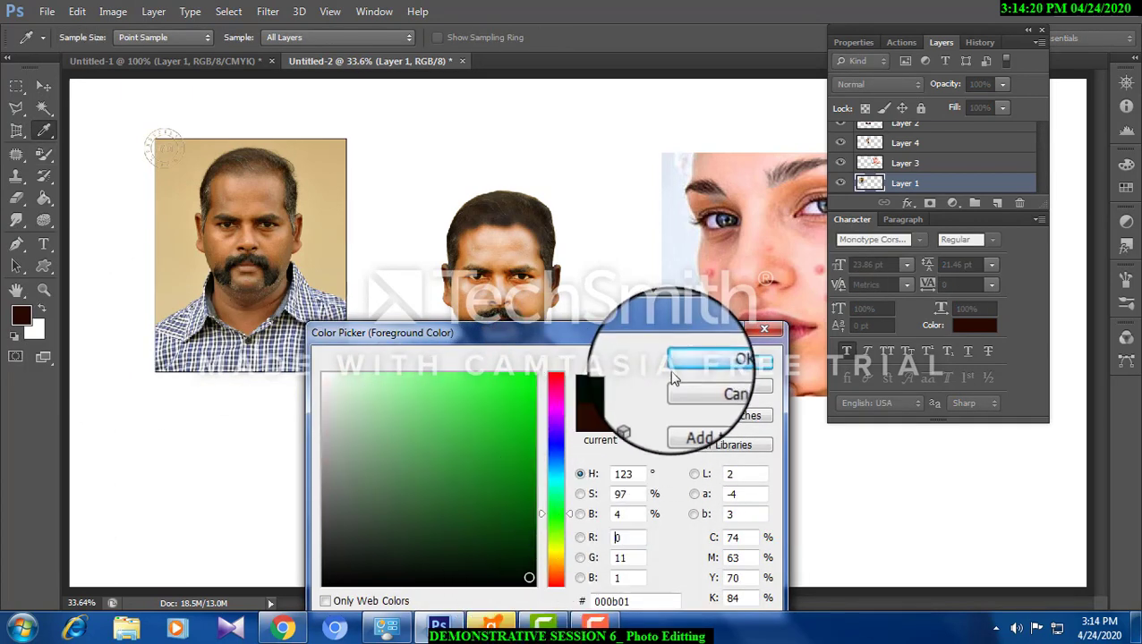
pyautogui.click(720, 362)
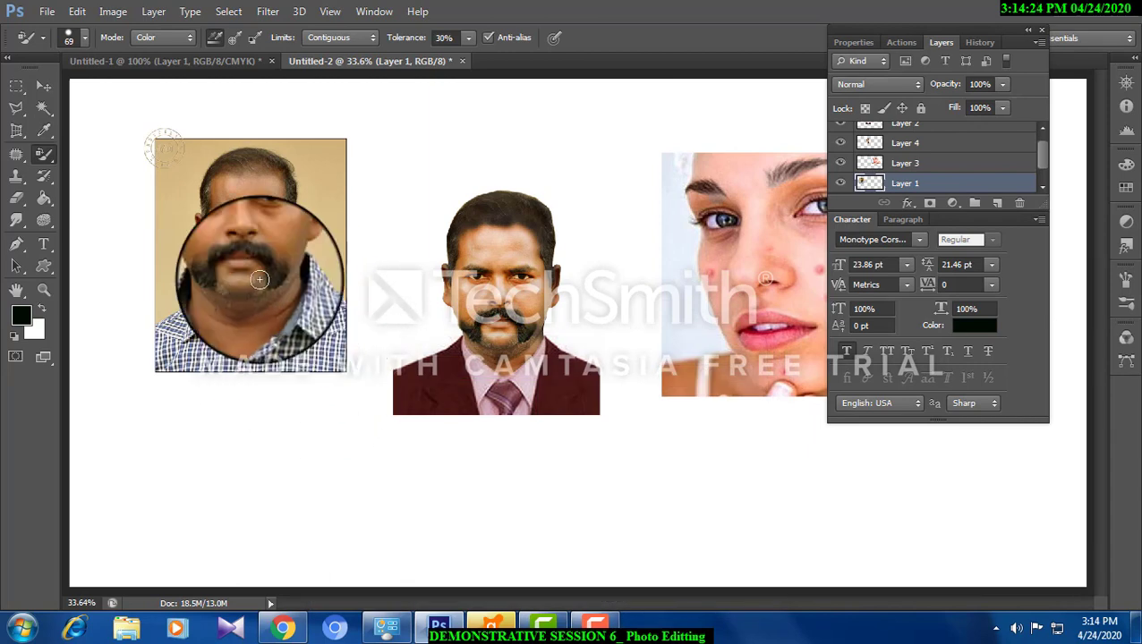
# Recolour the blue checked shirt on Layer 1 with a 166 px Color Replacement brush at 88% tolerance.
pyautogui.click(86, 42)
pyautogui.moveTo(87, 85); pyautogui.dragTo(130, 85)
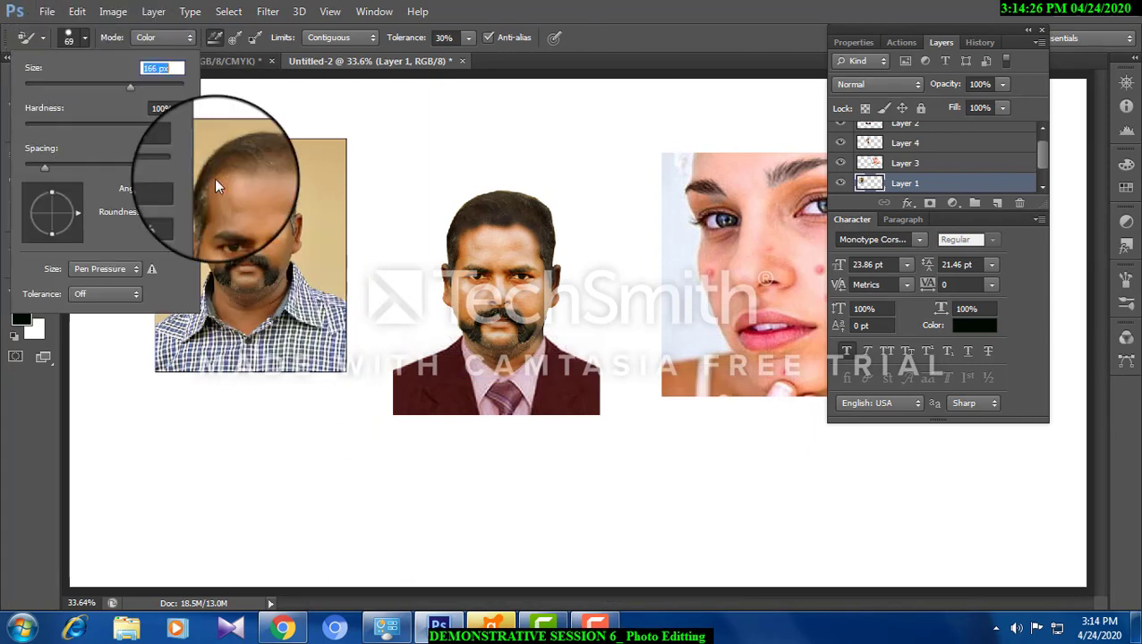
pyautogui.click(316, 319)
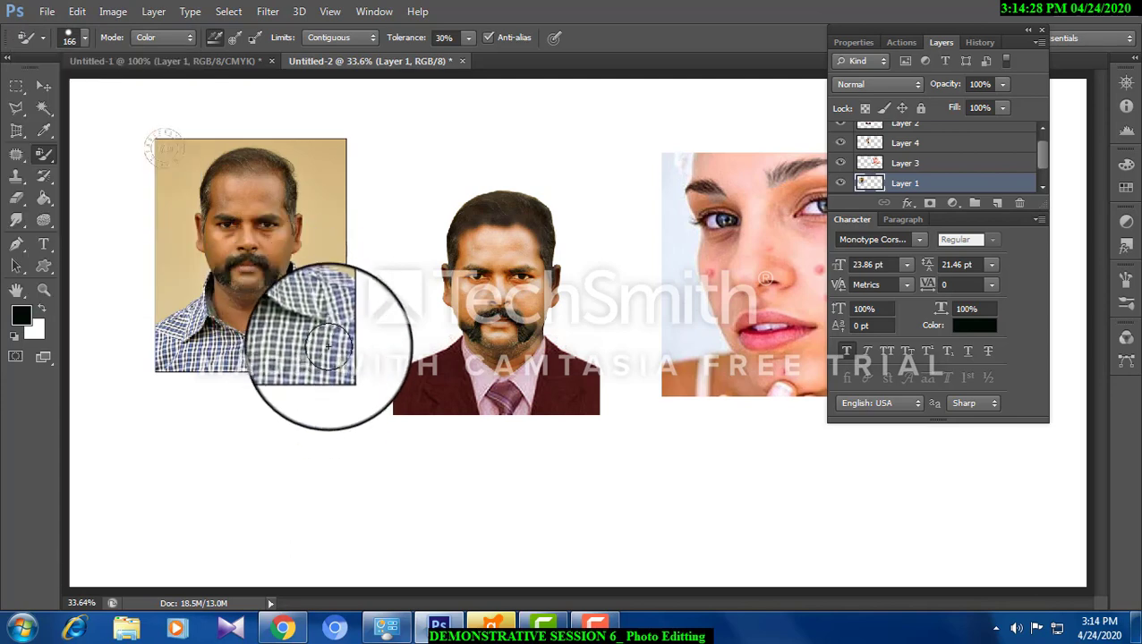
pyautogui.moveTo(451, 56); pyautogui.dragTo(498, 59)
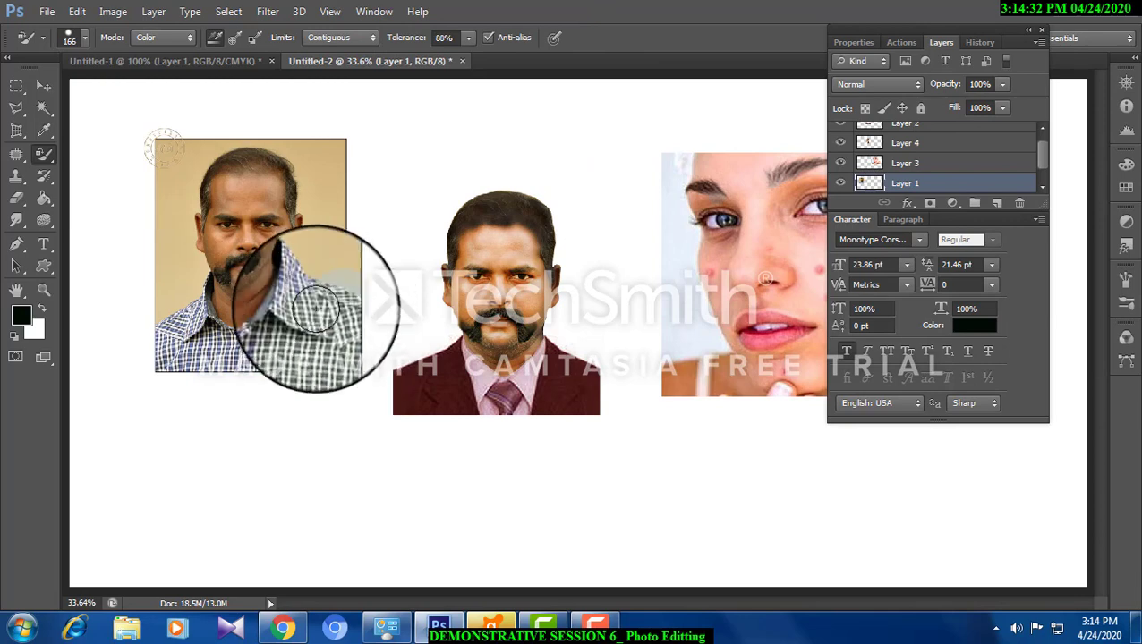
pyautogui.moveTo(195, 336)
pyautogui.mouseDown()
pyautogui.moveTo(164, 366)
pyautogui.moveTo(169, 325)
pyautogui.moveTo(187, 367)
pyautogui.moveTo(294, 369)
pyautogui.moveTo(183, 367)
pyautogui.moveTo(180, 329)
pyautogui.moveTo(200, 349)
pyautogui.mouseUp()
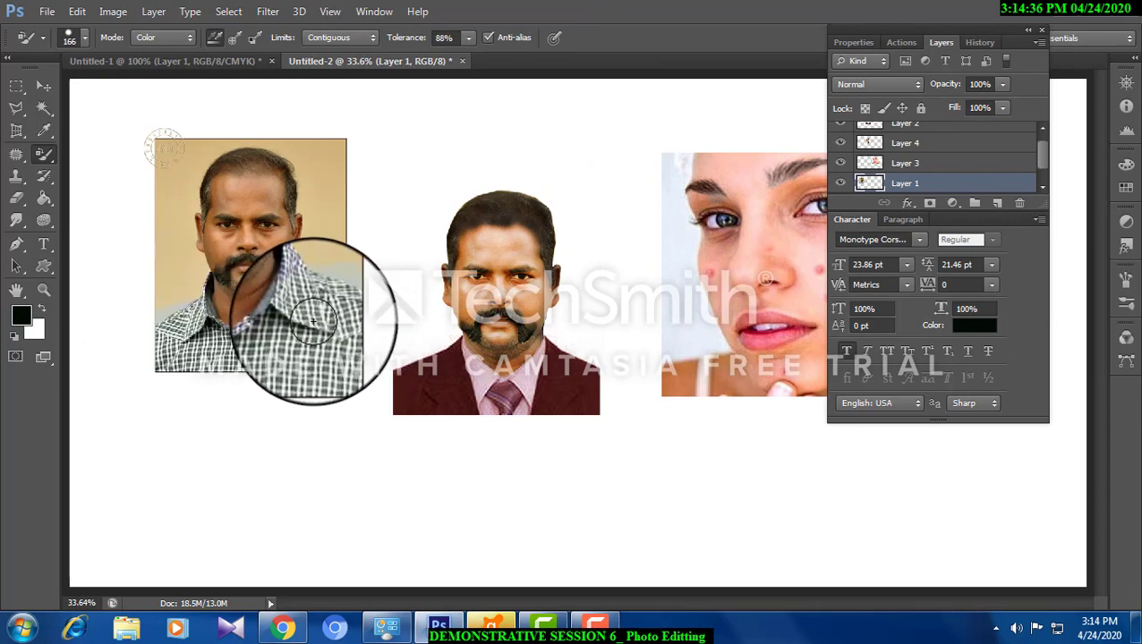
pyautogui.moveTo(1132, 629)
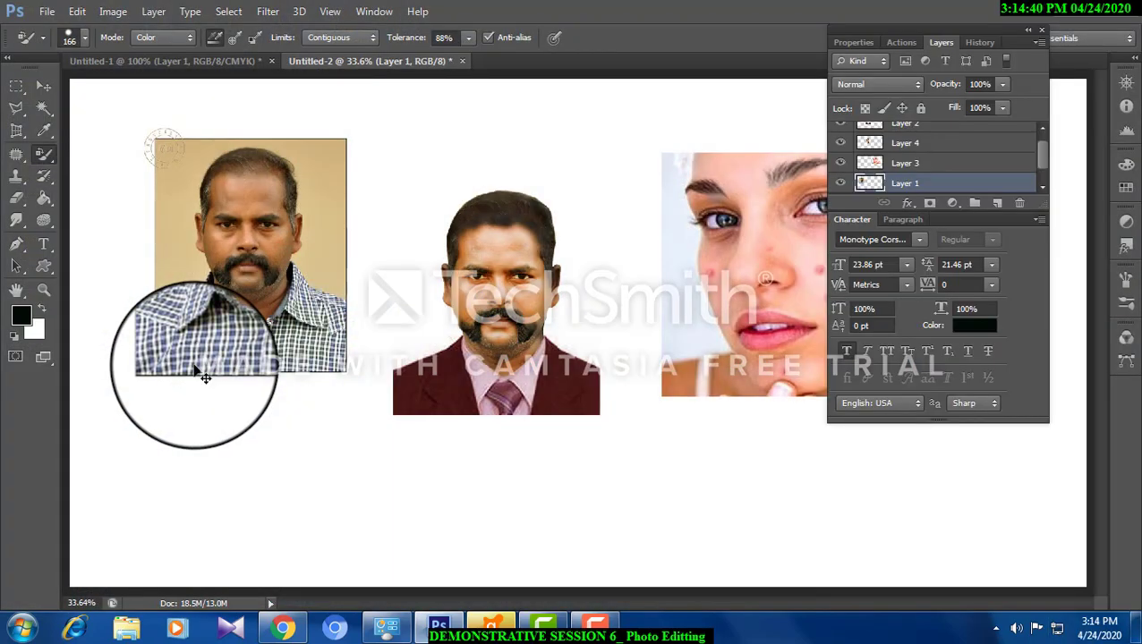
pyautogui.click(206, 378)
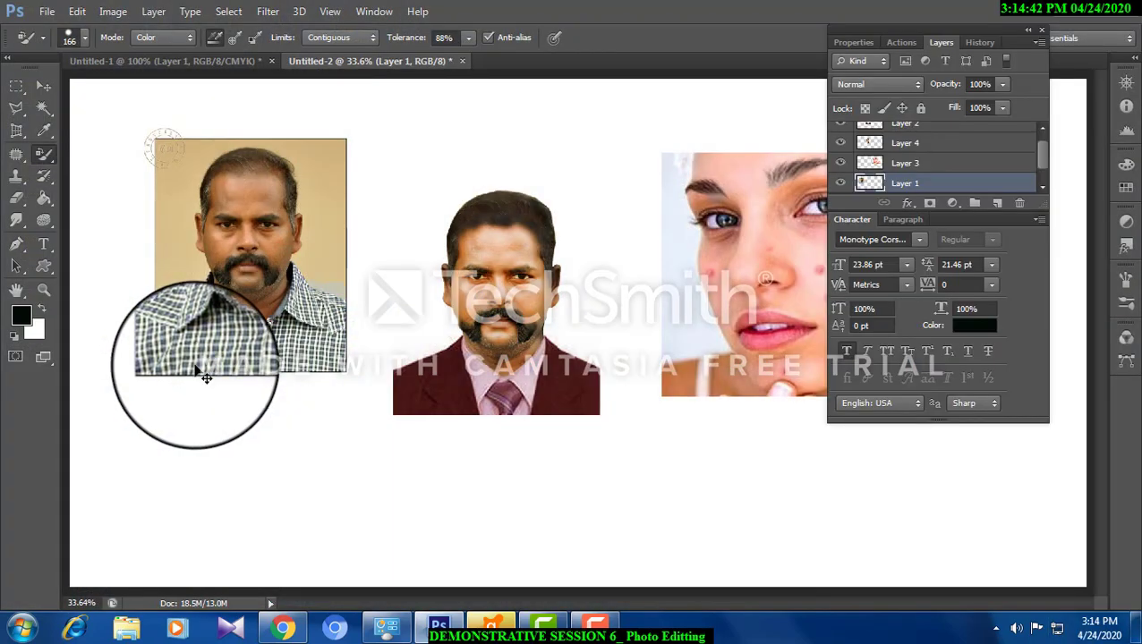
# Set the foreground colour to dark red 820513, recolour the checked shirt with it, and dismiss the Windows colour scheme dialog.
pyautogui.click(22, 315)
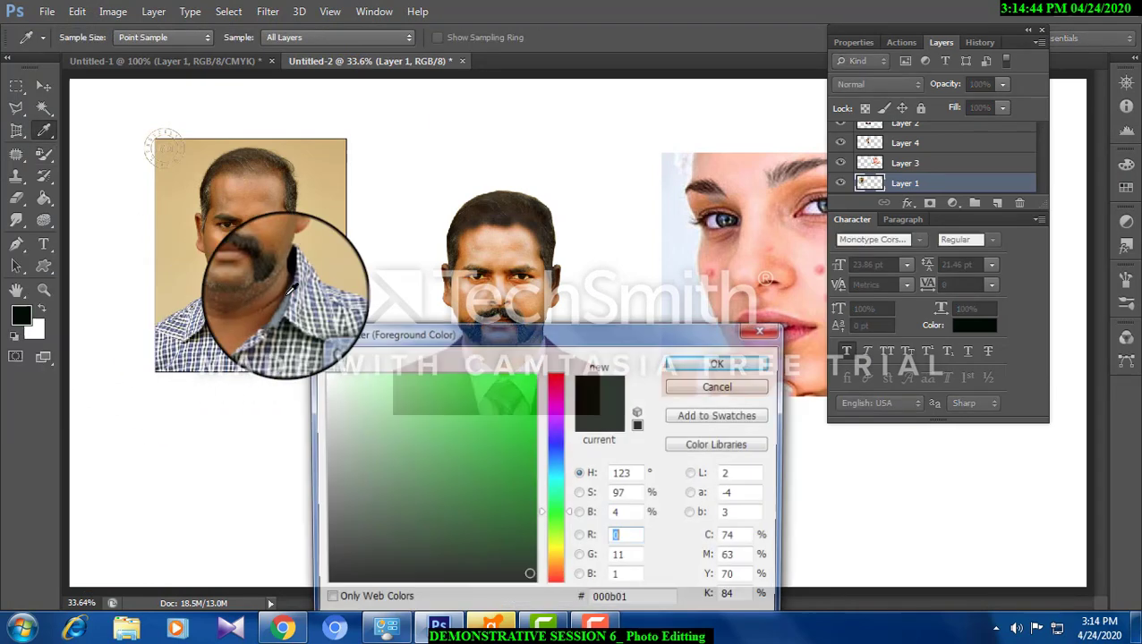
pyautogui.click(555, 377)
pyautogui.click(528, 477)
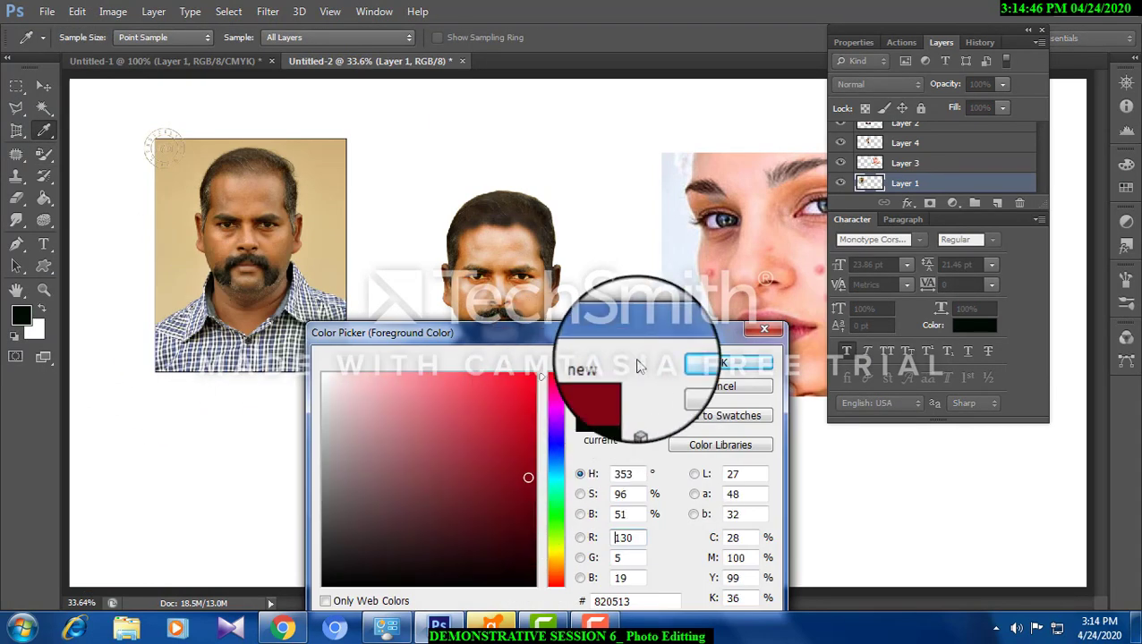
pyautogui.click(720, 363)
pyautogui.moveTo(255, 357)
pyautogui.mouseDown()
pyautogui.moveTo(185, 351)
pyautogui.moveTo(188, 326)
pyautogui.moveTo(165, 349)
pyautogui.moveTo(279, 349)
pyautogui.moveTo(305, 310)
pyautogui.moveTo(322, 335)
pyautogui.moveTo(296, 362)
pyautogui.moveTo(327, 317)
pyautogui.mouseUp()
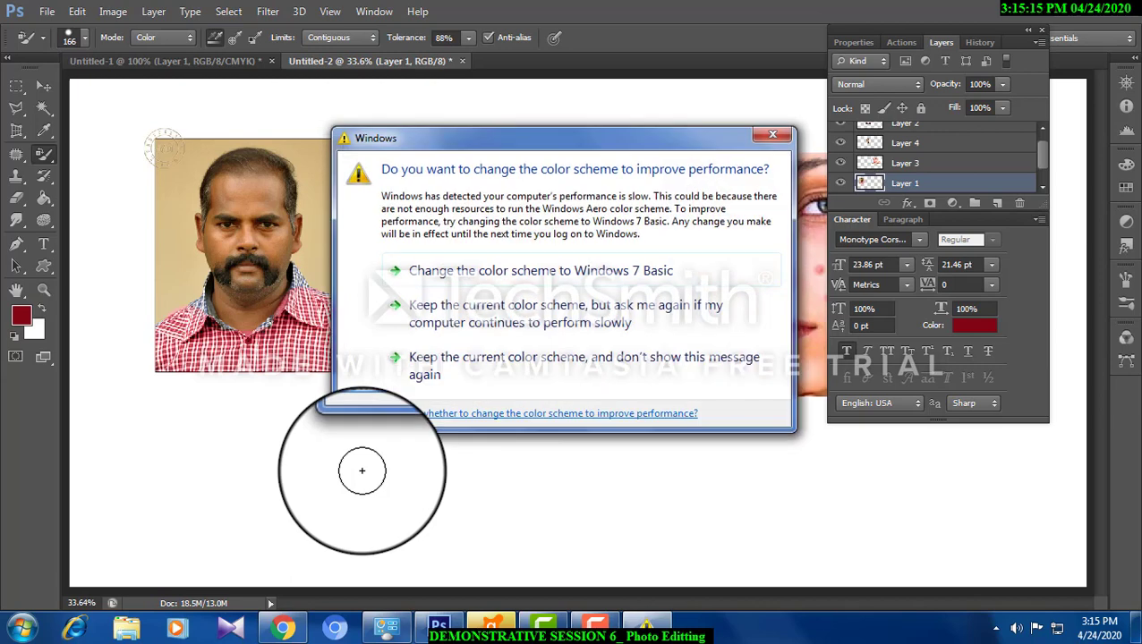
pyautogui.click(773, 134)
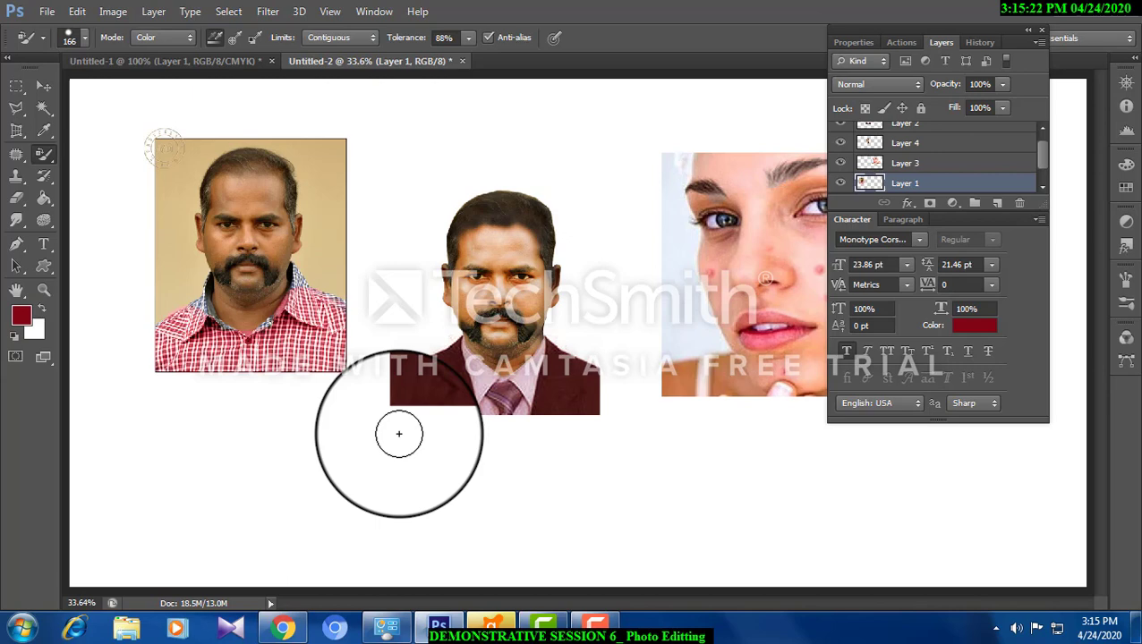
pyautogui.click(15, 156)
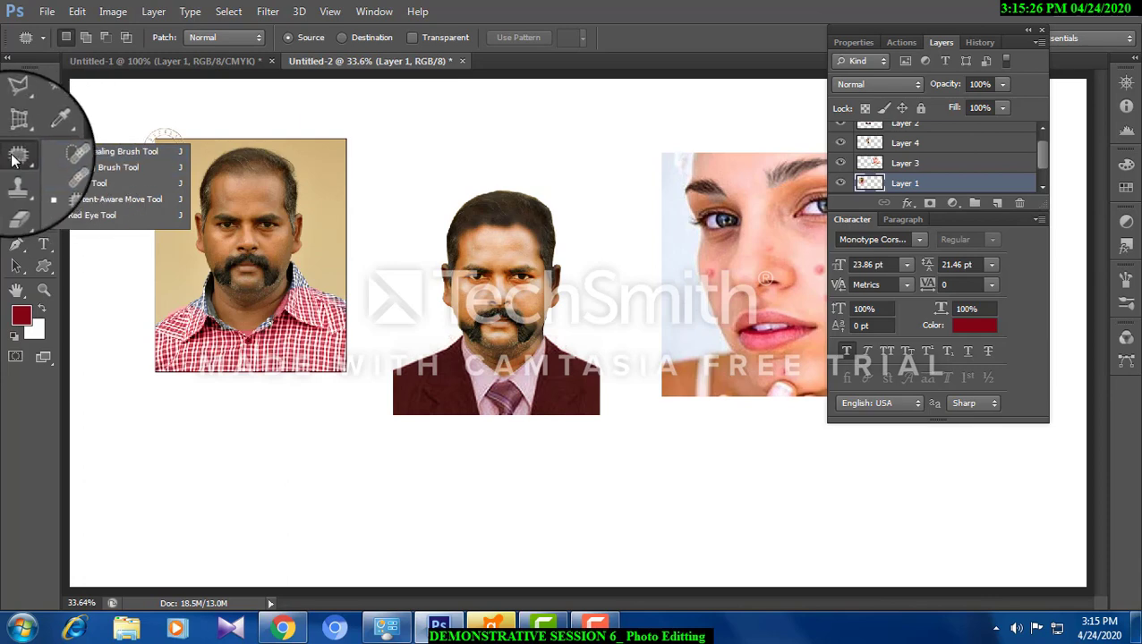
pyautogui.click(48, 157)
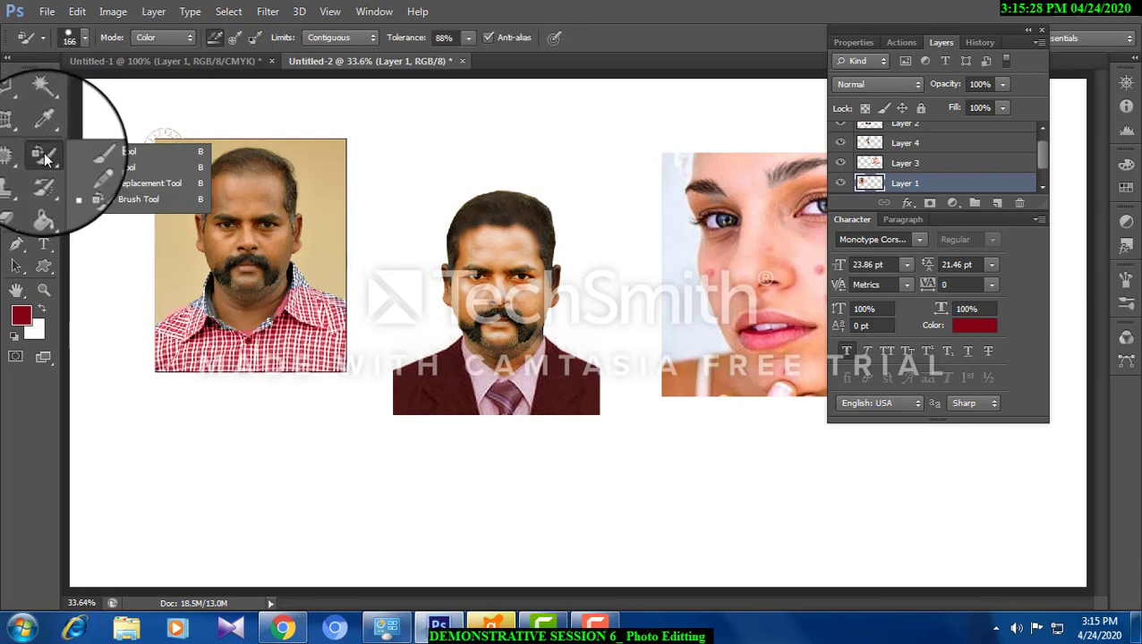
pyautogui.click(55, 219)
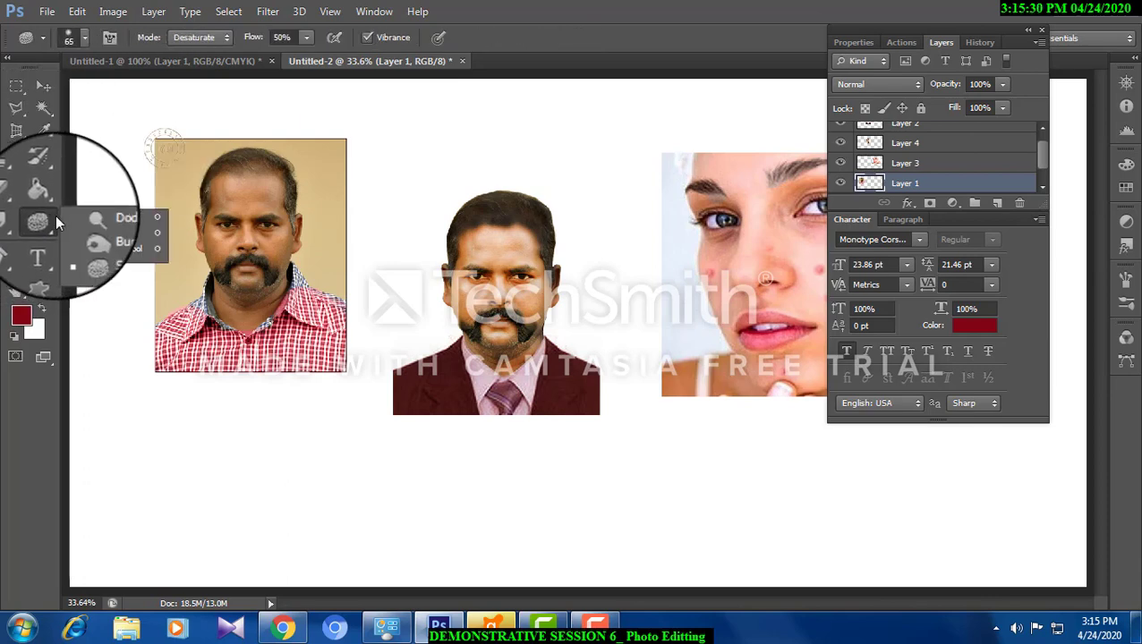
pyautogui.click(15, 226)
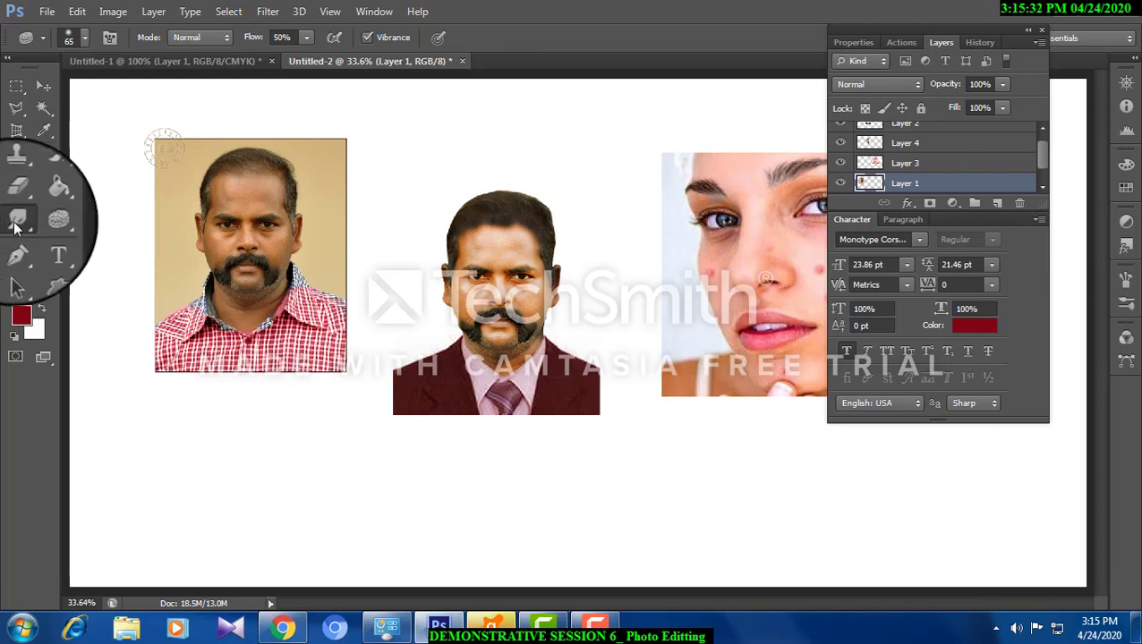
pyautogui.click(16, 226)
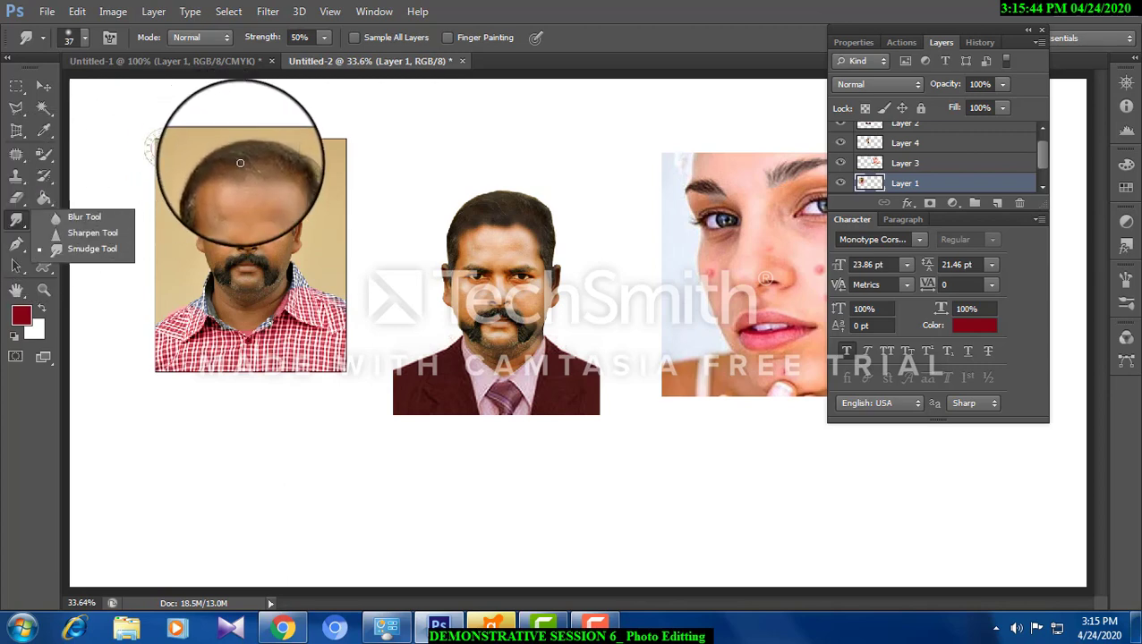
pyautogui.click(590, 625)
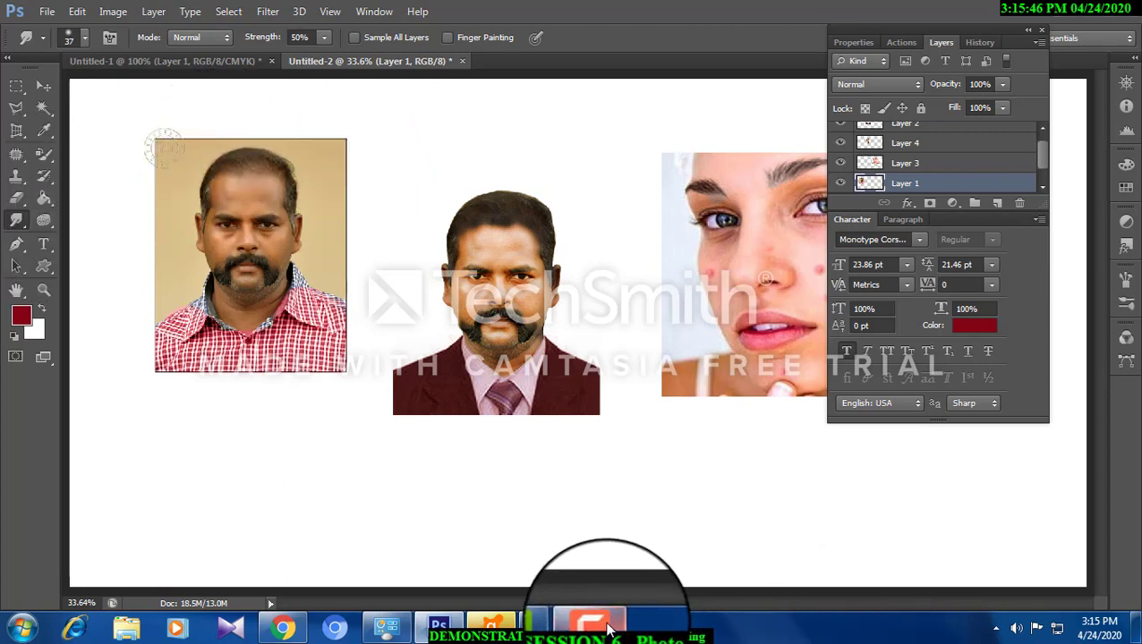